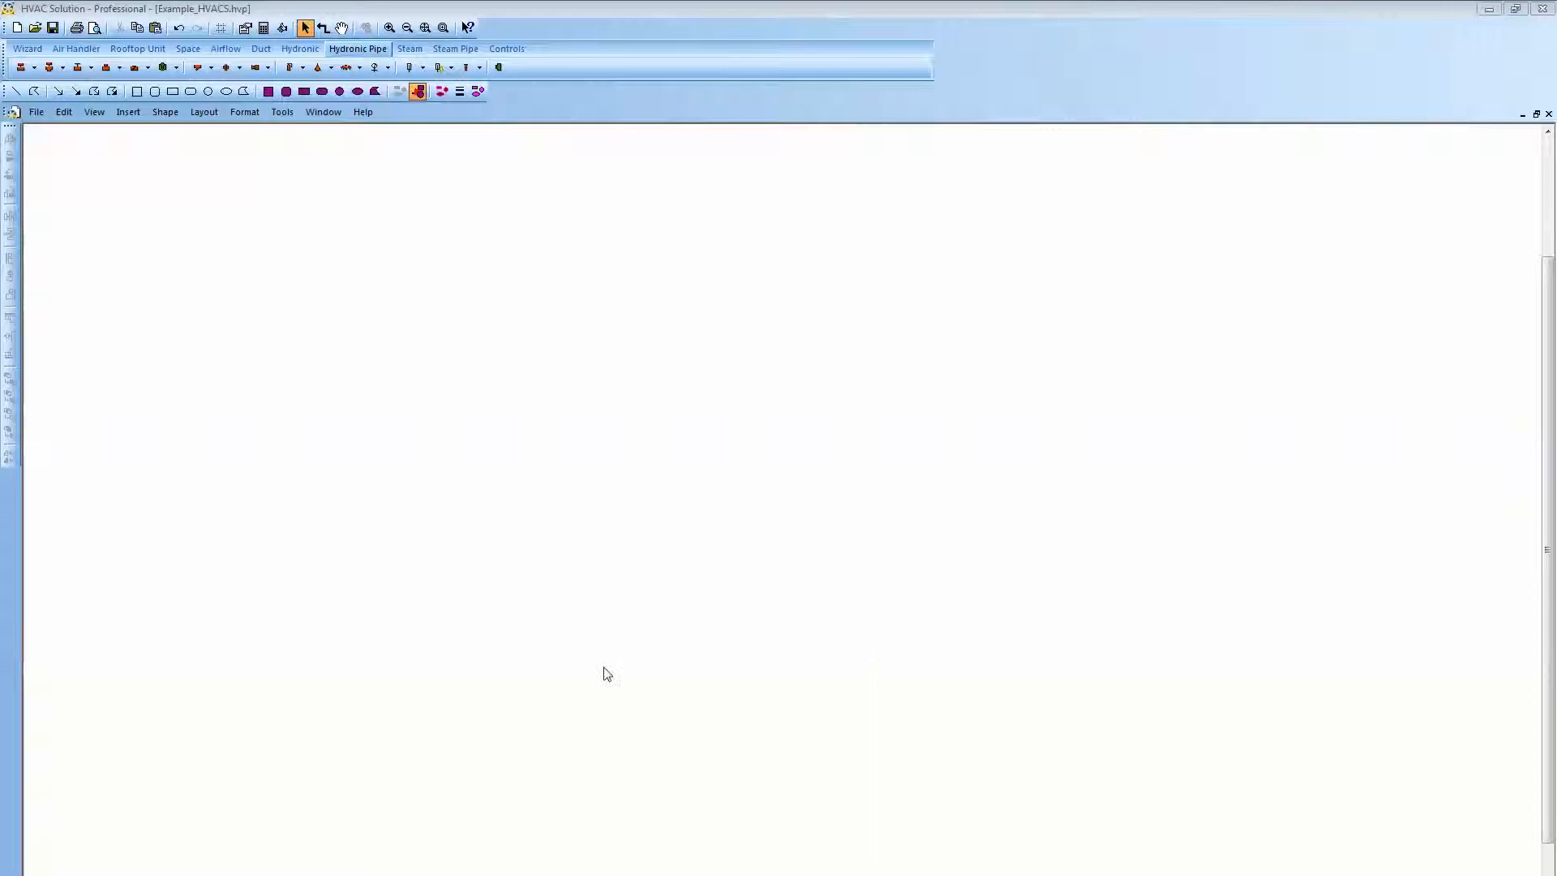
Import the Trane load file Example_HVACS.XML from the desktop.
{"action": "left_click", "coordinate": [36, 113]}
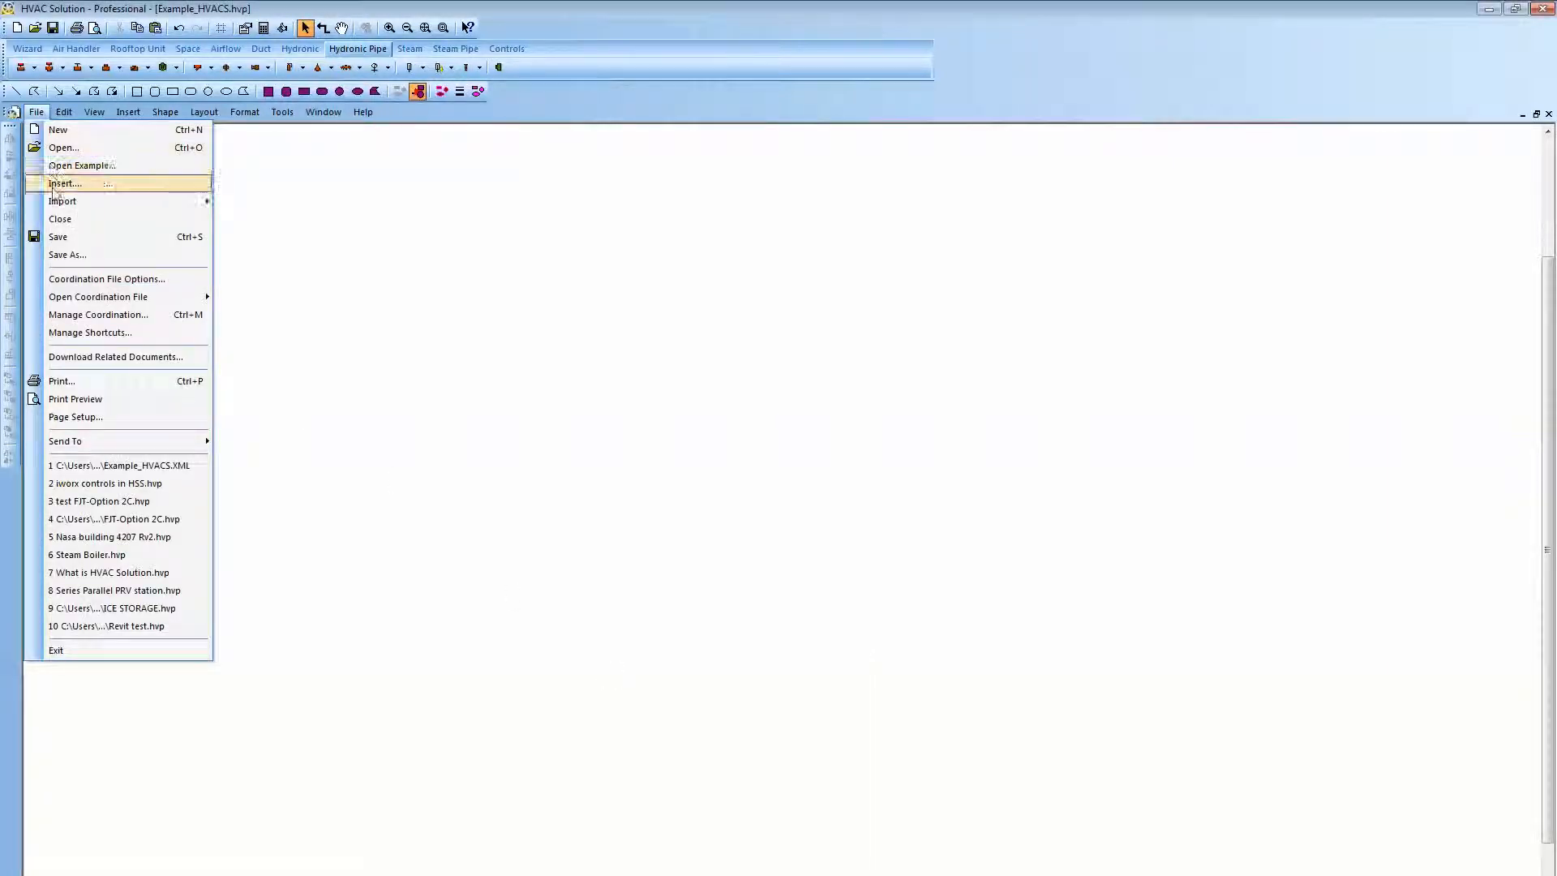
{"action": "mouse_move", "coordinate": [58, 204]}
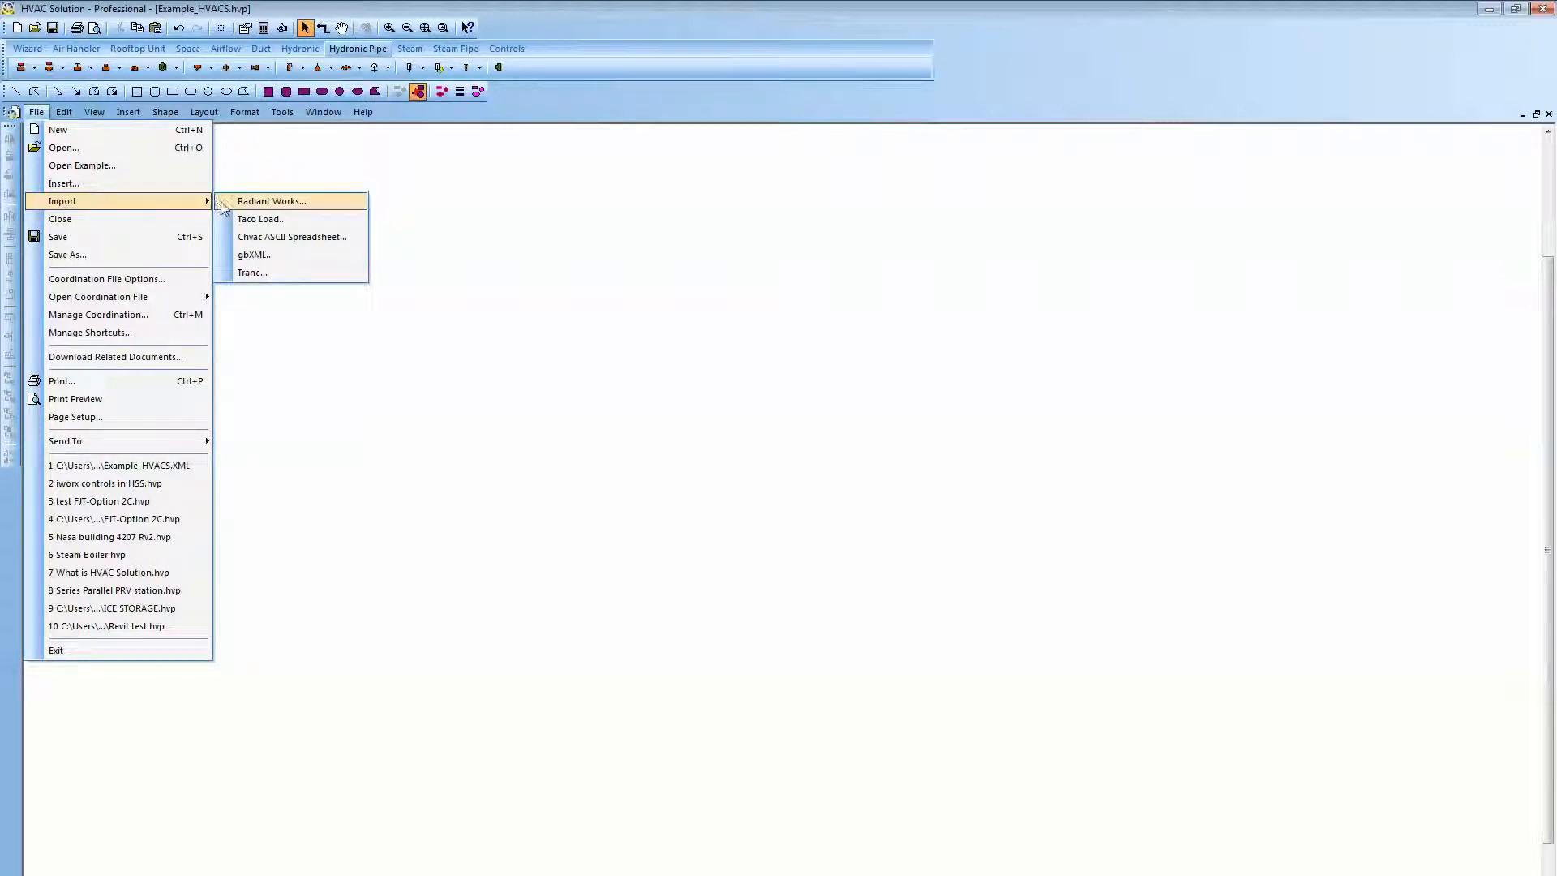
{"action": "left_click", "coordinate": [239, 275]}
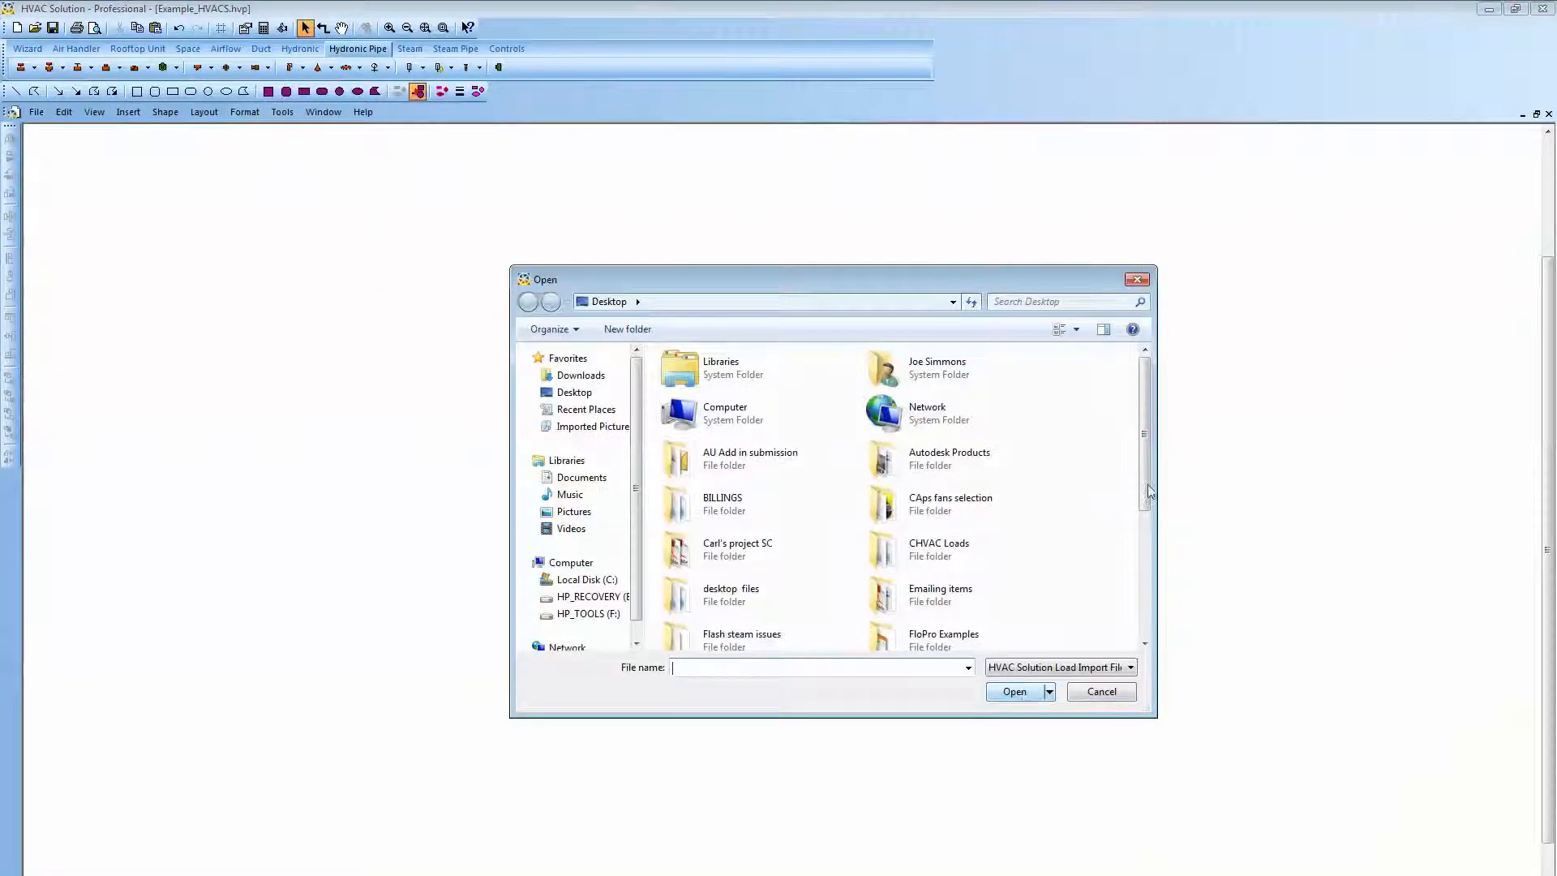
{"action": "scroll", "coordinate": [1145, 503], "scroll_direction": "down", "scroll_amount": 3}
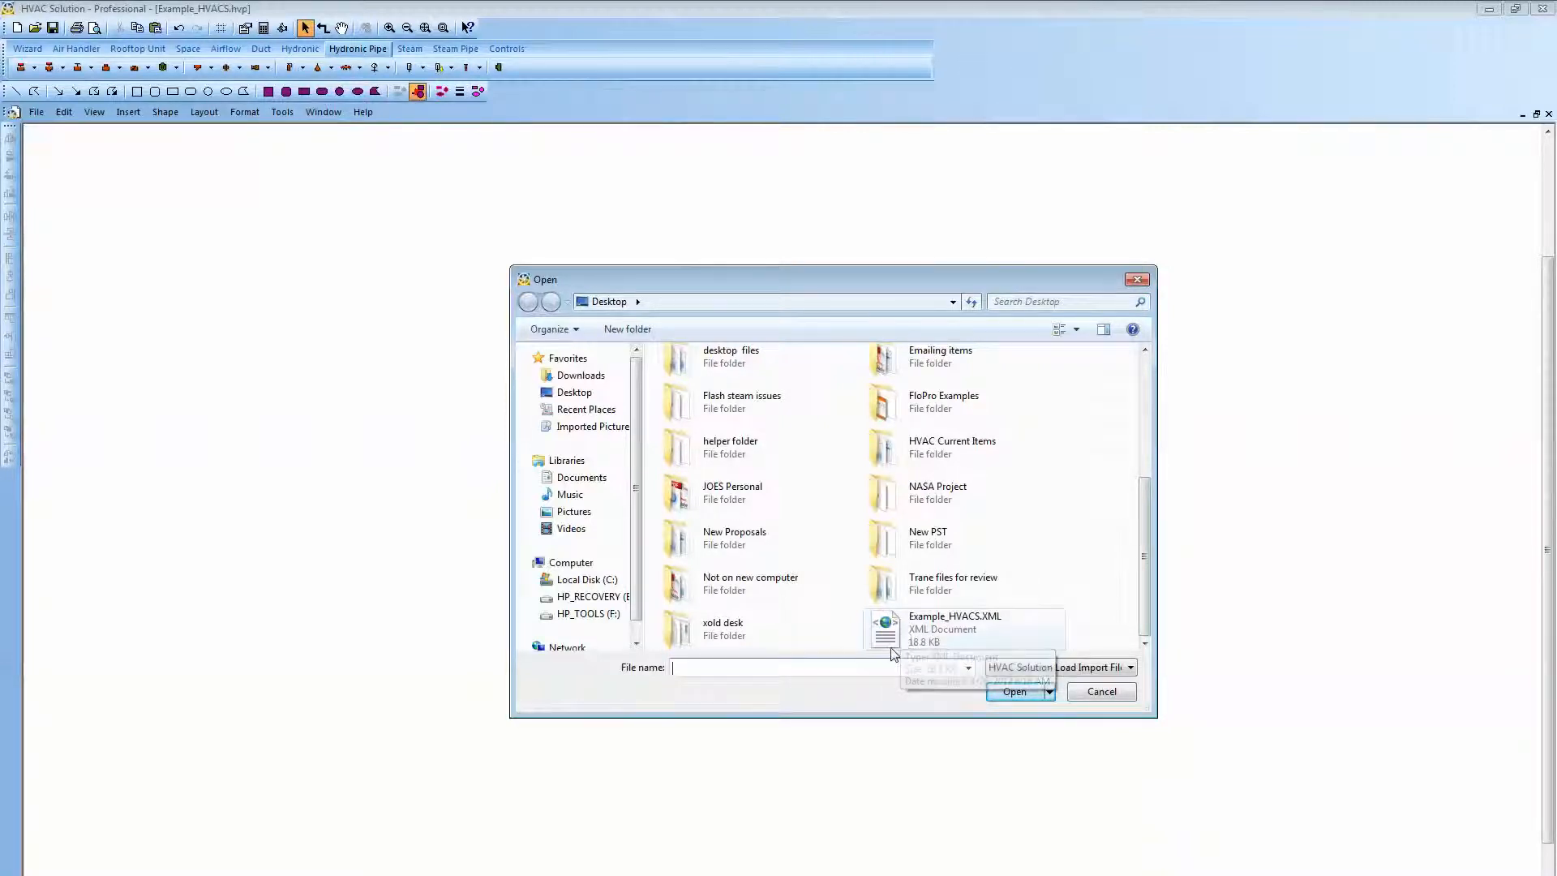
{"action": "left_click", "coordinate": [893, 638]}
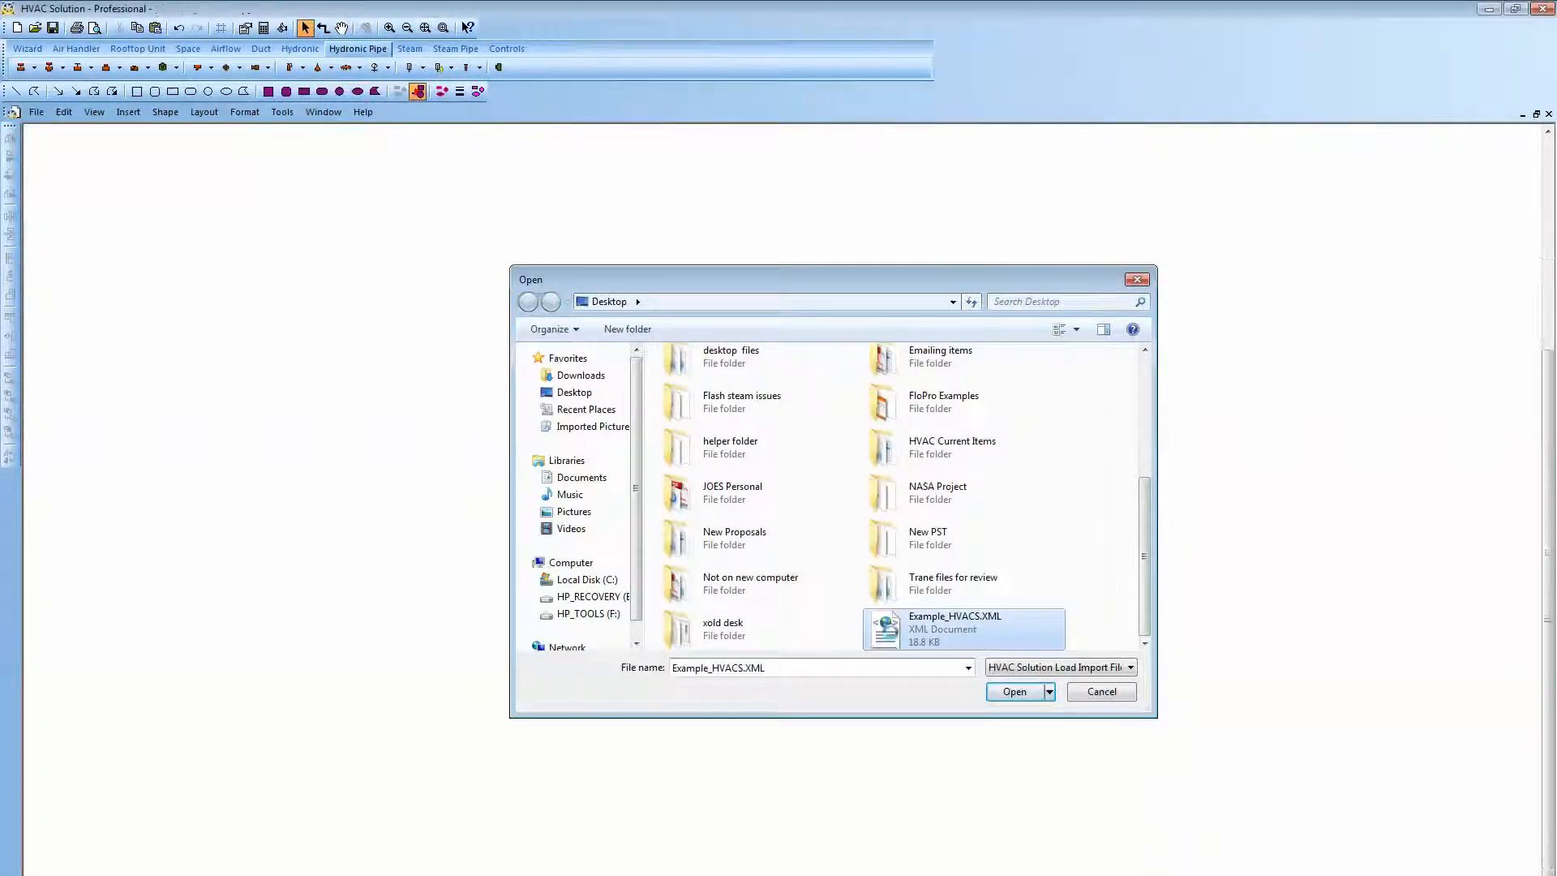
{"action": "double_click", "coordinate": [893, 638]}
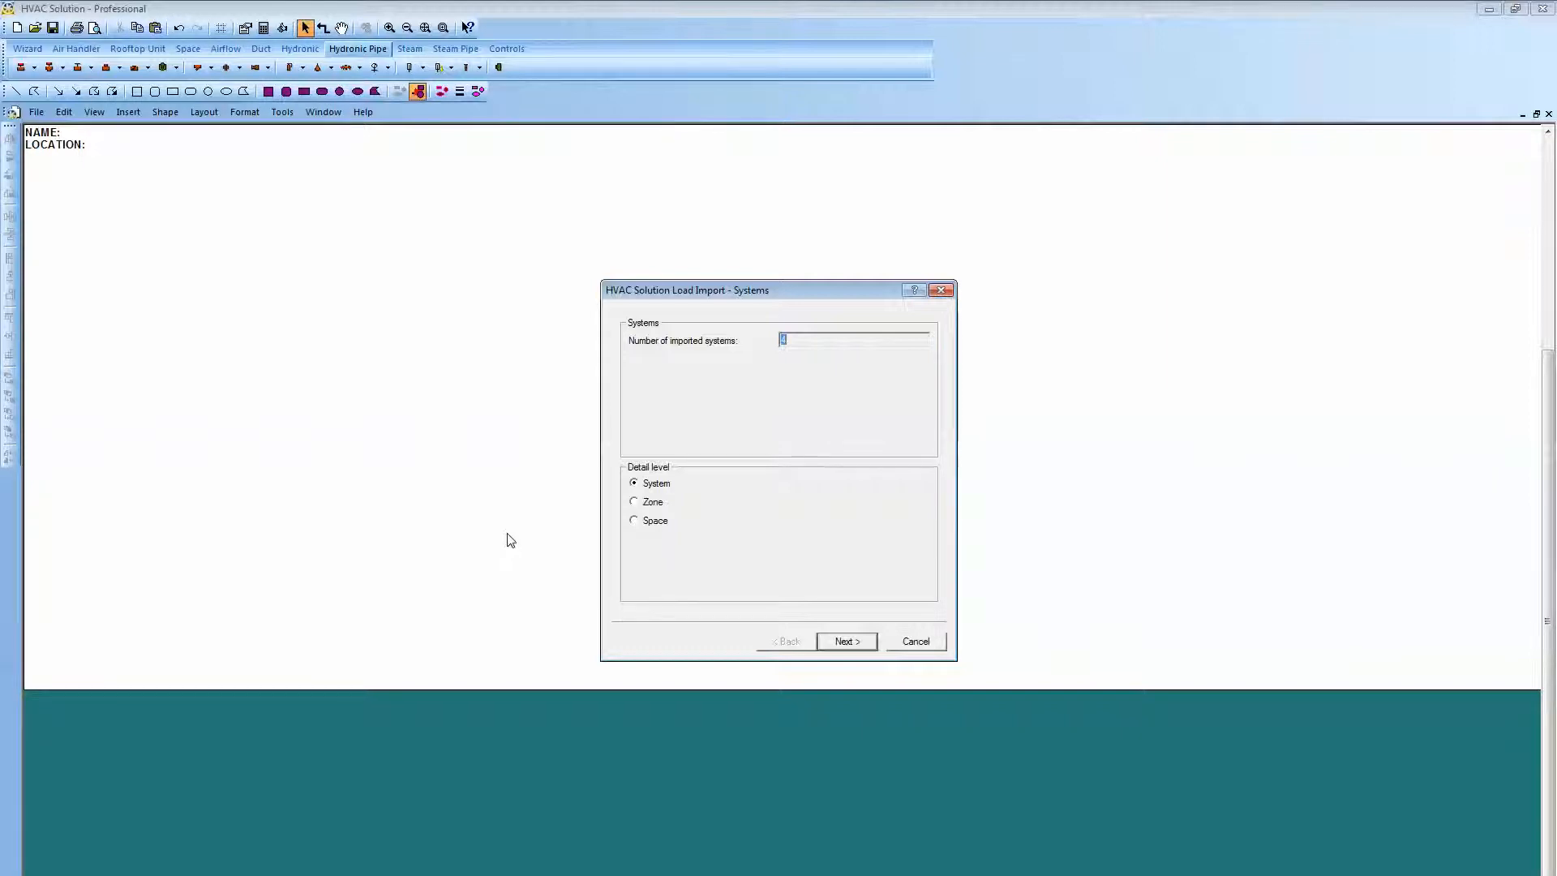
Set the import detail level to Space and accept heating and cooling usage for System - 001.
{"action": "left_click", "coordinate": [635, 522]}
{"action": "left_click", "coordinate": [852, 642]}
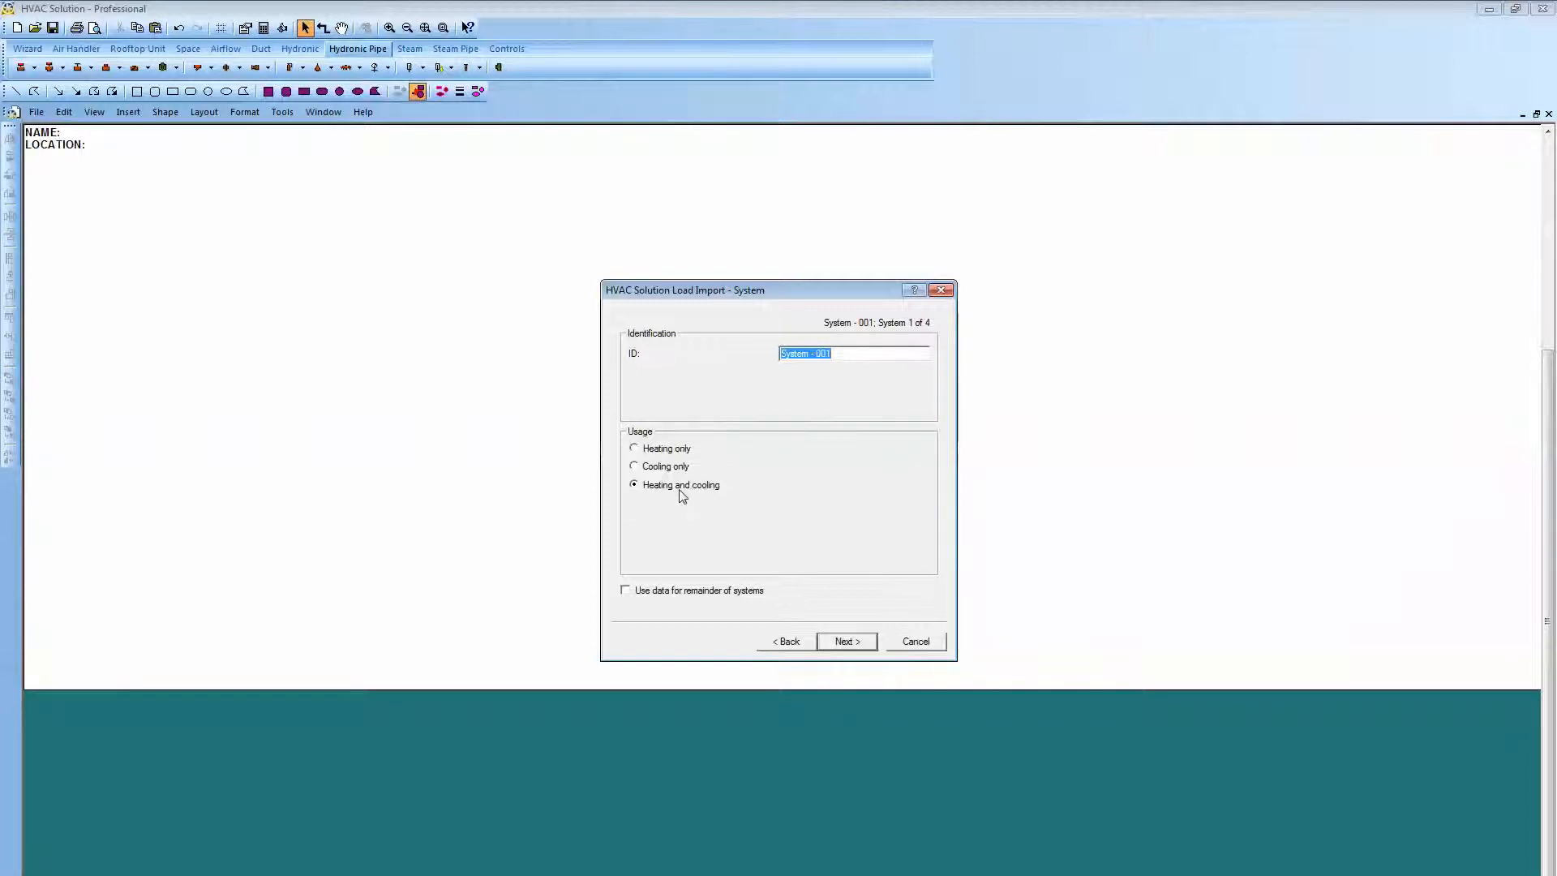
{"action": "left_click", "coordinate": [846, 642]}
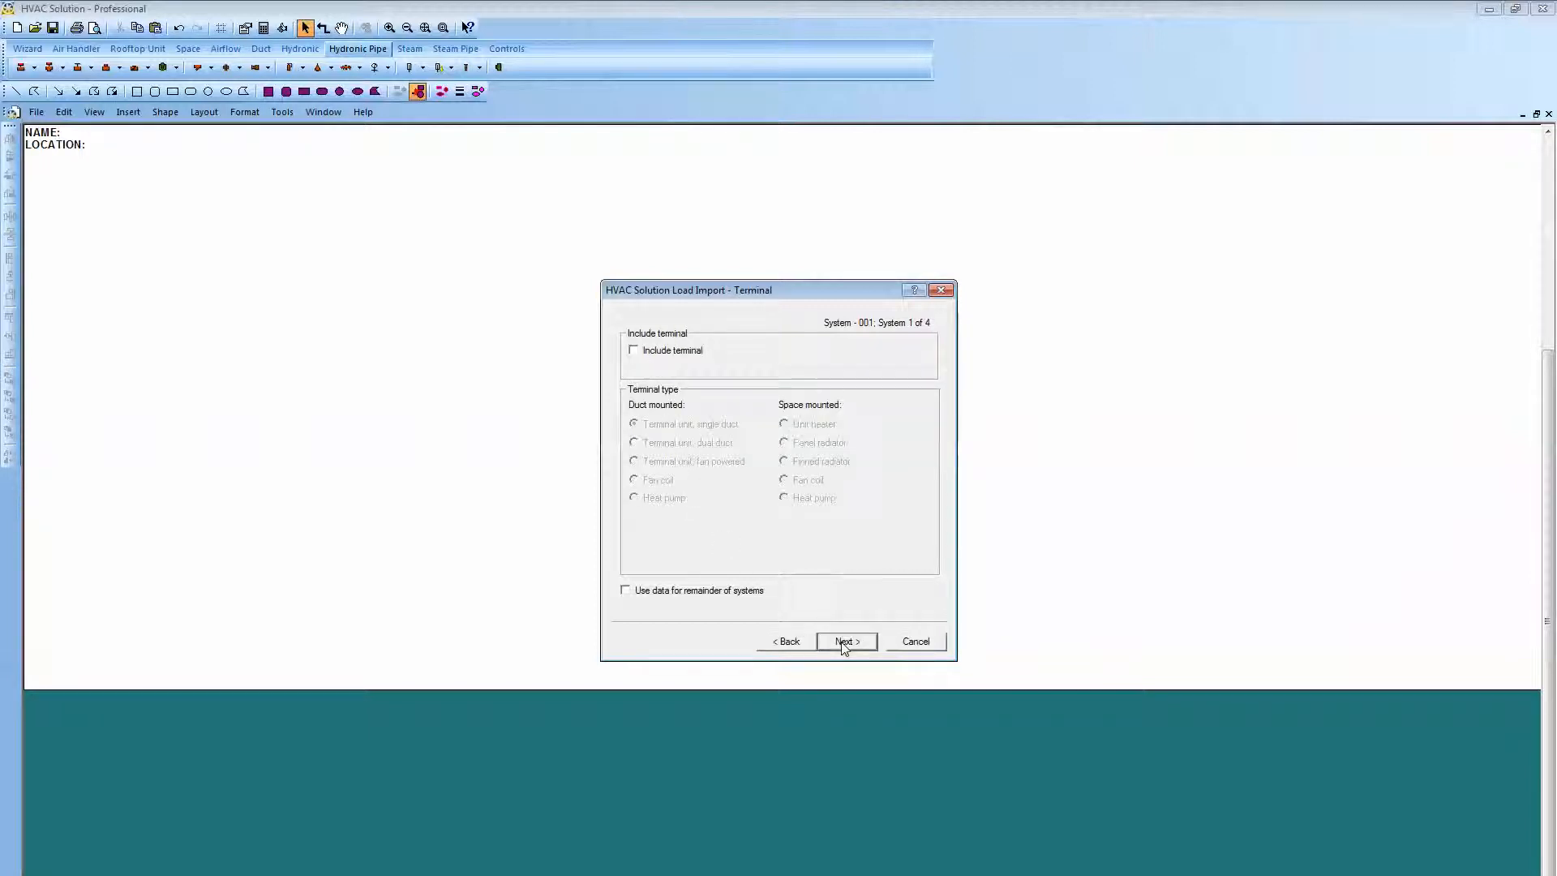
Include a duct-mounted, single-duct terminal unit for System - 001 and accept its hydronic medium and standard type.
{"action": "left_click", "coordinate": [634, 351]}
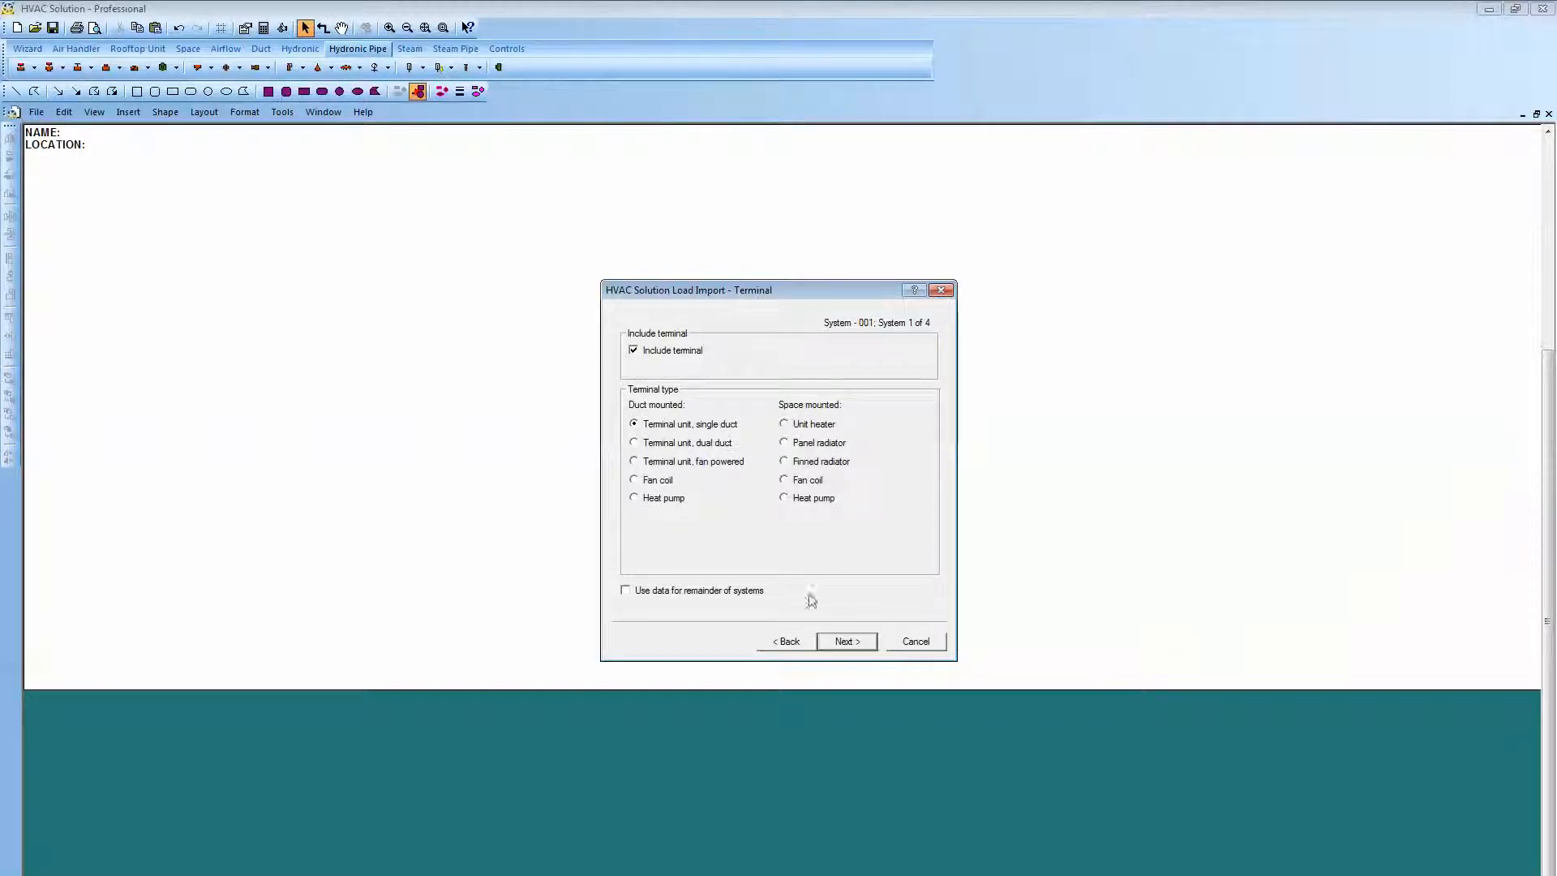
{"action": "left_click", "coordinate": [837, 644]}
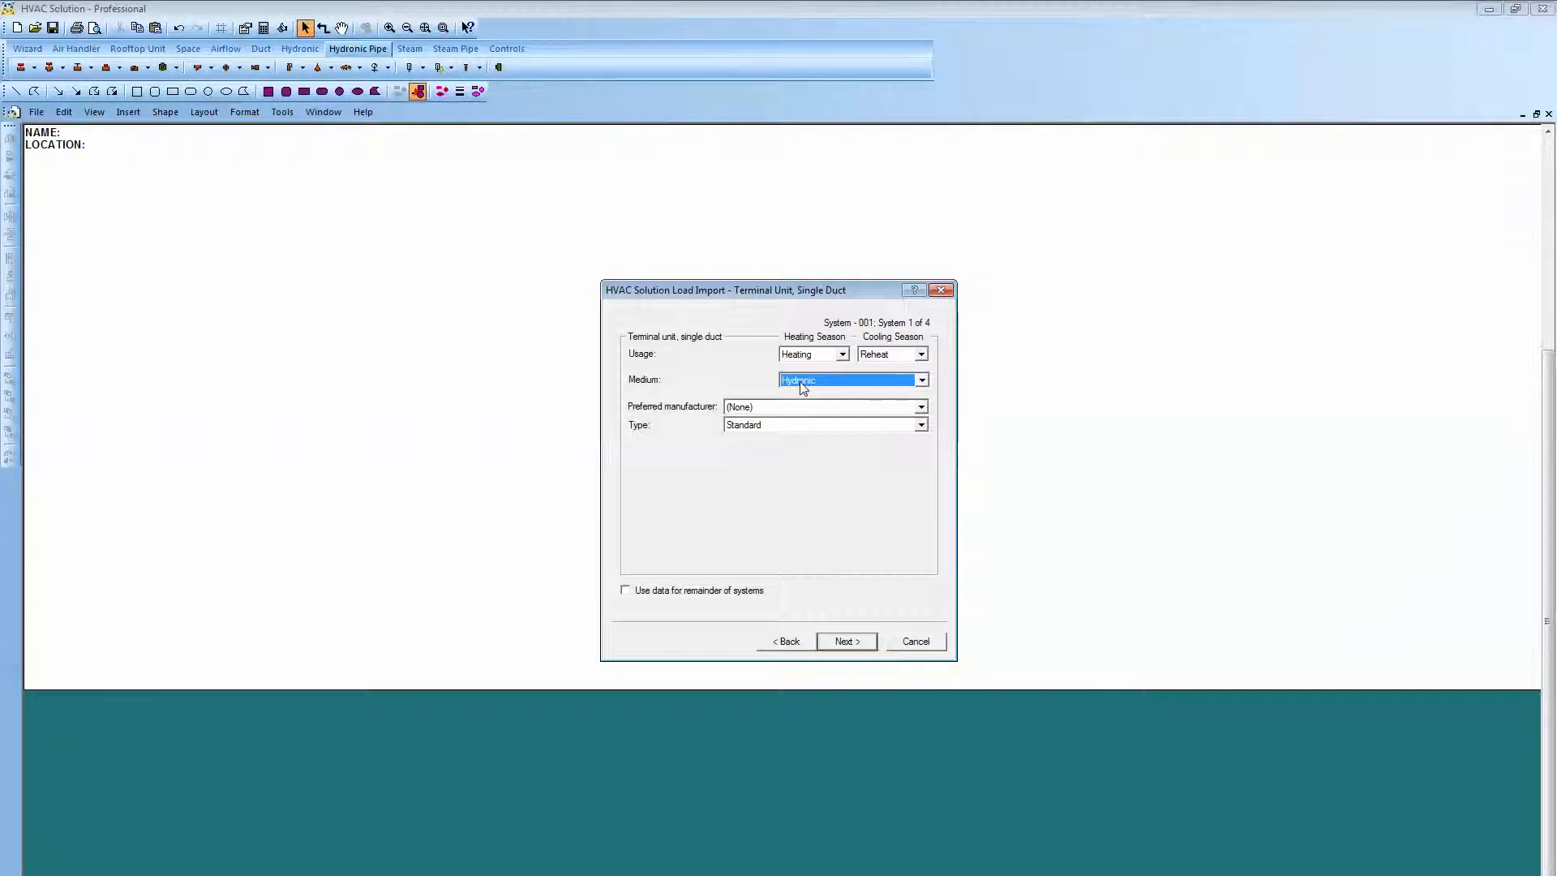
{"action": "left_click", "coordinate": [846, 642]}
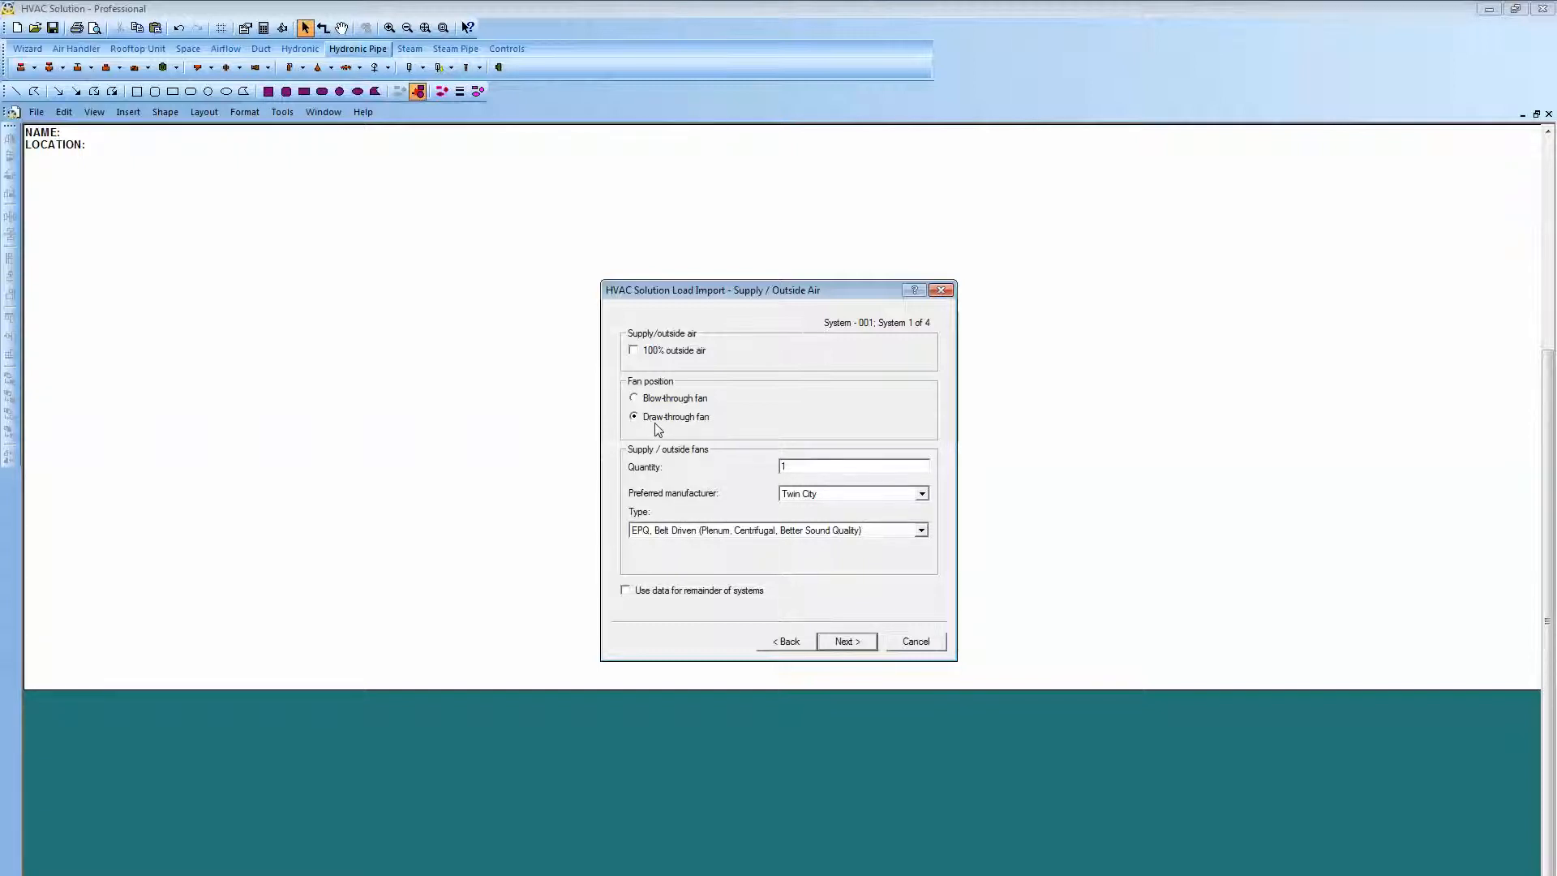
Choose the QSL, Belt Driven (Mixed Flow, Centrifugal) supply fan for System - 001, keeping the draw-through position.
{"action": "left_click", "coordinate": [921, 531]}
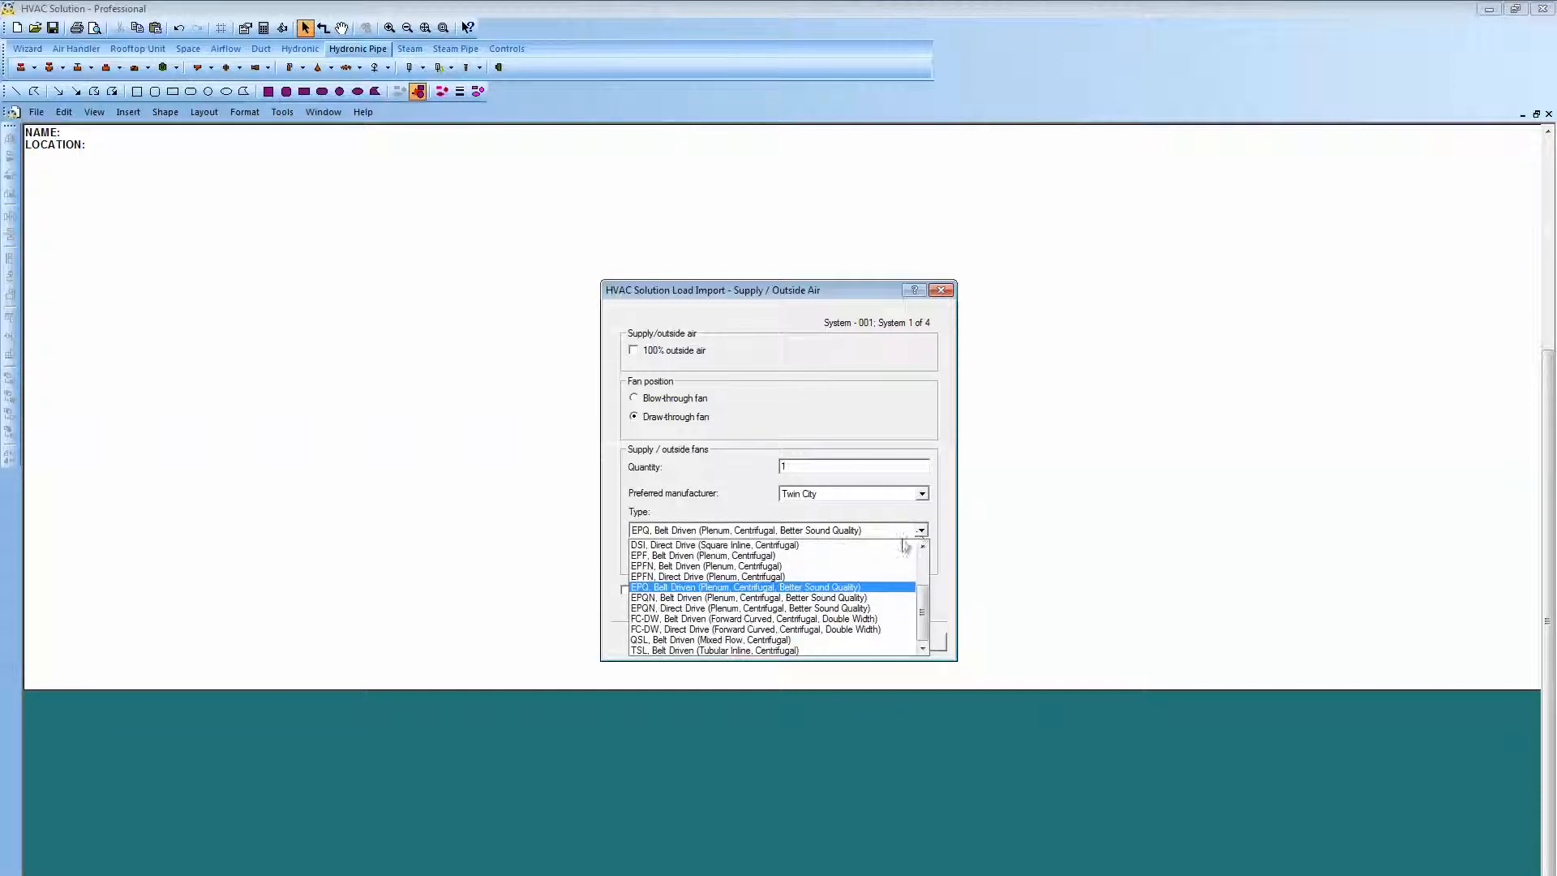
{"action": "left_click", "coordinate": [809, 642]}
{"action": "left_click", "coordinate": [848, 642]}
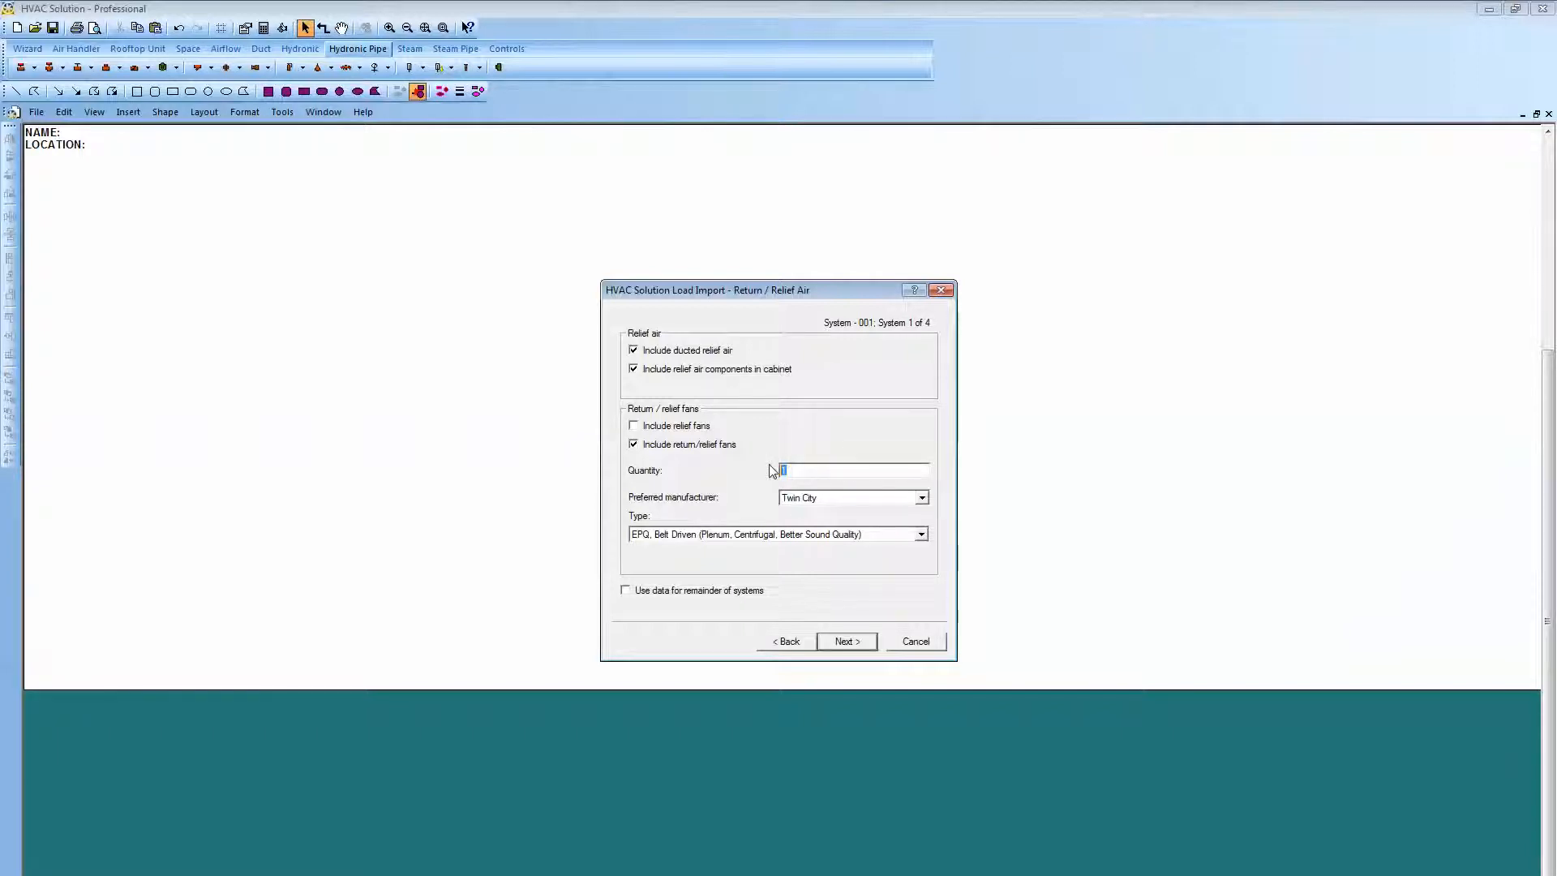
Set System - 001's return/relief fans to a quantity of 2 and the type QSL, Belt Driven (Mixed Flow, Centrifugal).
{"action": "type", "text": "2"}
{"action": "left_click", "coordinate": [921, 534]}
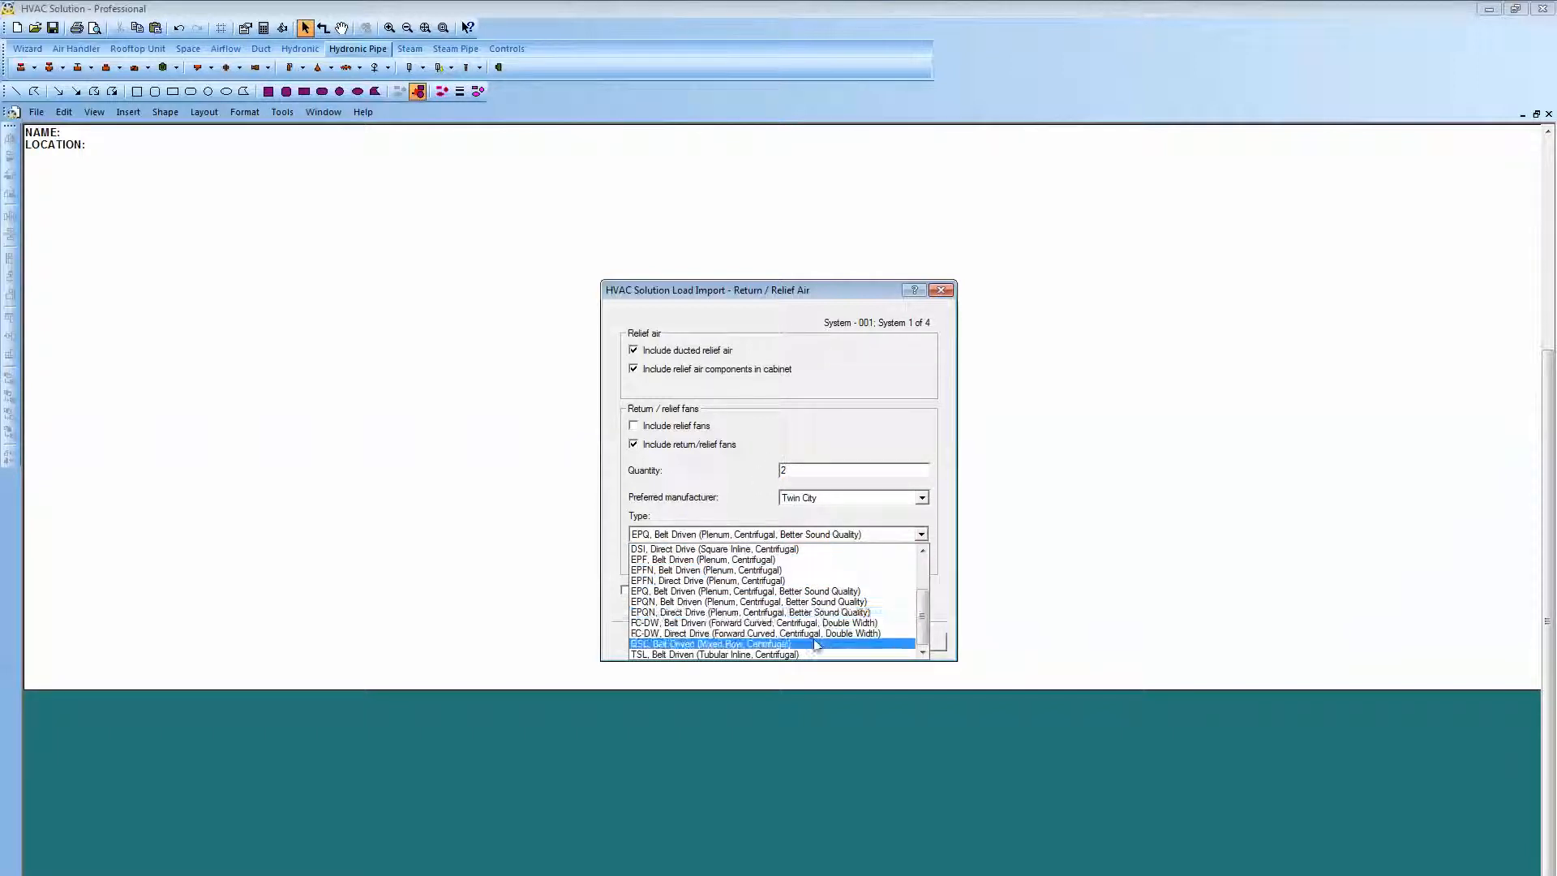
{"action": "left_click", "coordinate": [742, 643]}
{"action": "left_click", "coordinate": [858, 648]}
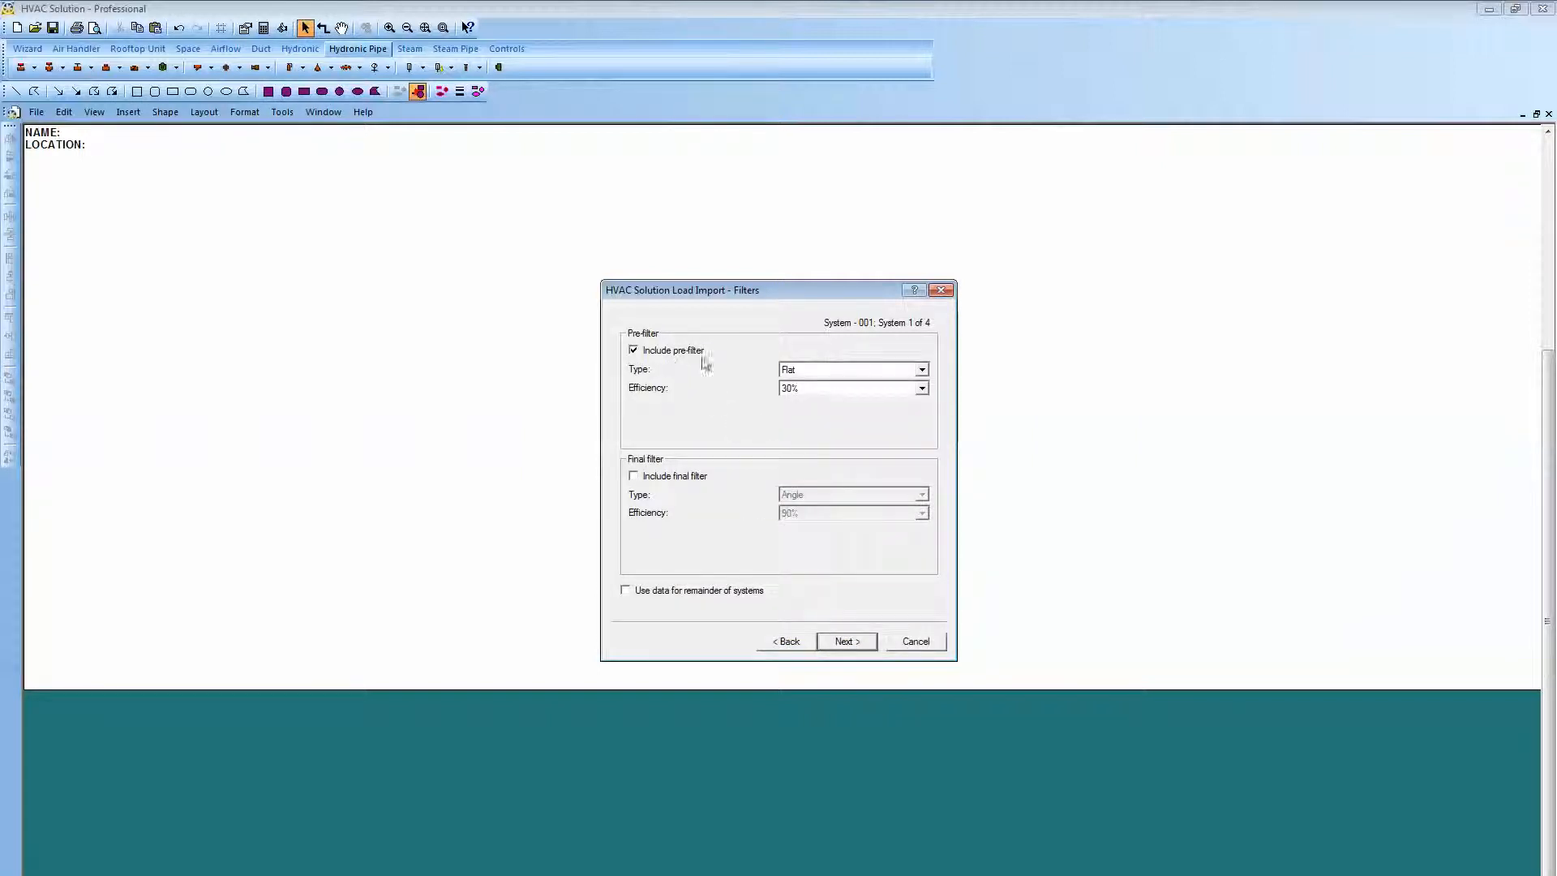
Accept the flat 30% pre-filter and include a rectangular supply sound trap for System - 001.
{"action": "left_click", "coordinate": [844, 642]}
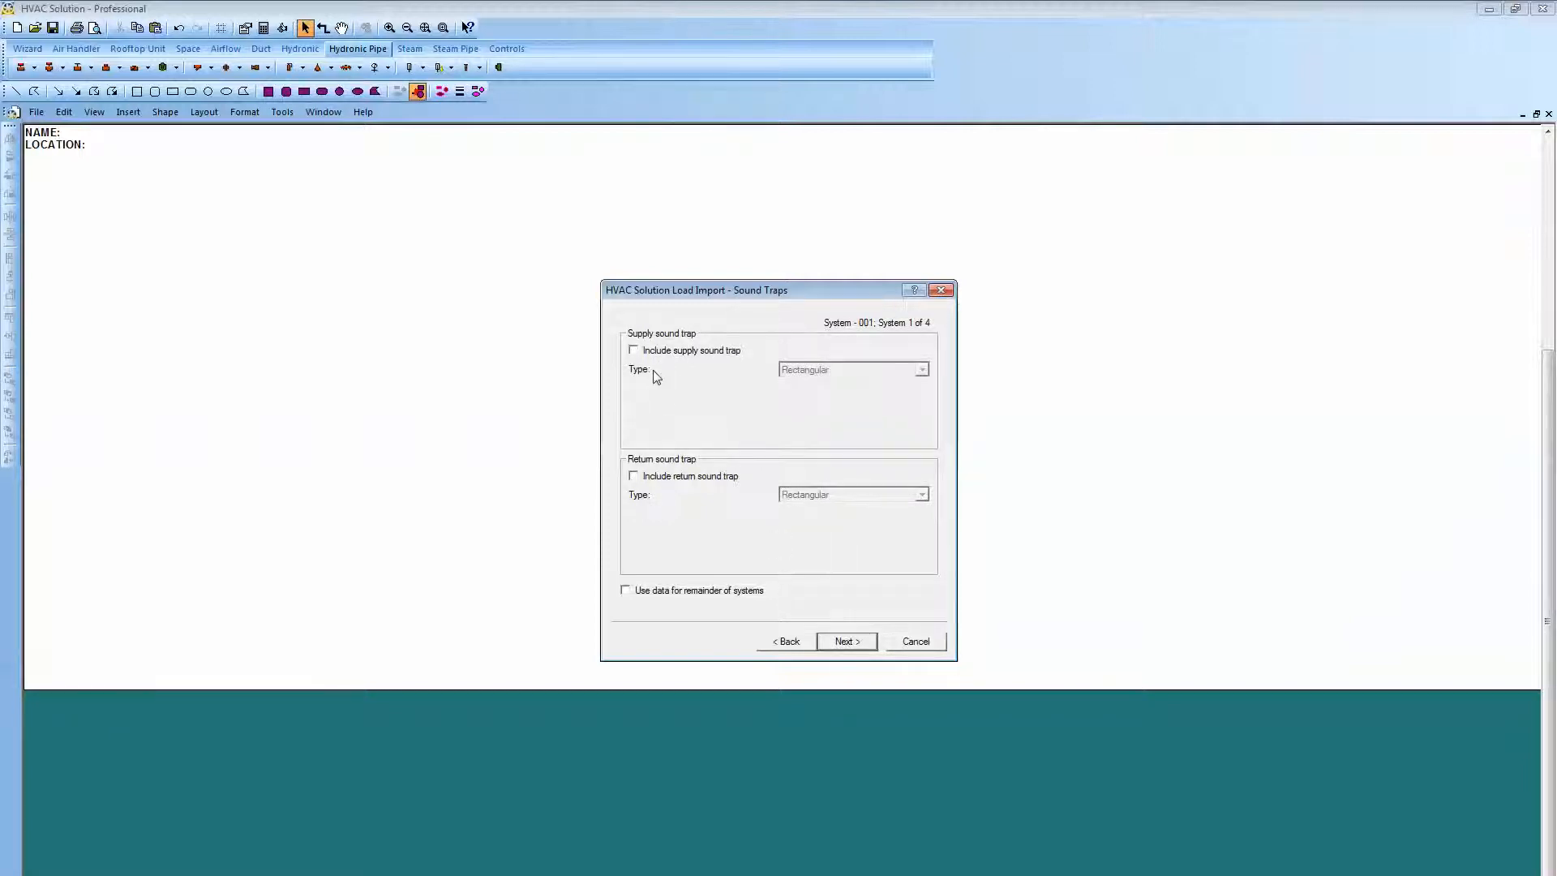
{"action": "left_click", "coordinate": [635, 352]}
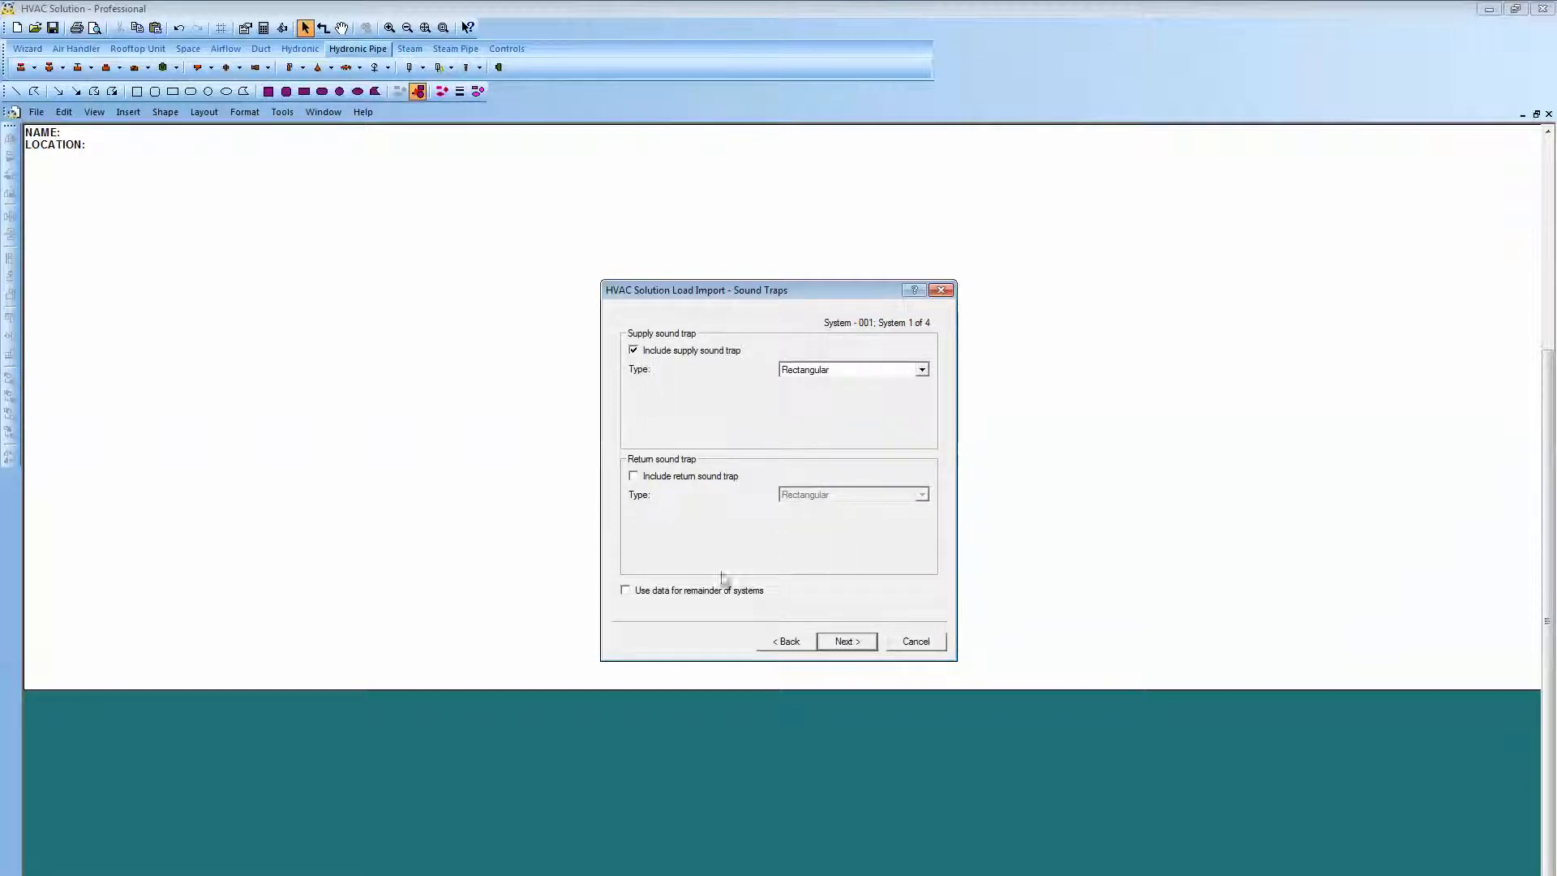
{"action": "left_click", "coordinate": [847, 644]}
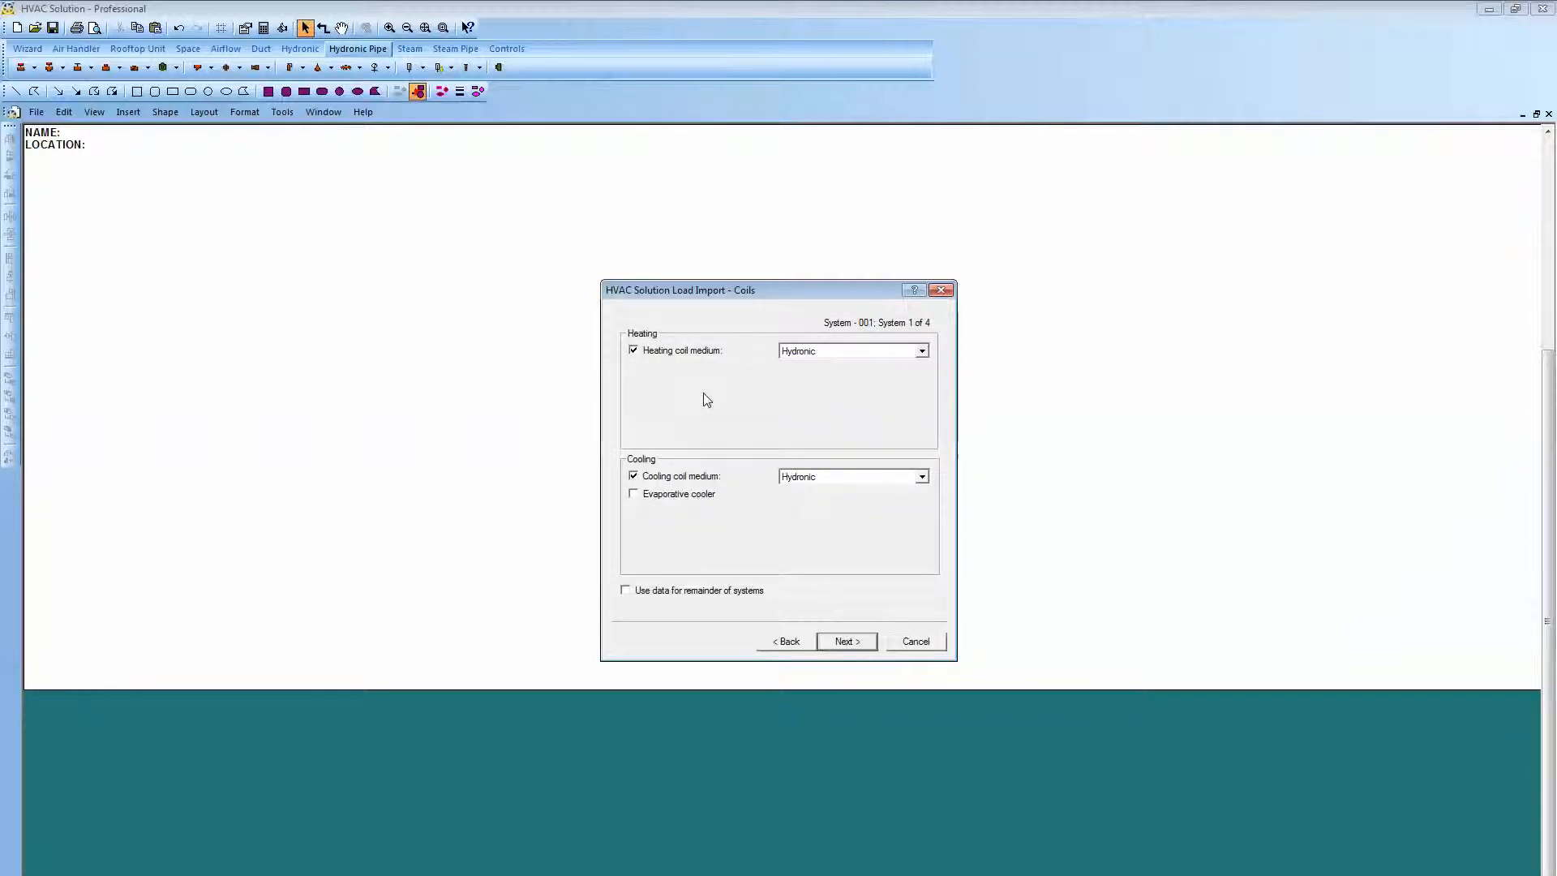
Review the heating coil medium options for System - 001 and accept Hydronic for both heating and cooling coils.
{"action": "left_click", "coordinate": [924, 351]}
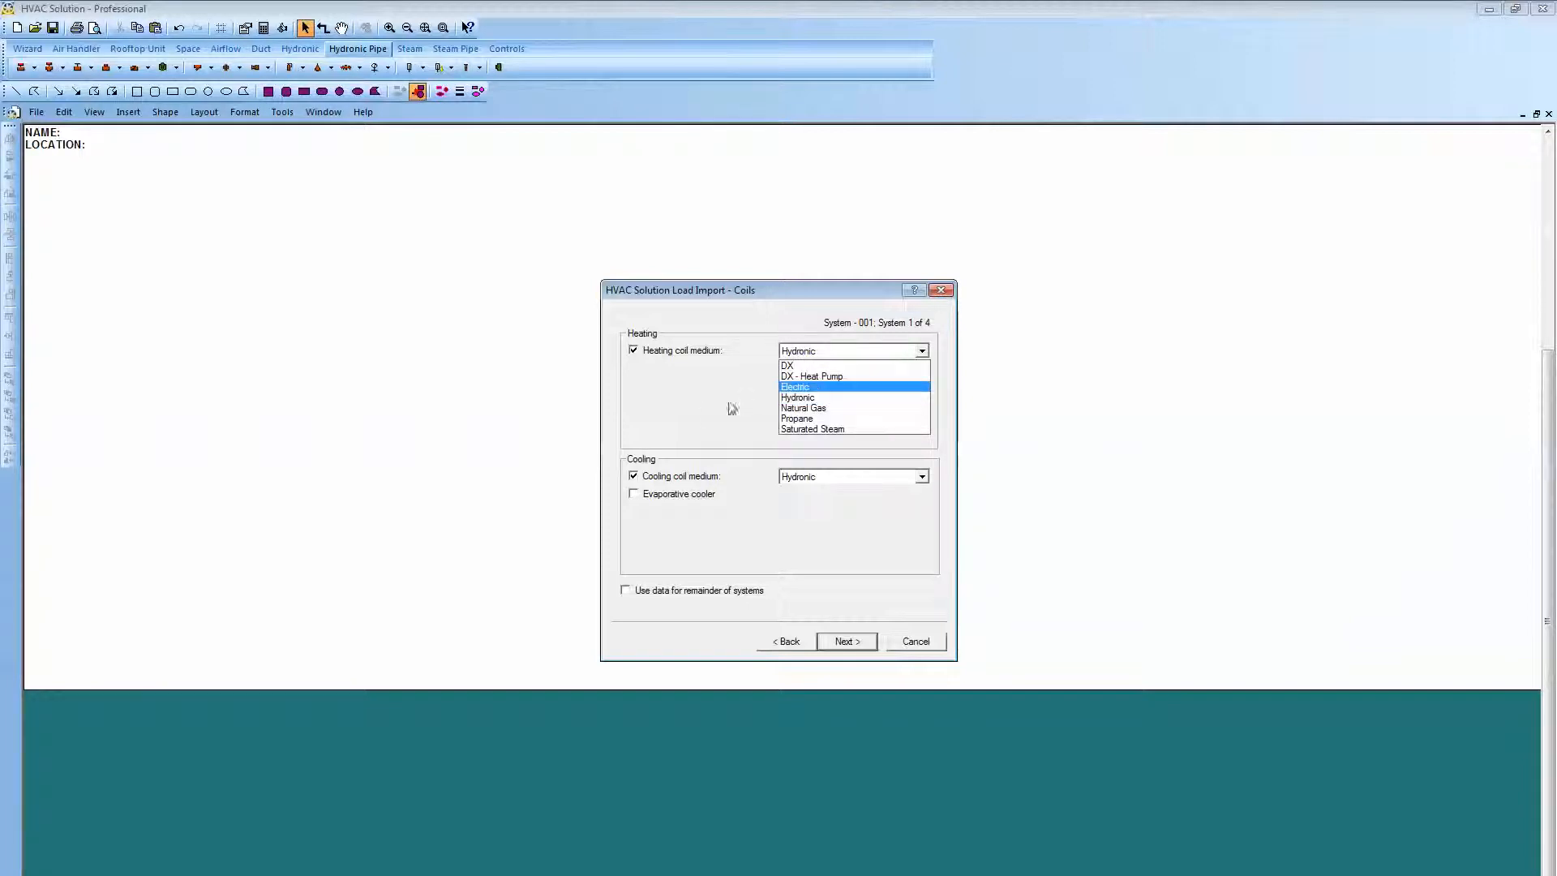
{"action": "left_click", "coordinate": [844, 553]}
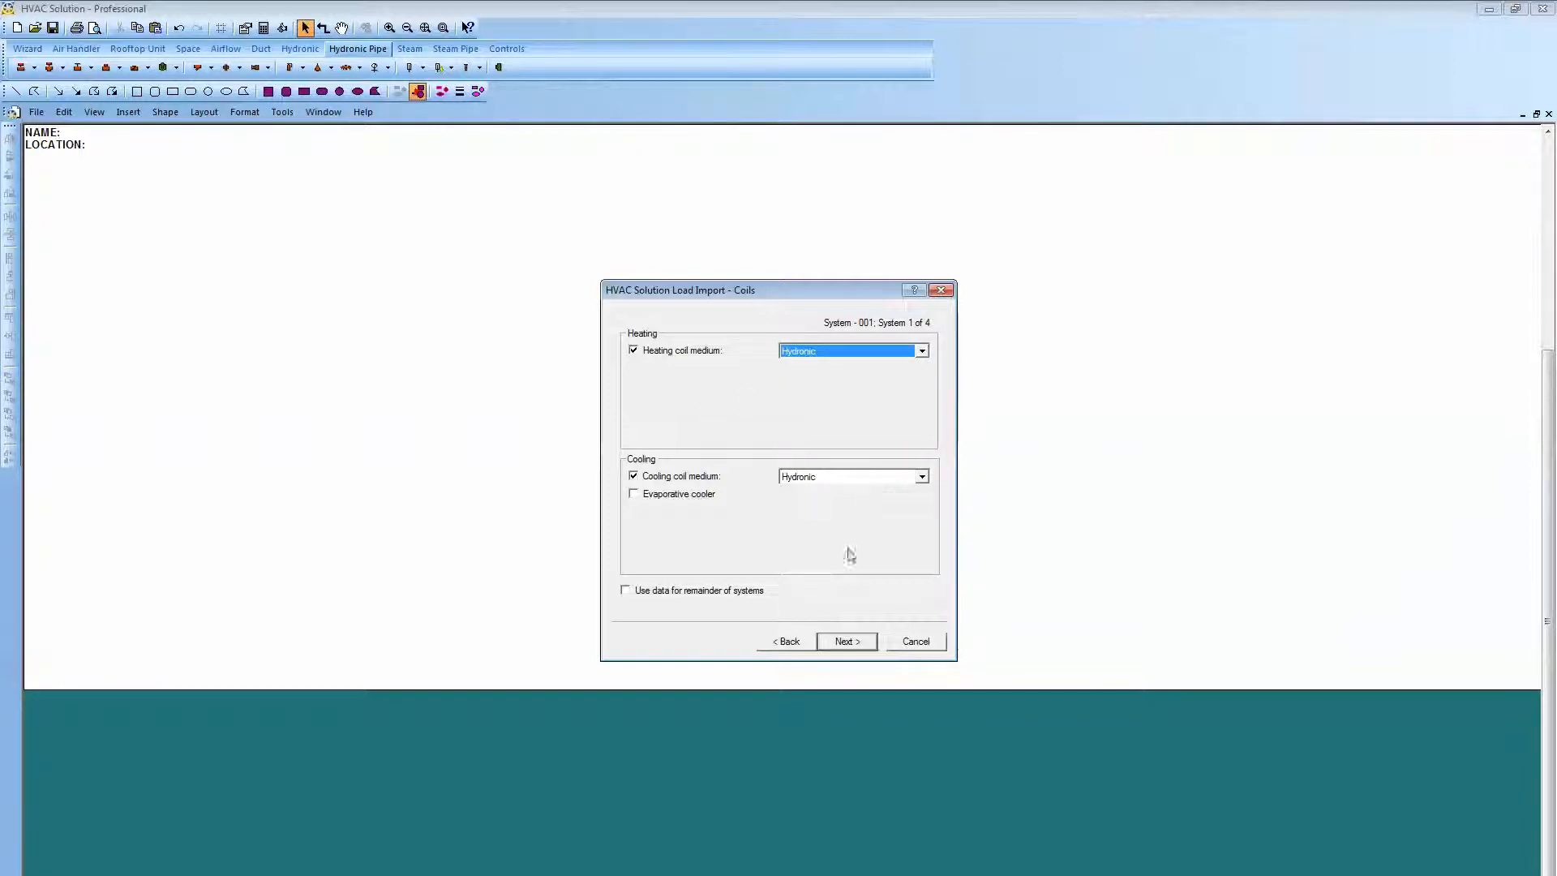
{"action": "left_click", "coordinate": [847, 642]}
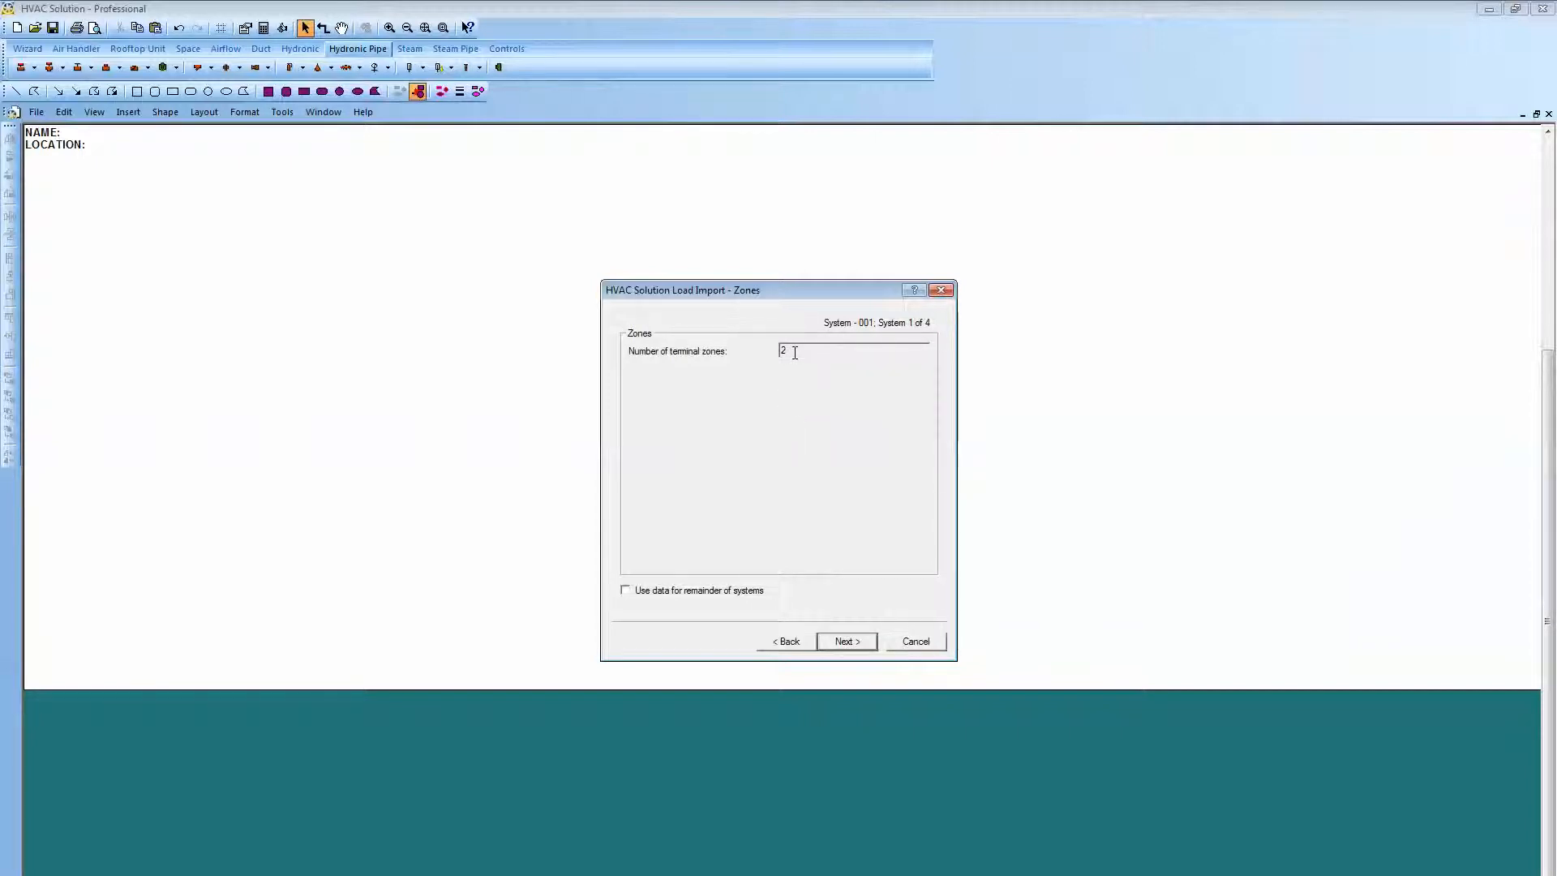
Accept the imported zone count and zone W1-R1 N's space, ventilation and exhaust data.
{"action": "left_click", "coordinate": [848, 640]}
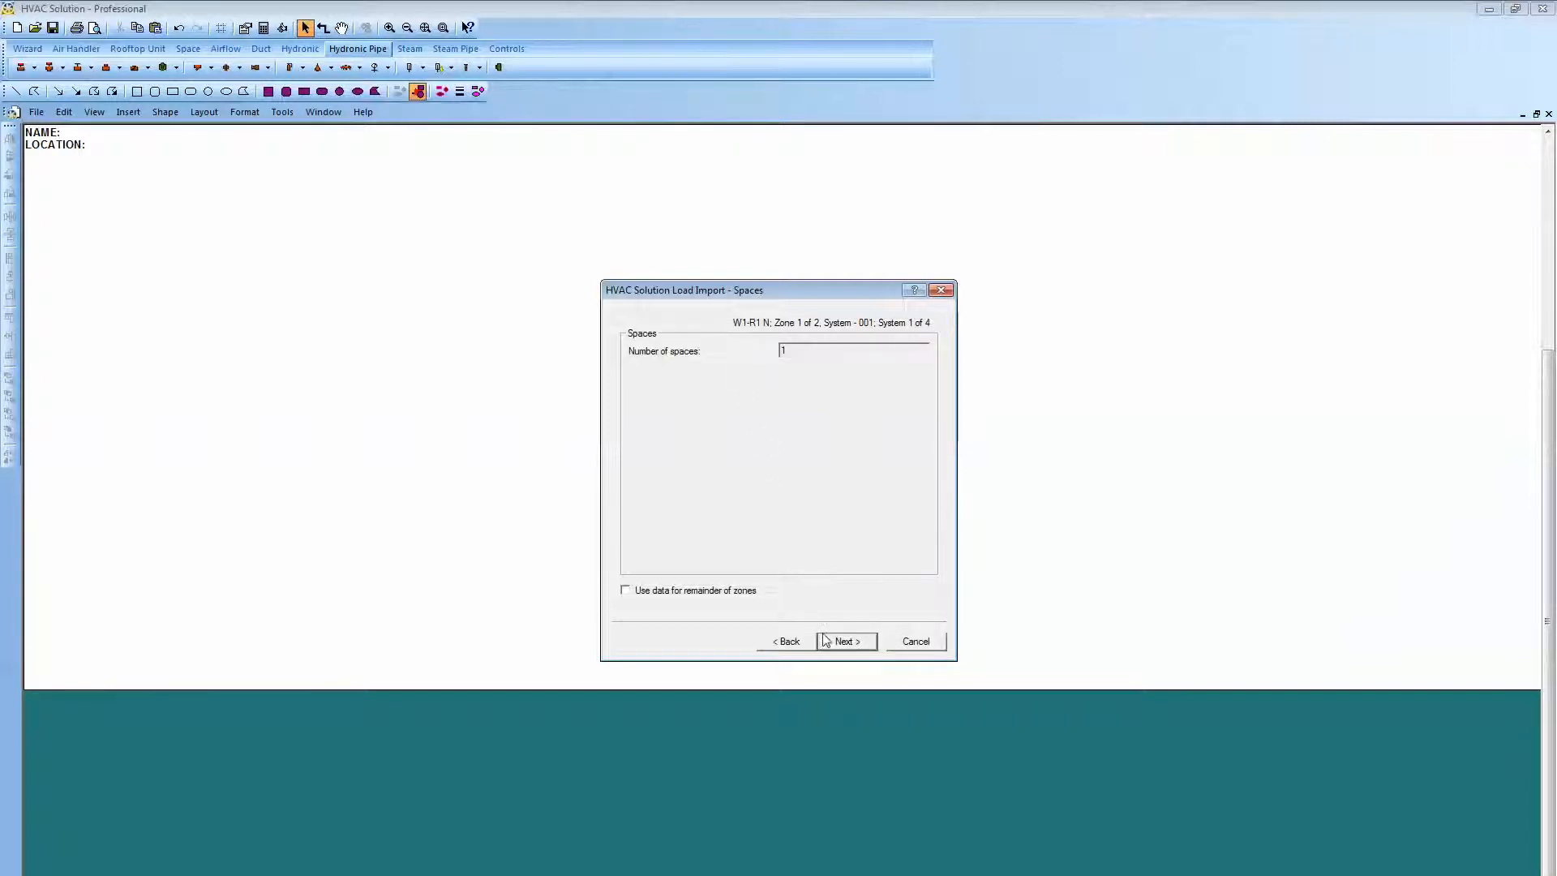
{"action": "left_click", "coordinate": [836, 643]}
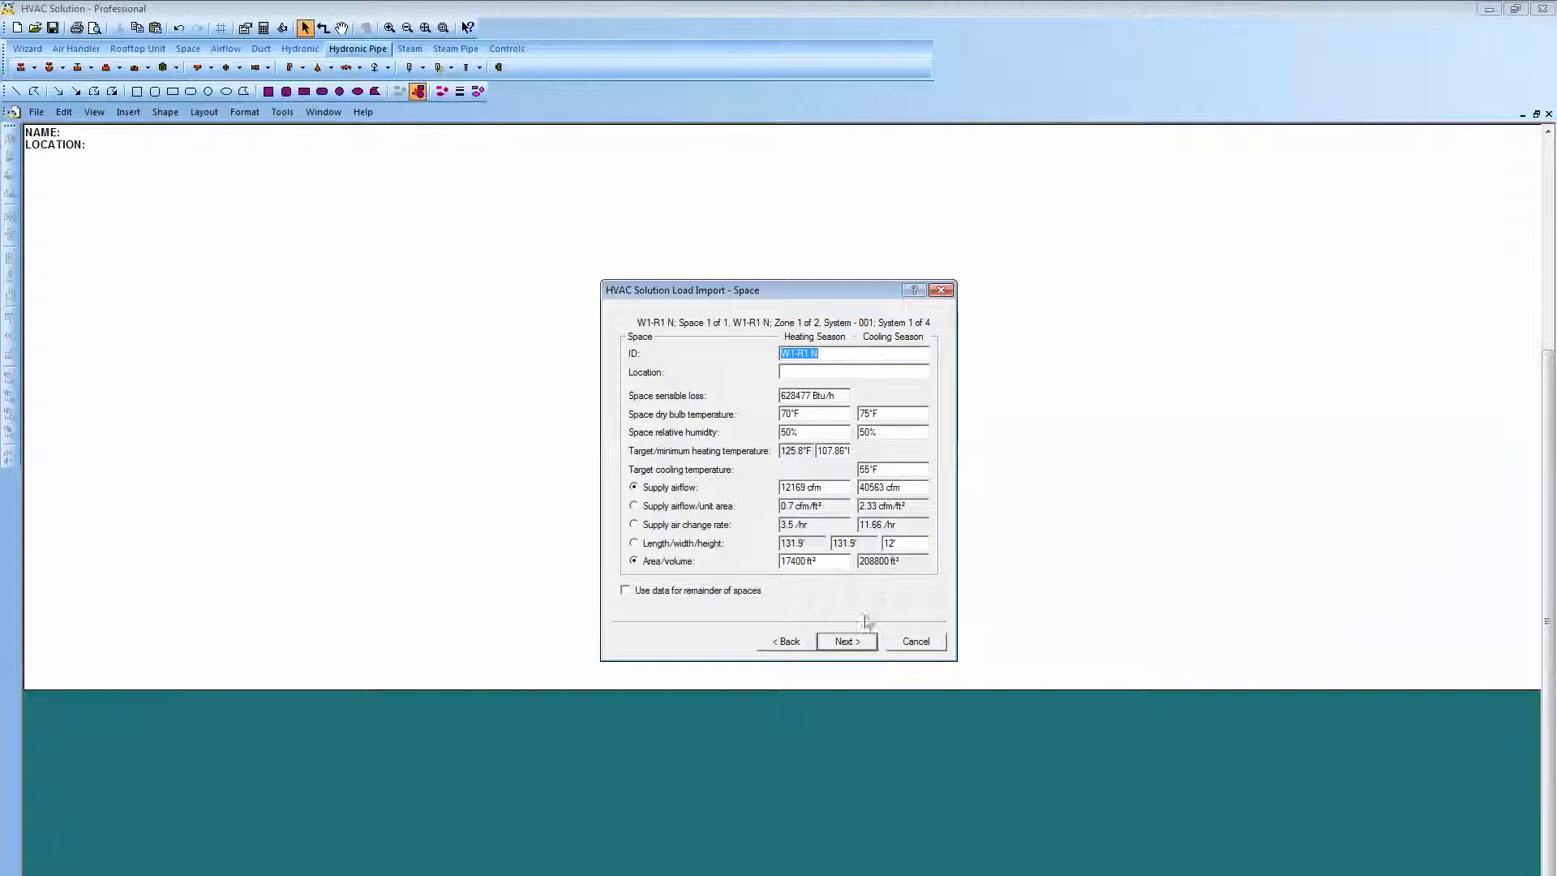
{"action": "left_click", "coordinate": [857, 648]}
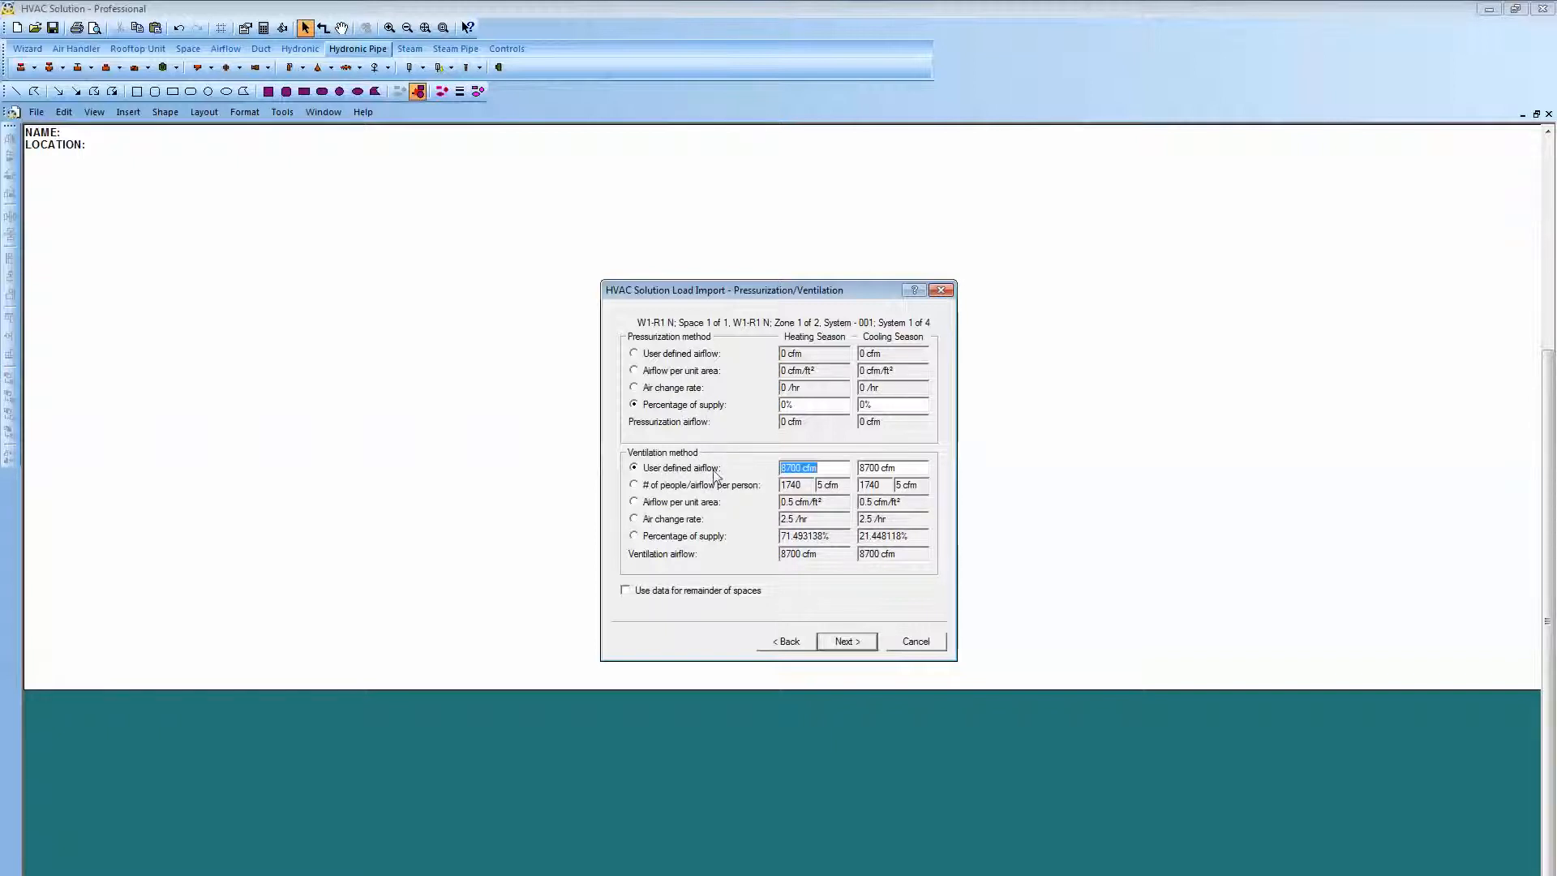
{"action": "left_click", "coordinate": [844, 641]}
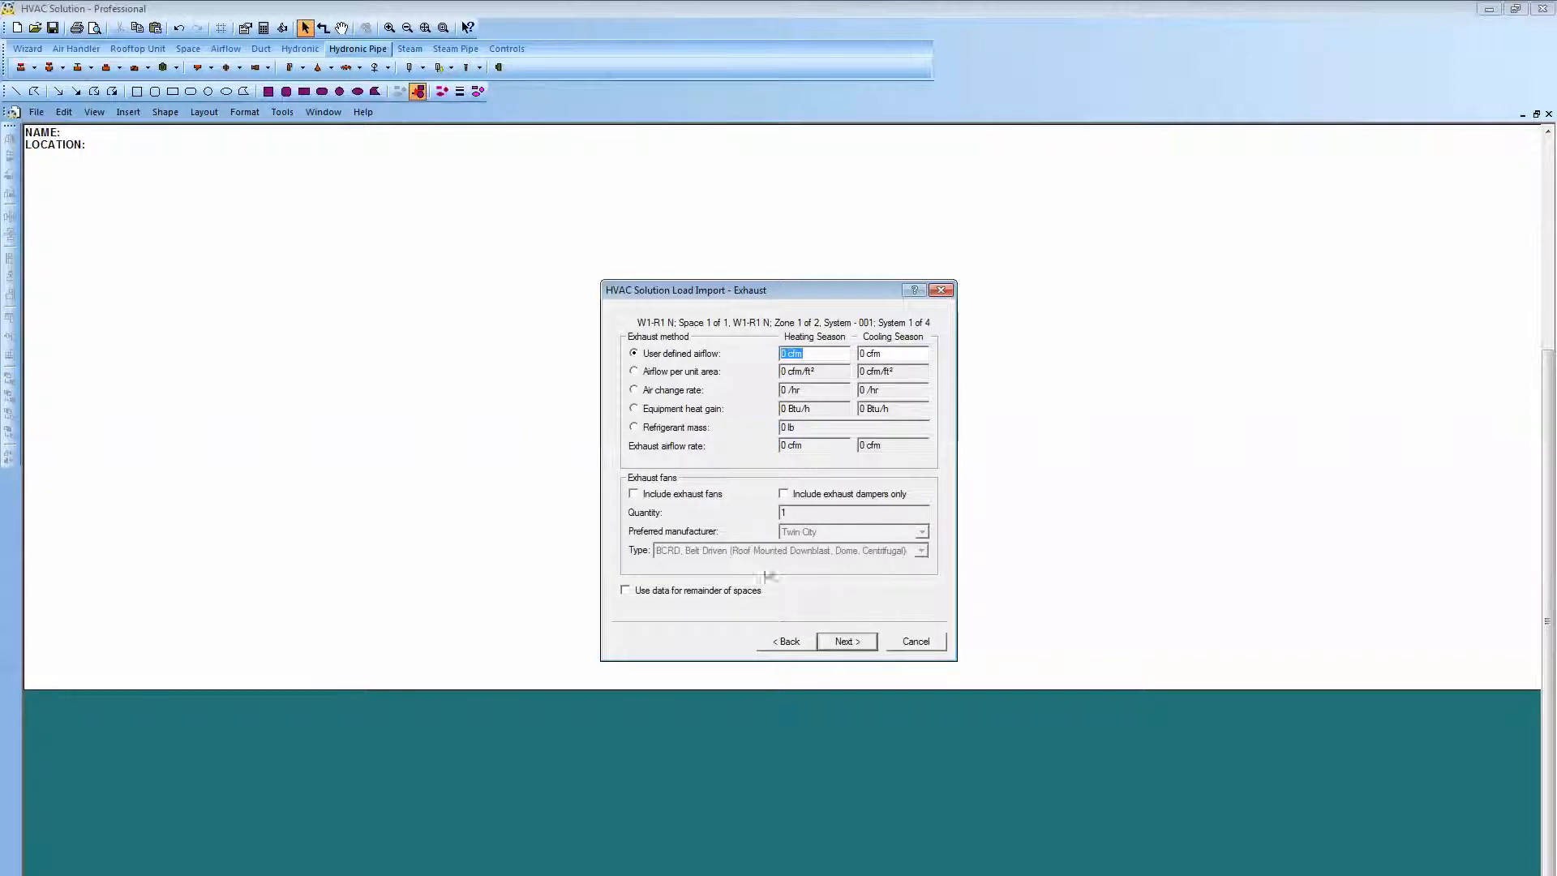
{"action": "left_click", "coordinate": [849, 651]}
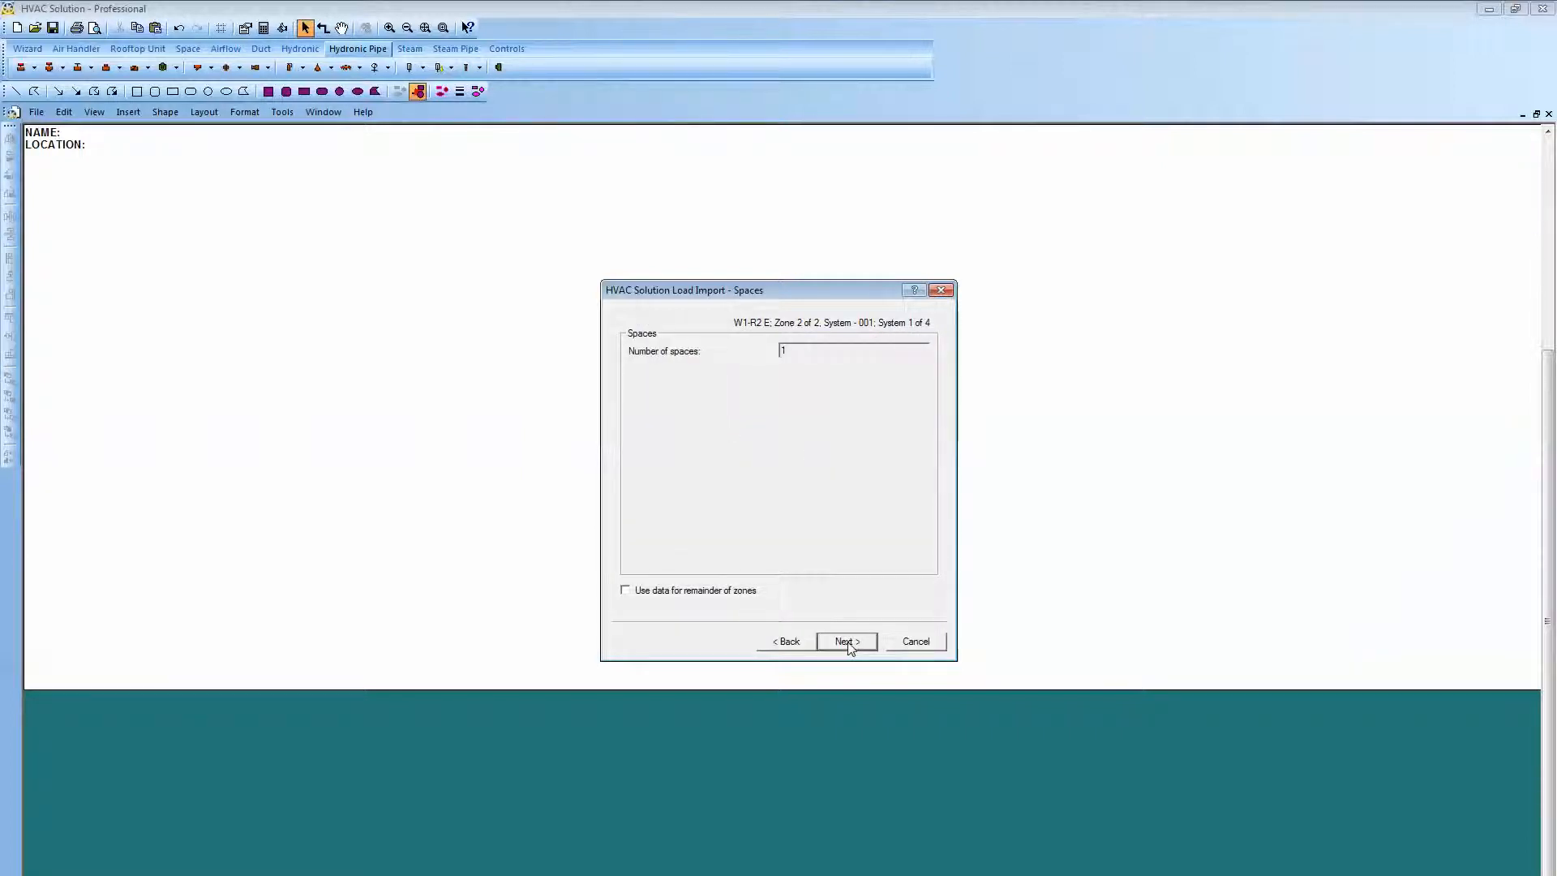
Accept the imported space, ventilation and exhaust data for zone W1-R2 E.
{"action": "left_click", "coordinate": [847, 641]}
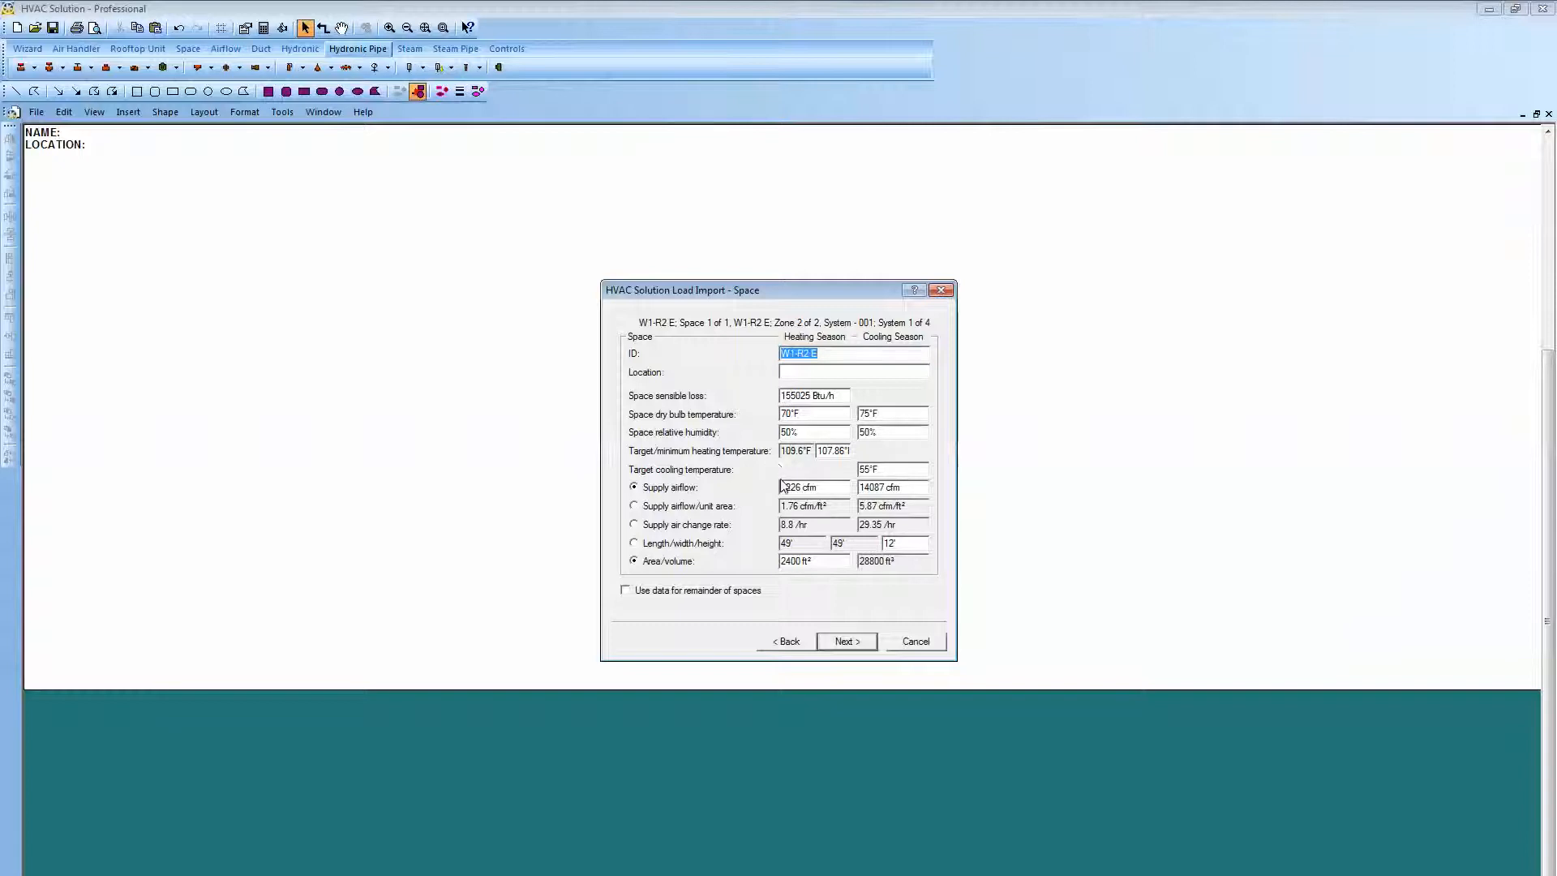
{"action": "left_click", "coordinate": [841, 642]}
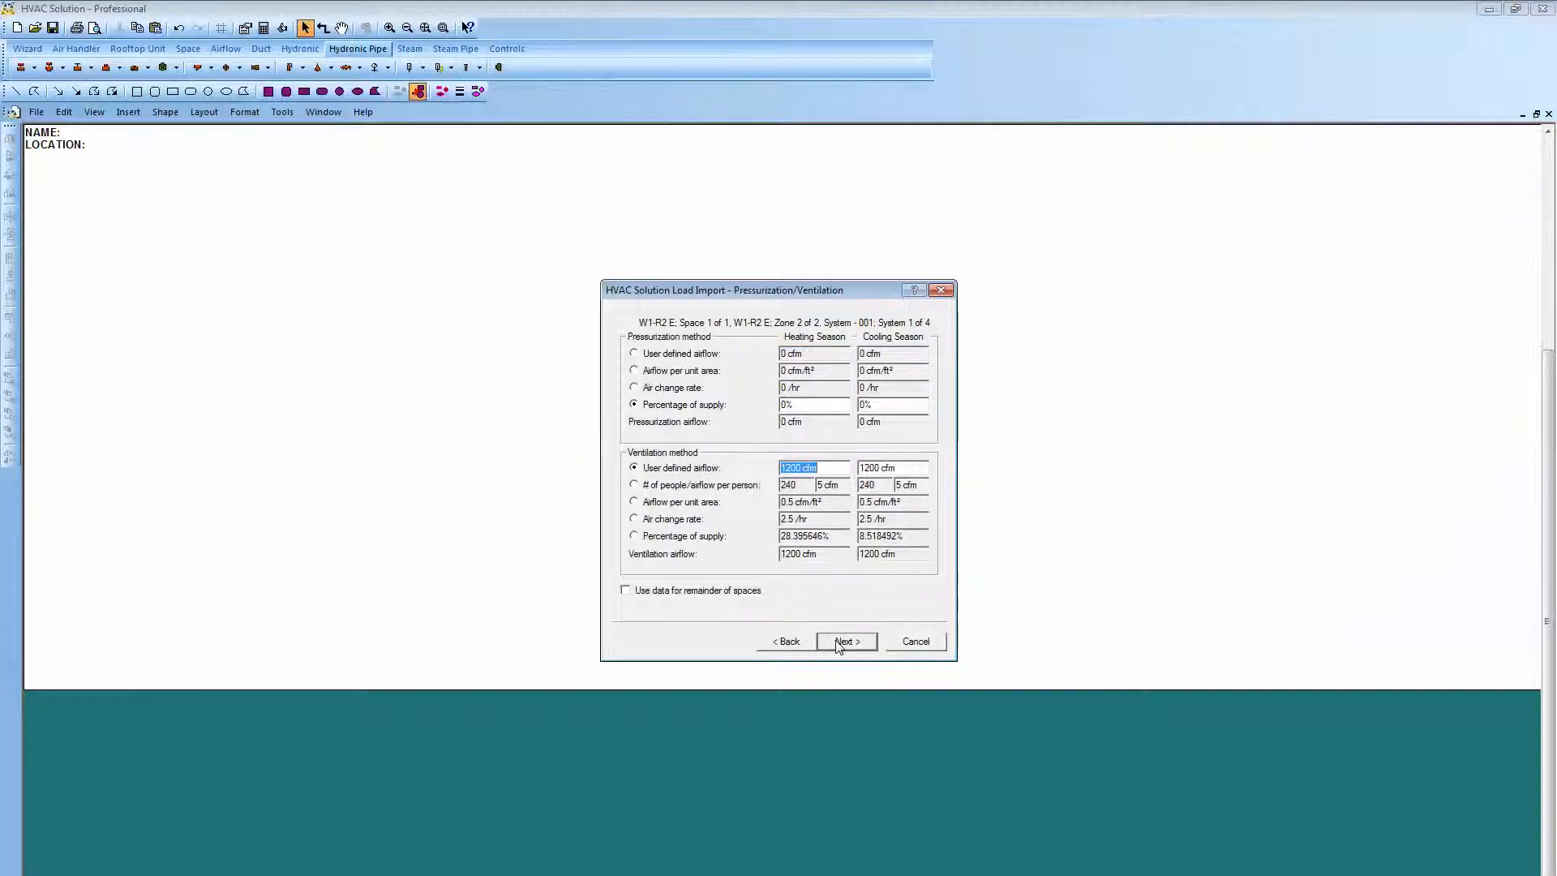
{"action": "left_click", "coordinate": [839, 641]}
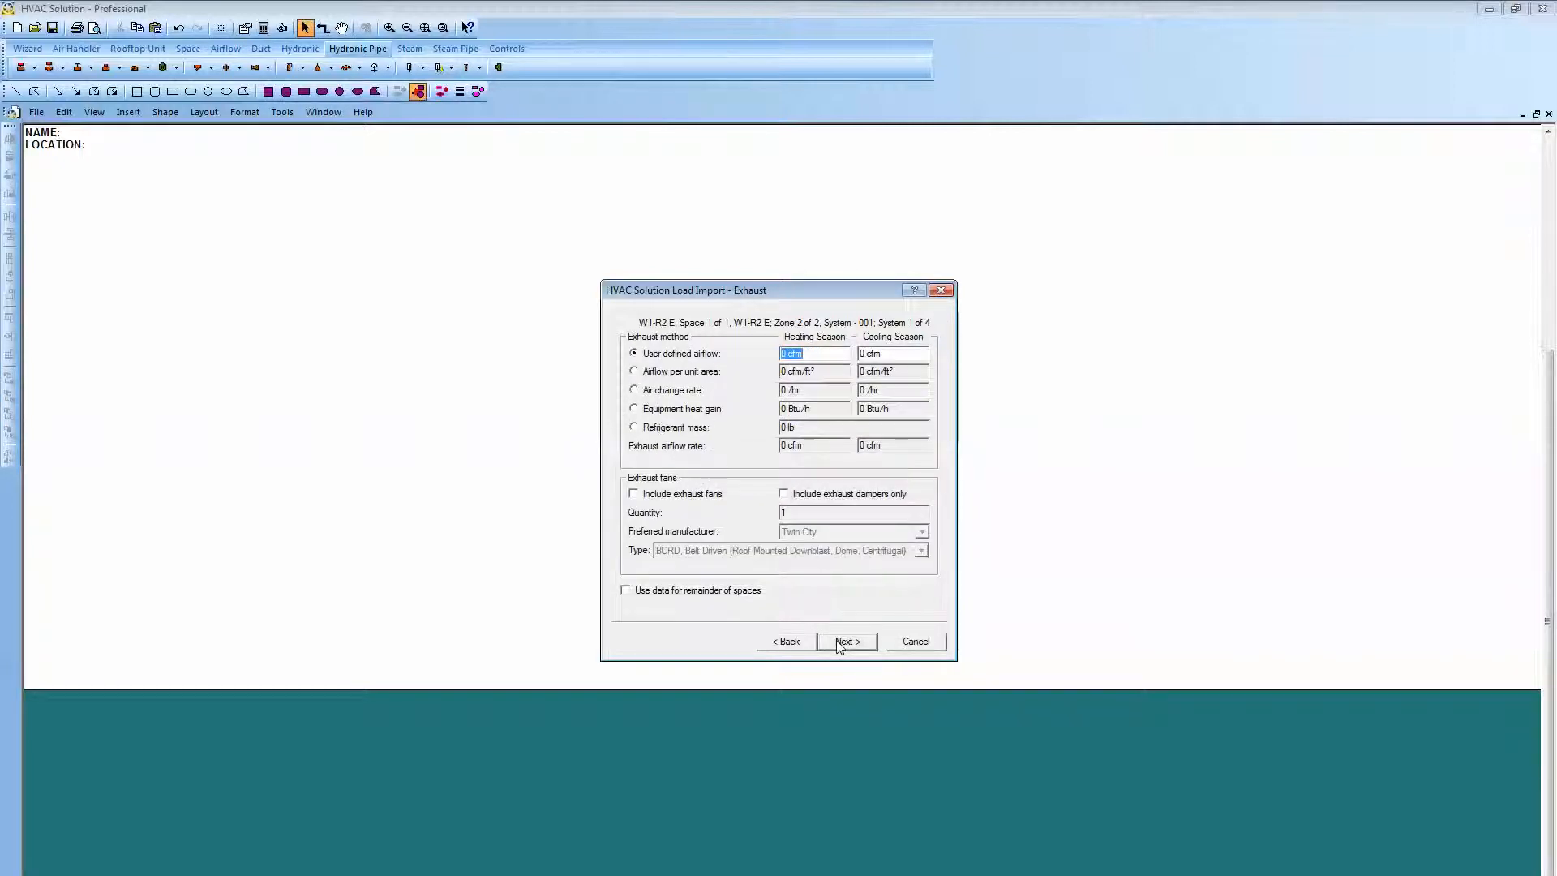
{"action": "left_click", "coordinate": [839, 641]}
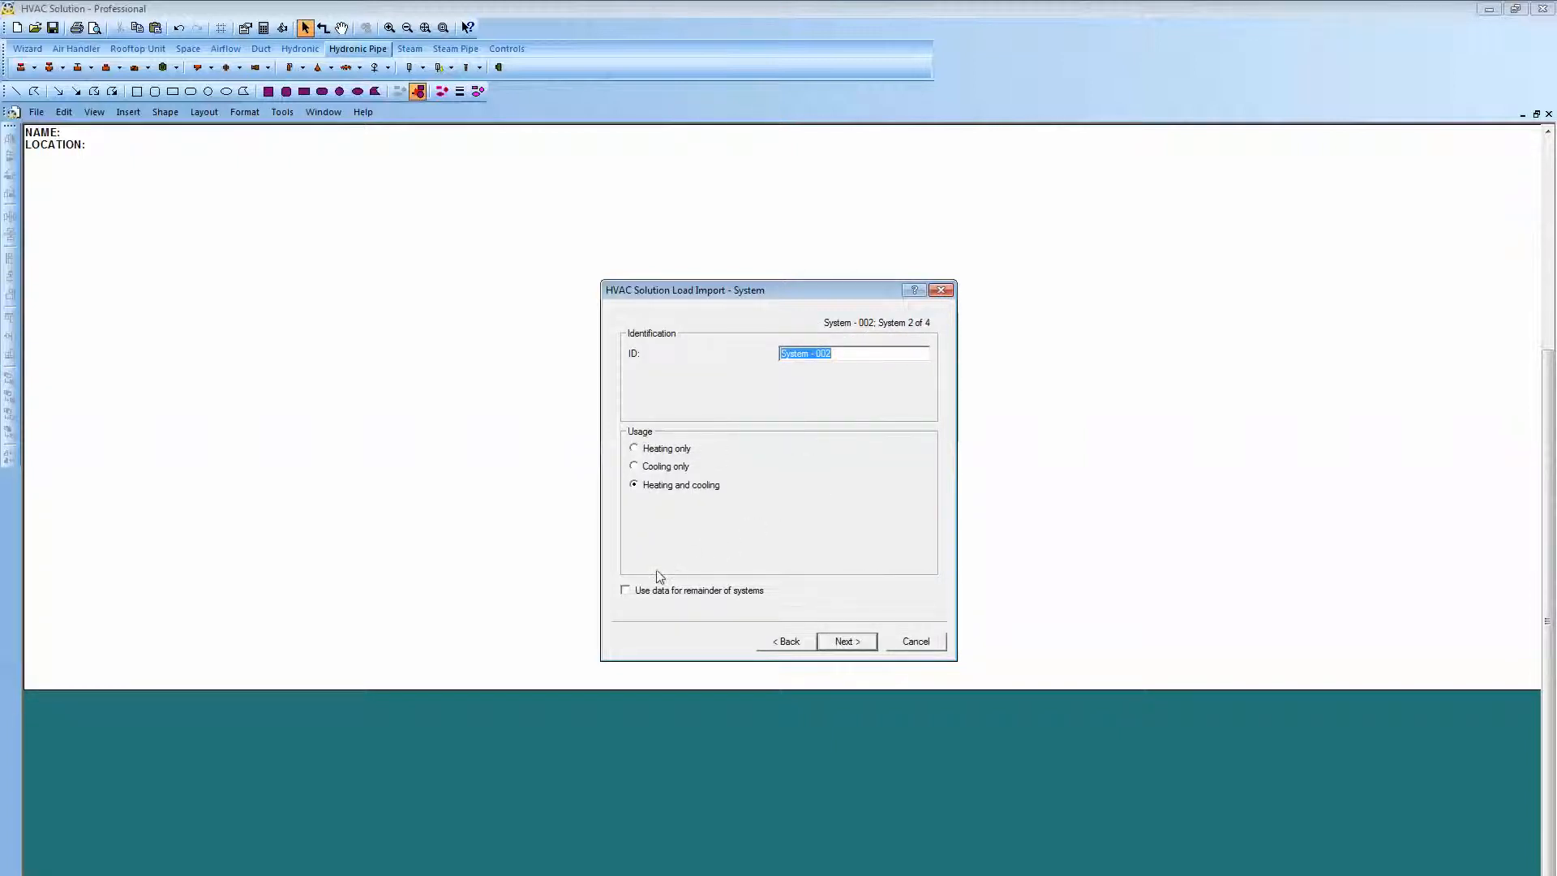
Apply heating and cooling usage to all remaining systems, include single-duct terminal units, and accept the QSL supply fan settings.
{"action": "left_click", "coordinate": [625, 591]}
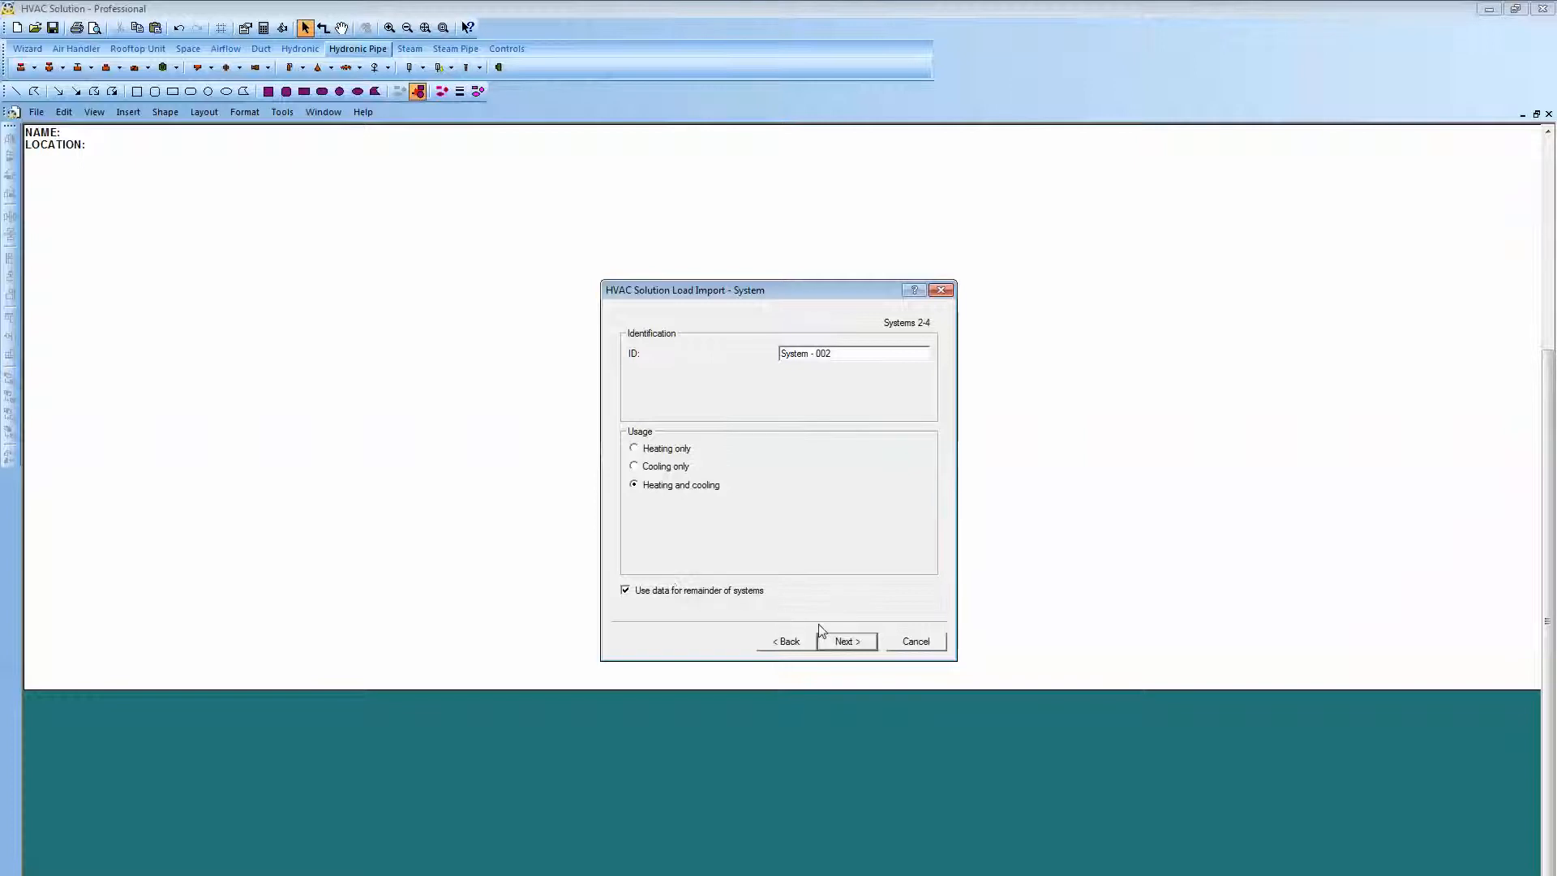
{"action": "left_click", "coordinate": [845, 640]}
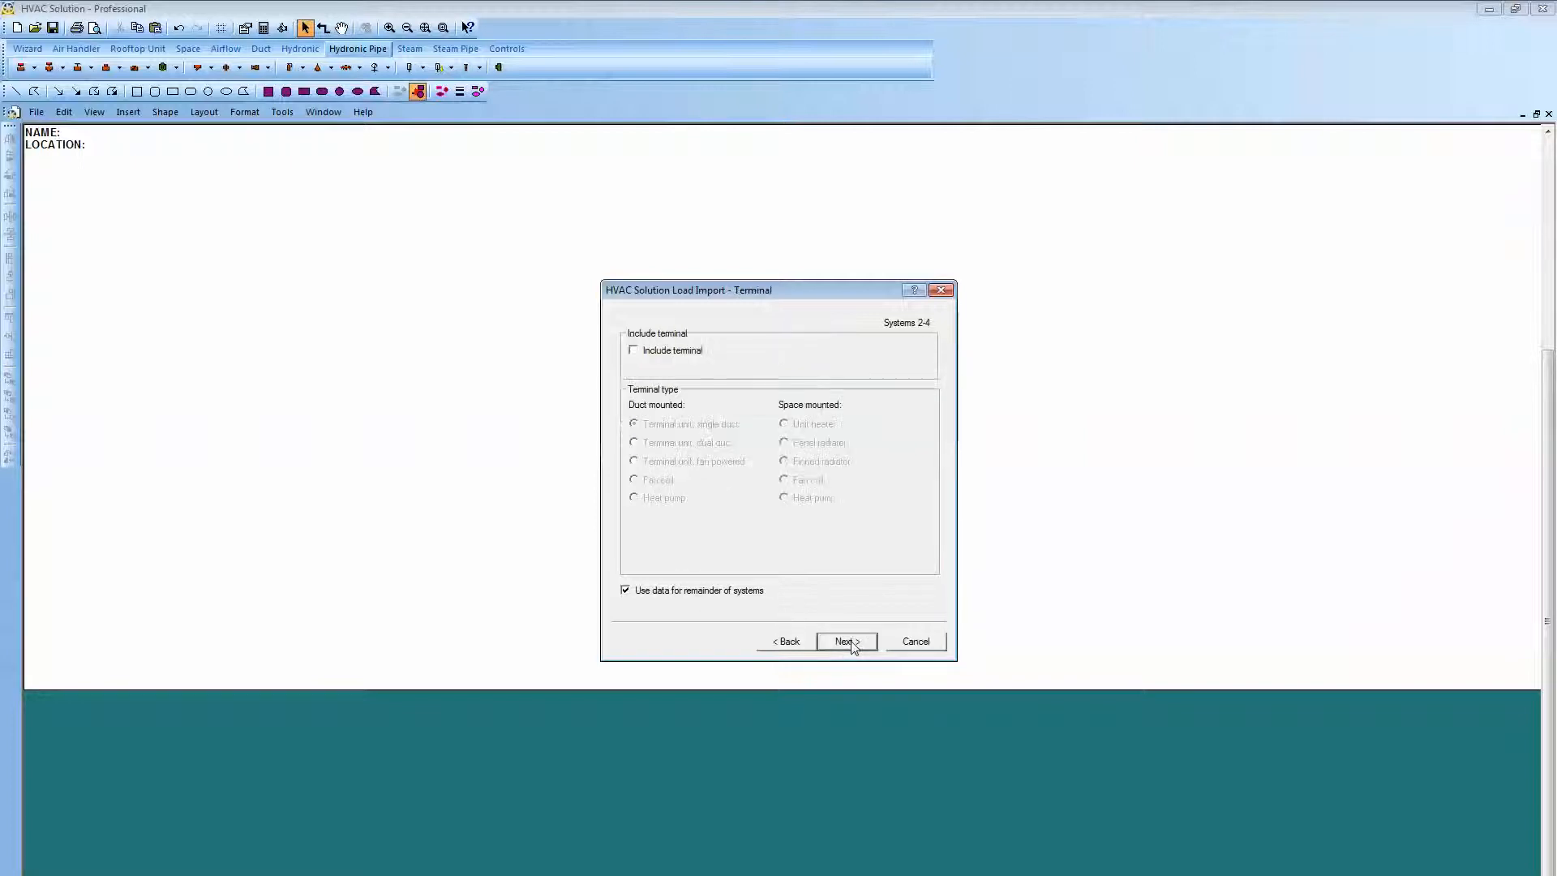
{"action": "left_click", "coordinate": [633, 351]}
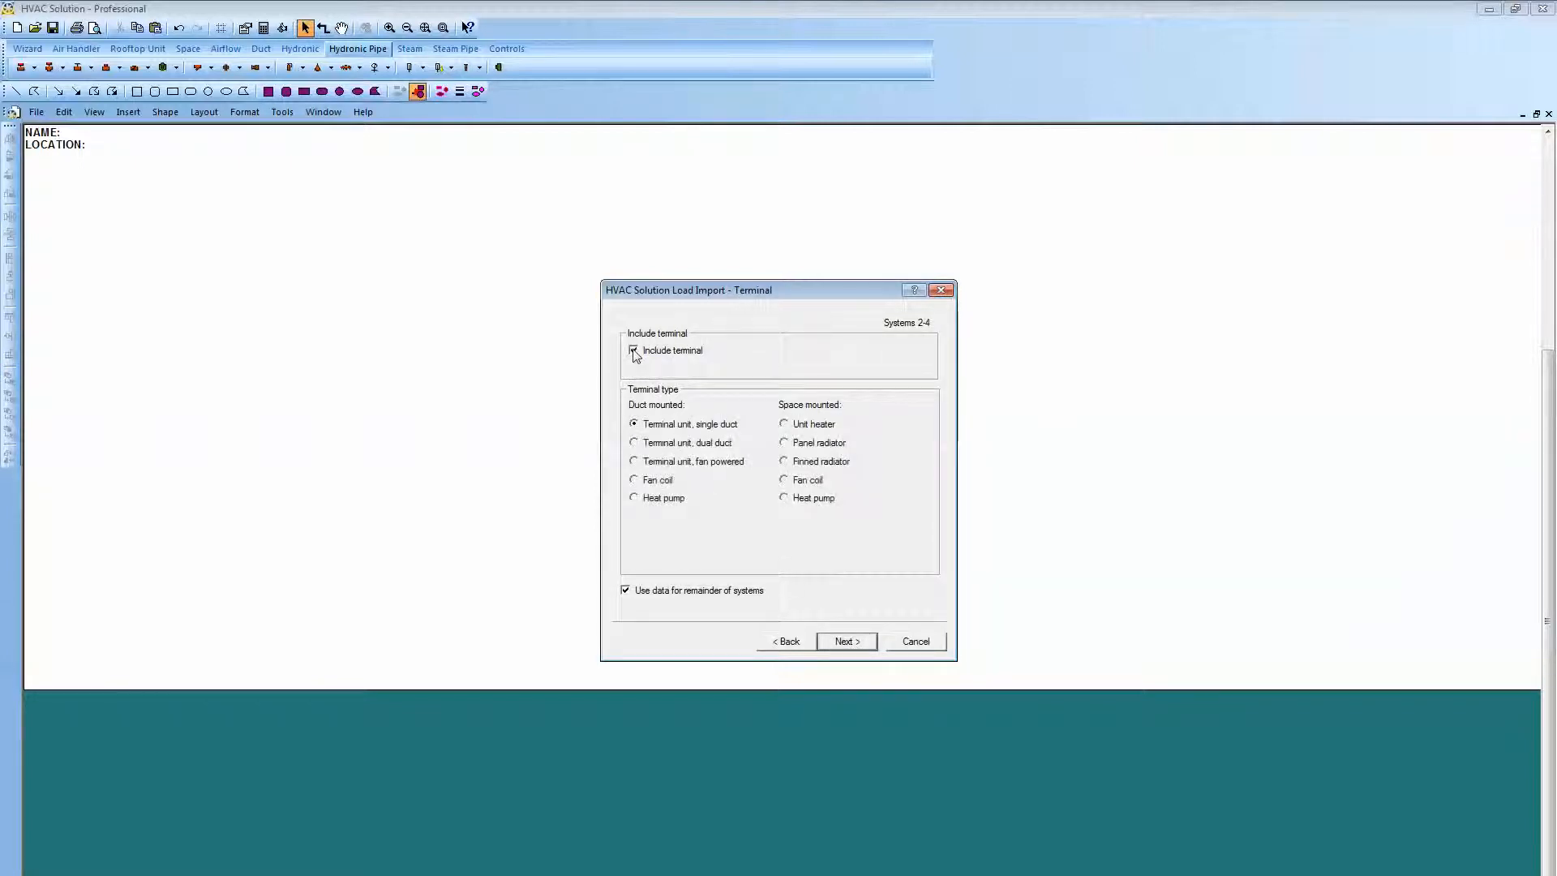
{"action": "left_click", "coordinate": [835, 643]}
{"action": "left_click", "coordinate": [840, 647]}
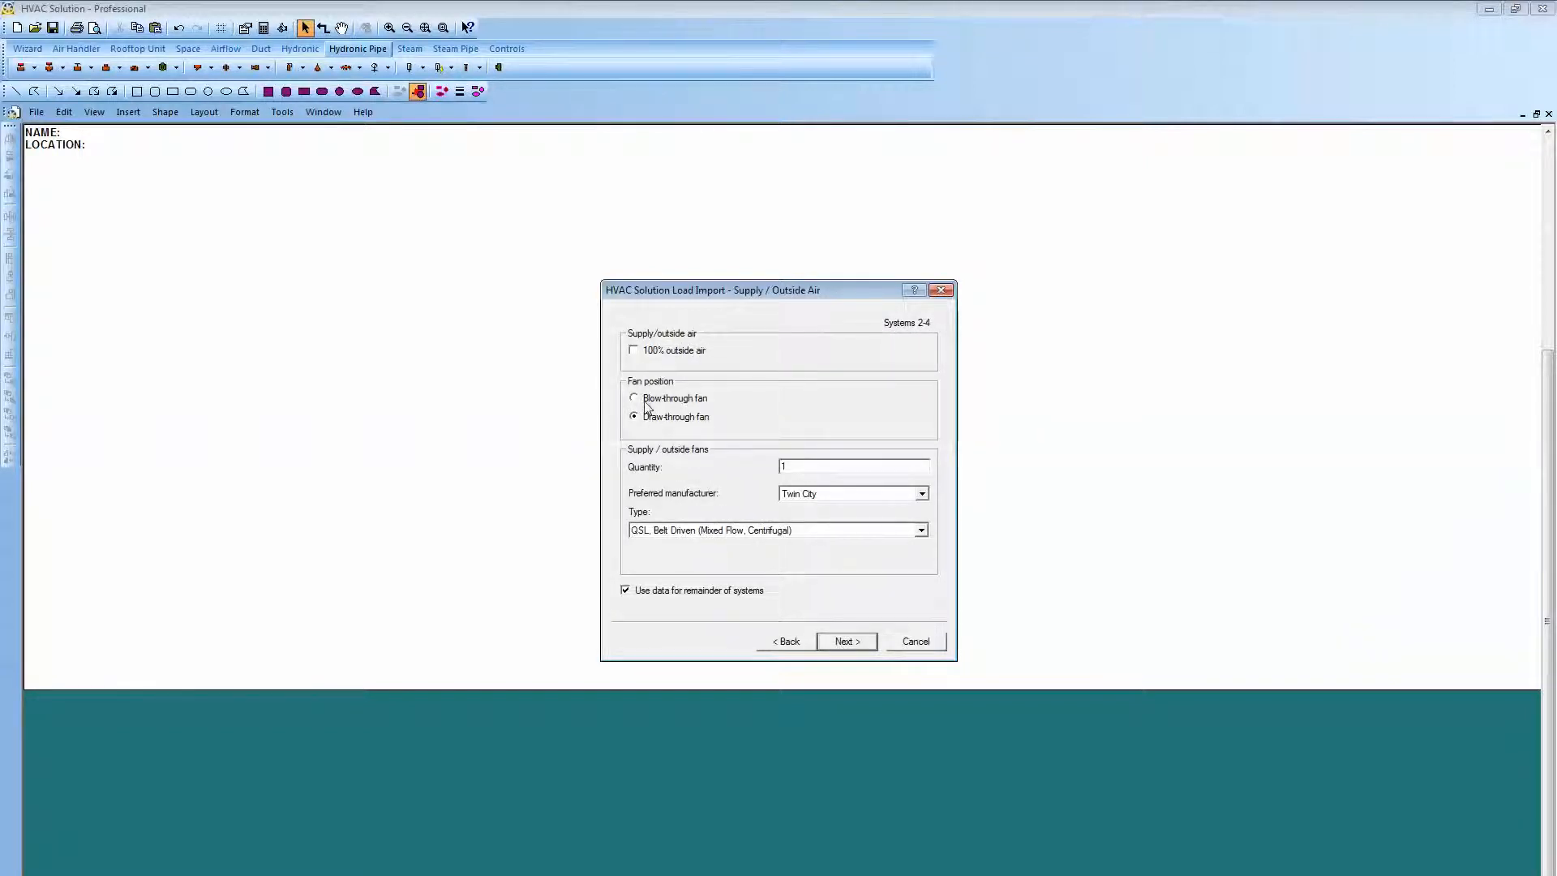
{"action": "left_click", "coordinate": [840, 643]}
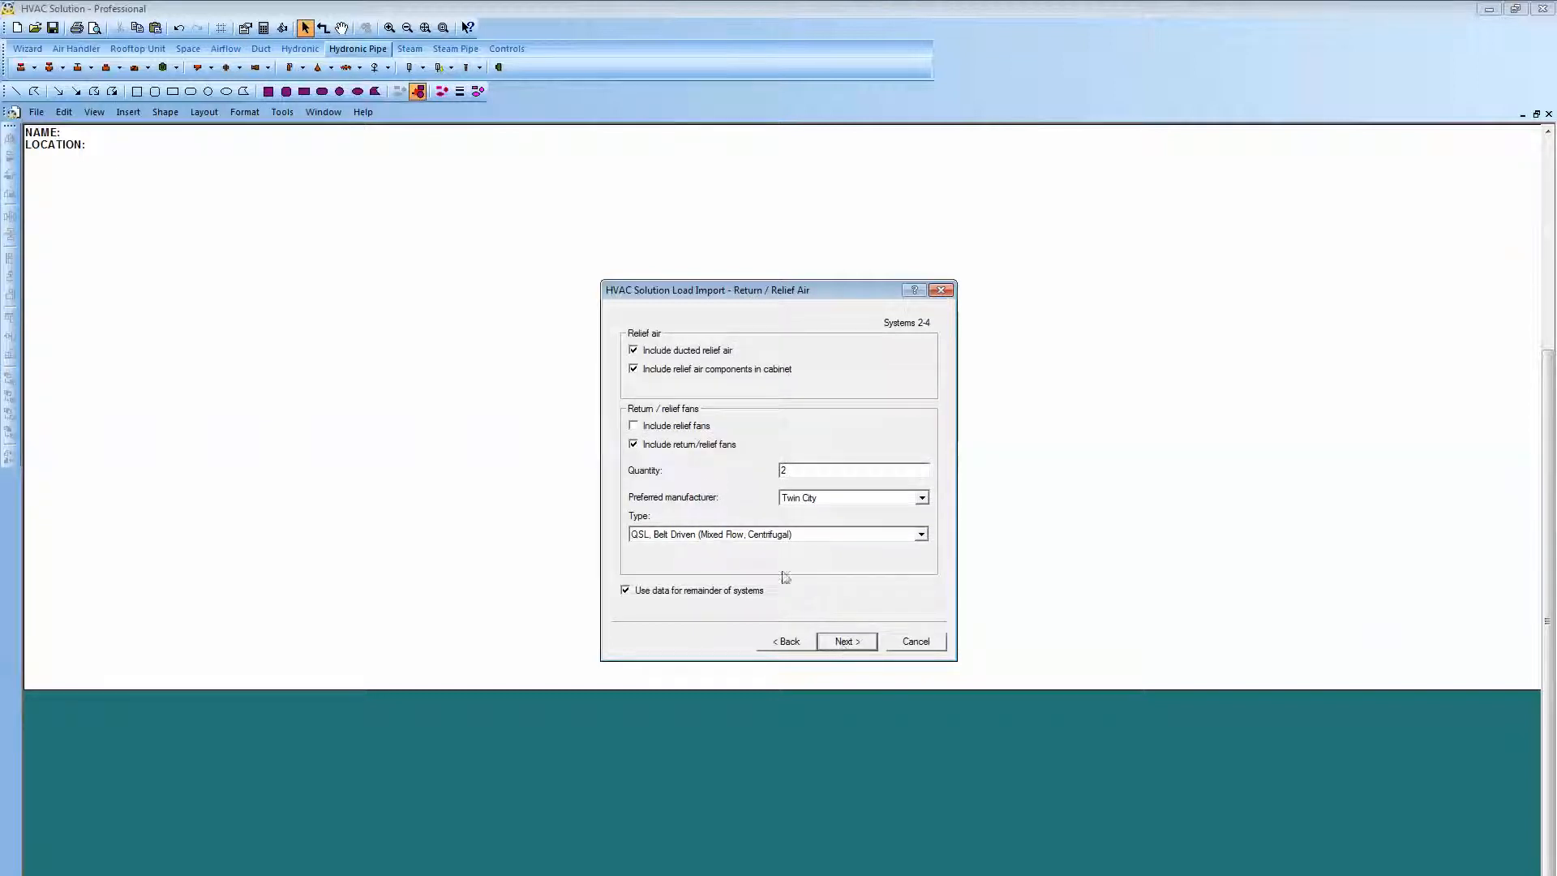
Exclude ducted relief air from systems 2-4 and include an Angle final filter with 90% efficiency.
{"action": "left_click", "coordinate": [634, 352]}
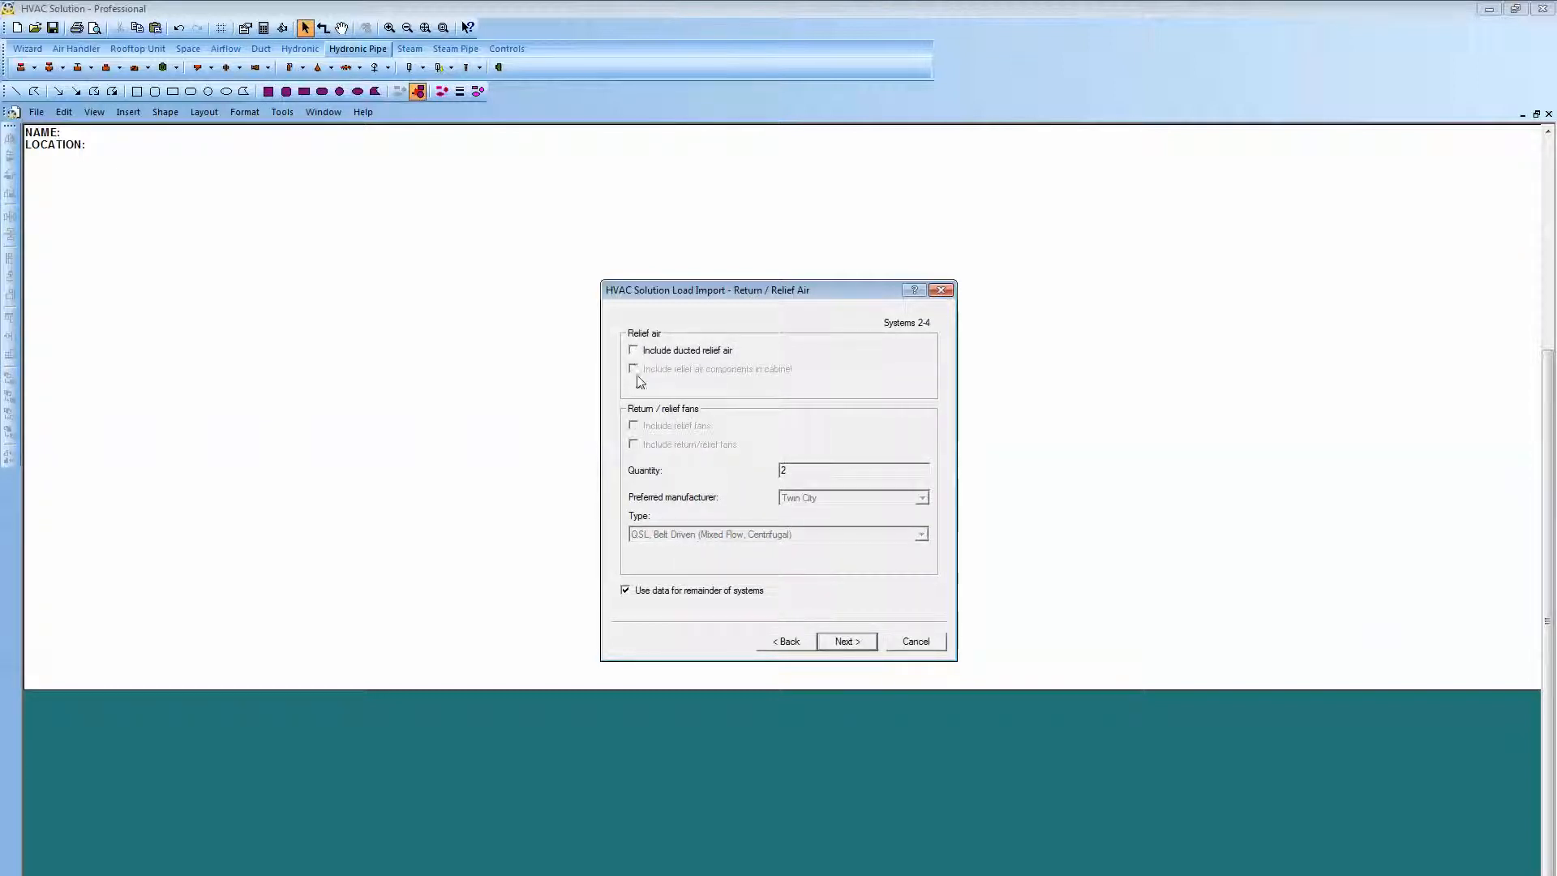
{"action": "left_click", "coordinate": [844, 643]}
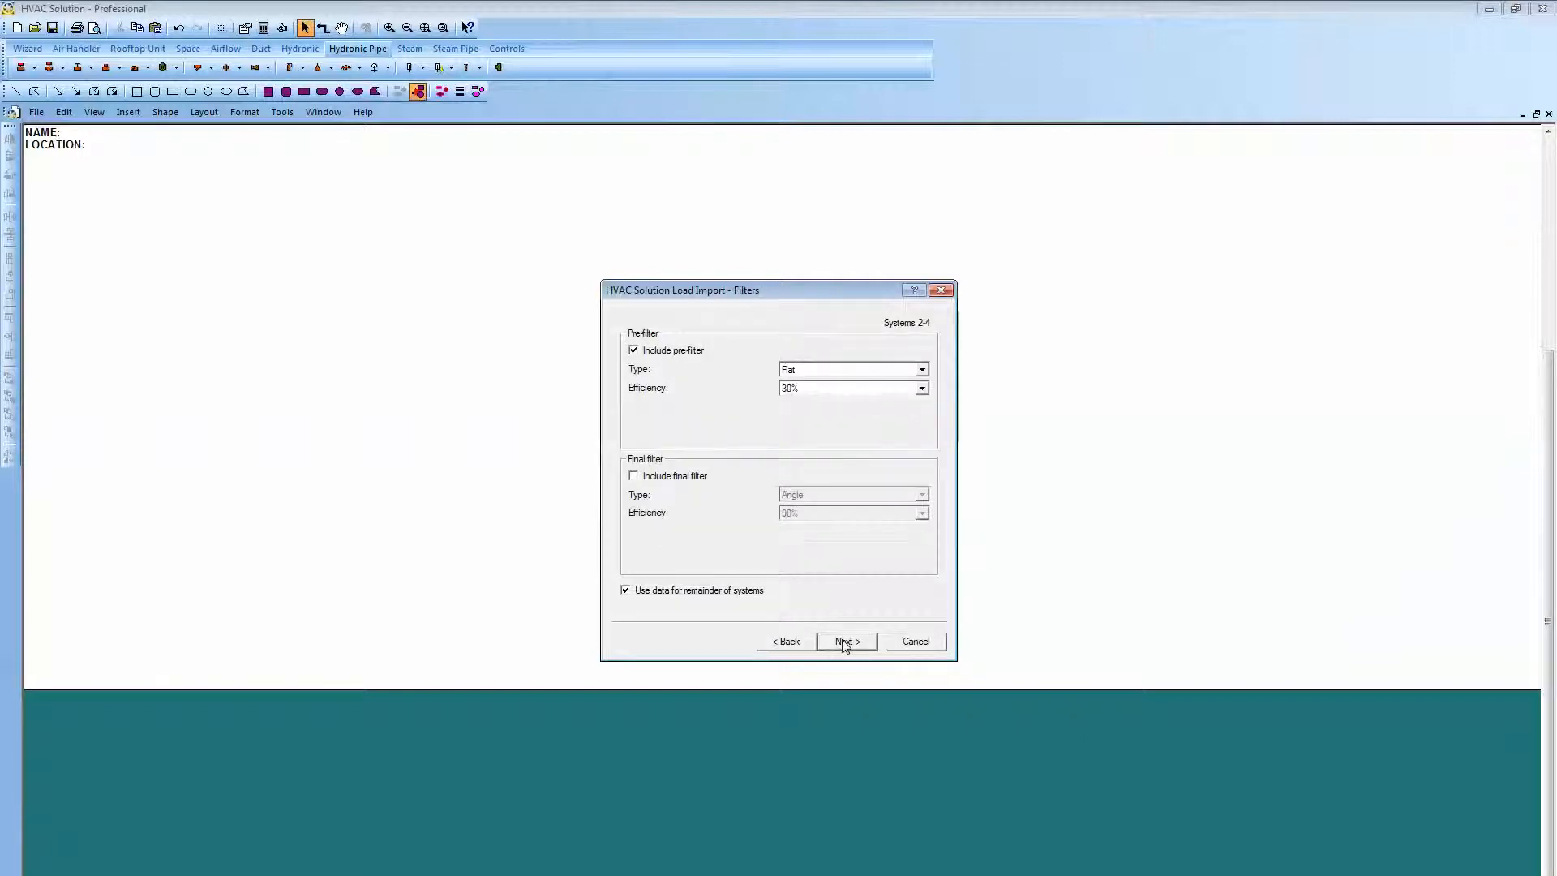
{"action": "left_click", "coordinate": [633, 476]}
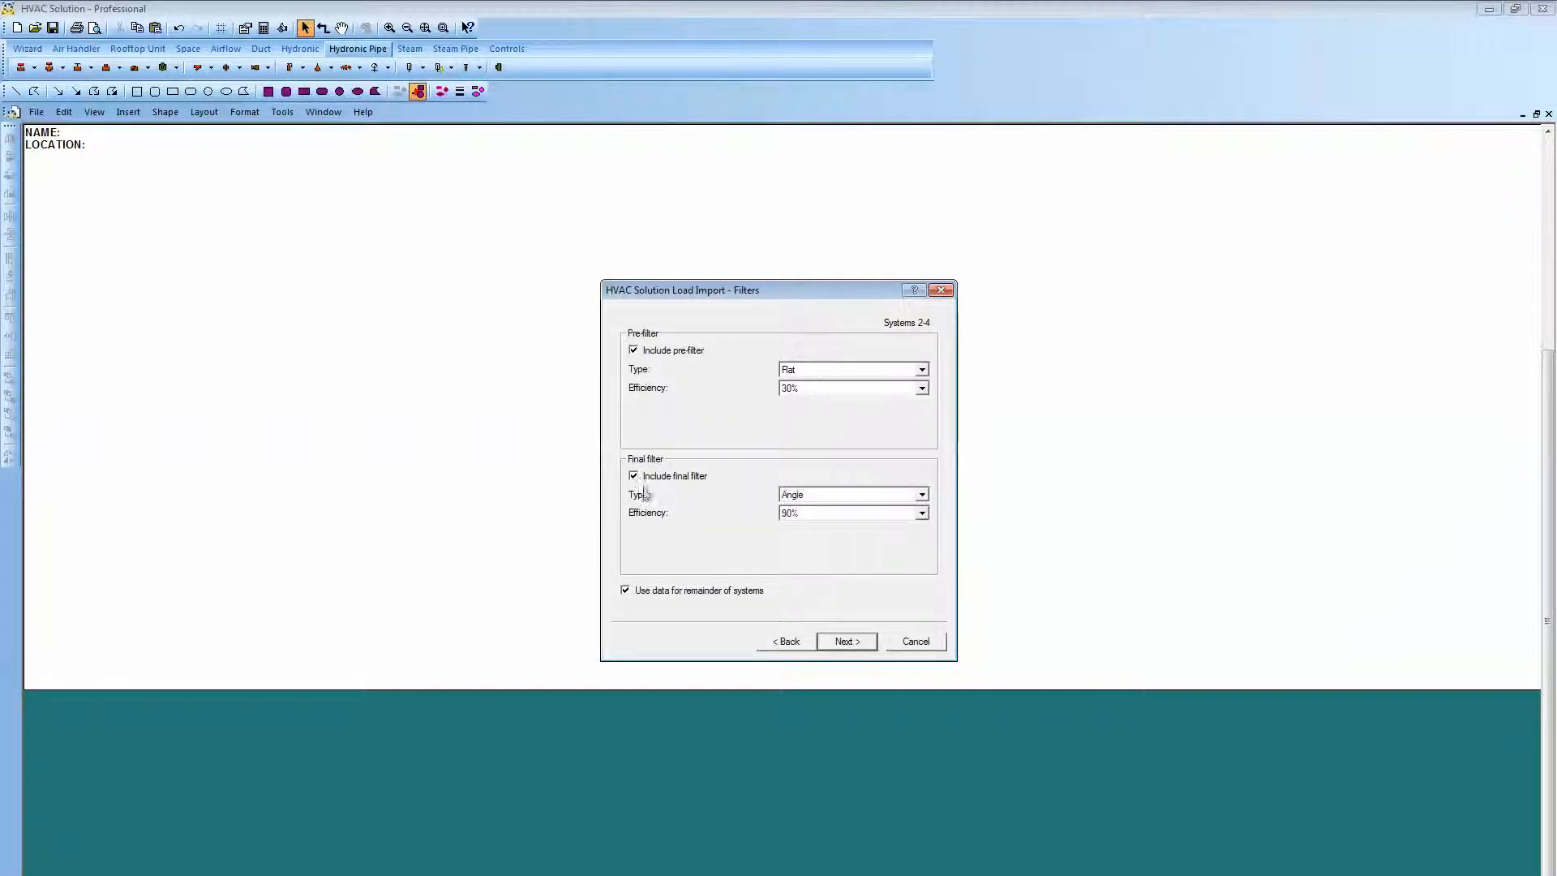
{"action": "left_click", "coordinate": [852, 643]}
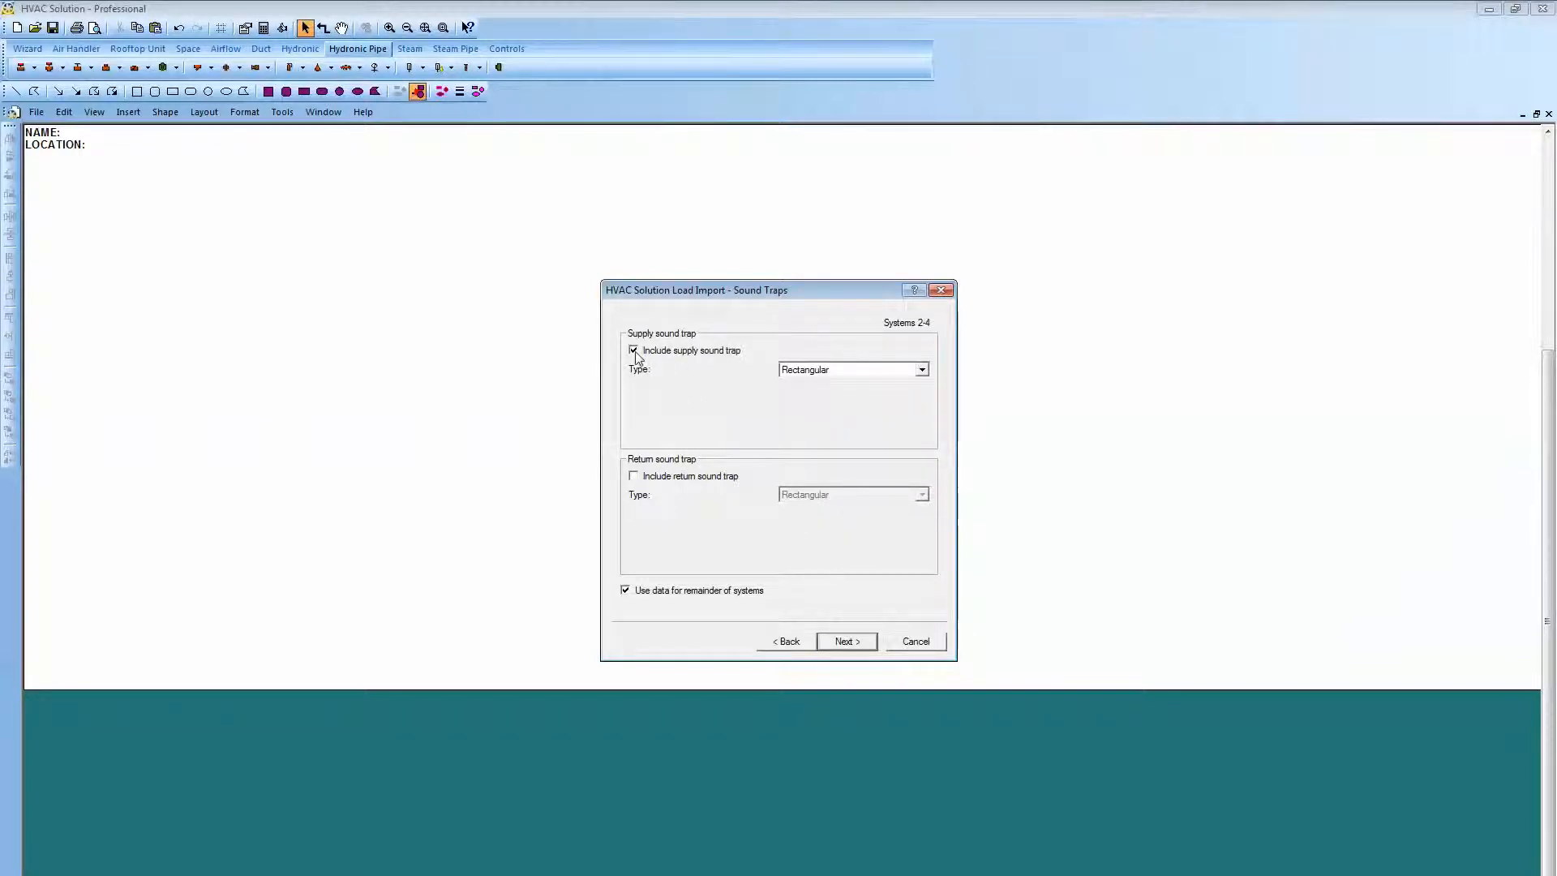
Exclude the supply sound trap from systems 2-4 and accept Hydronic as the heating and cooling coil medium.
{"action": "left_click", "coordinate": [633, 351]}
{"action": "left_click", "coordinate": [843, 645]}
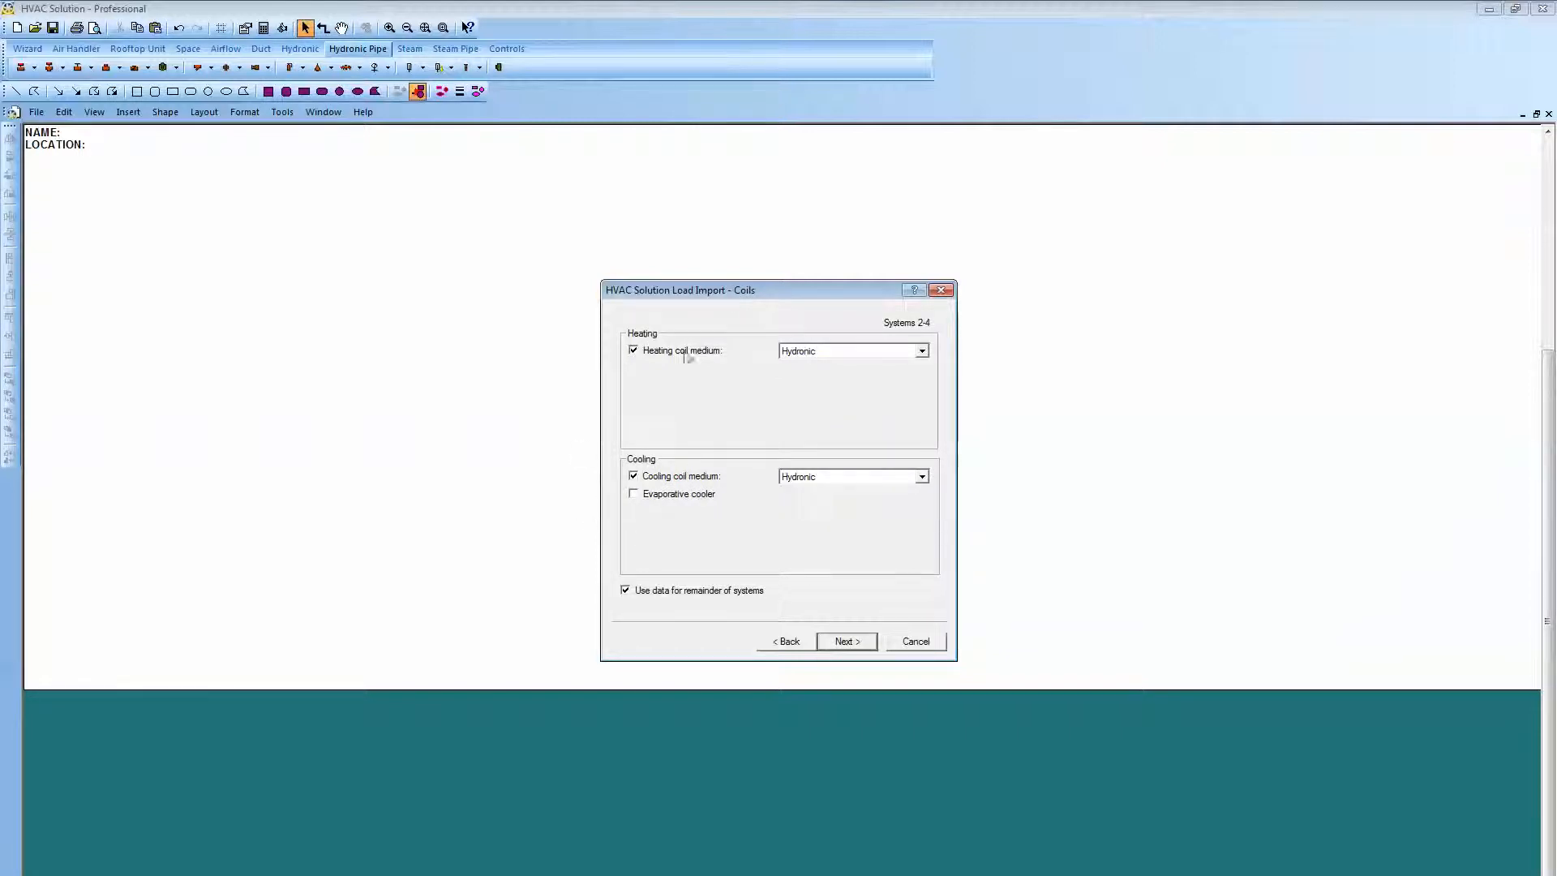
{"action": "left_click", "coordinate": [845, 645]}
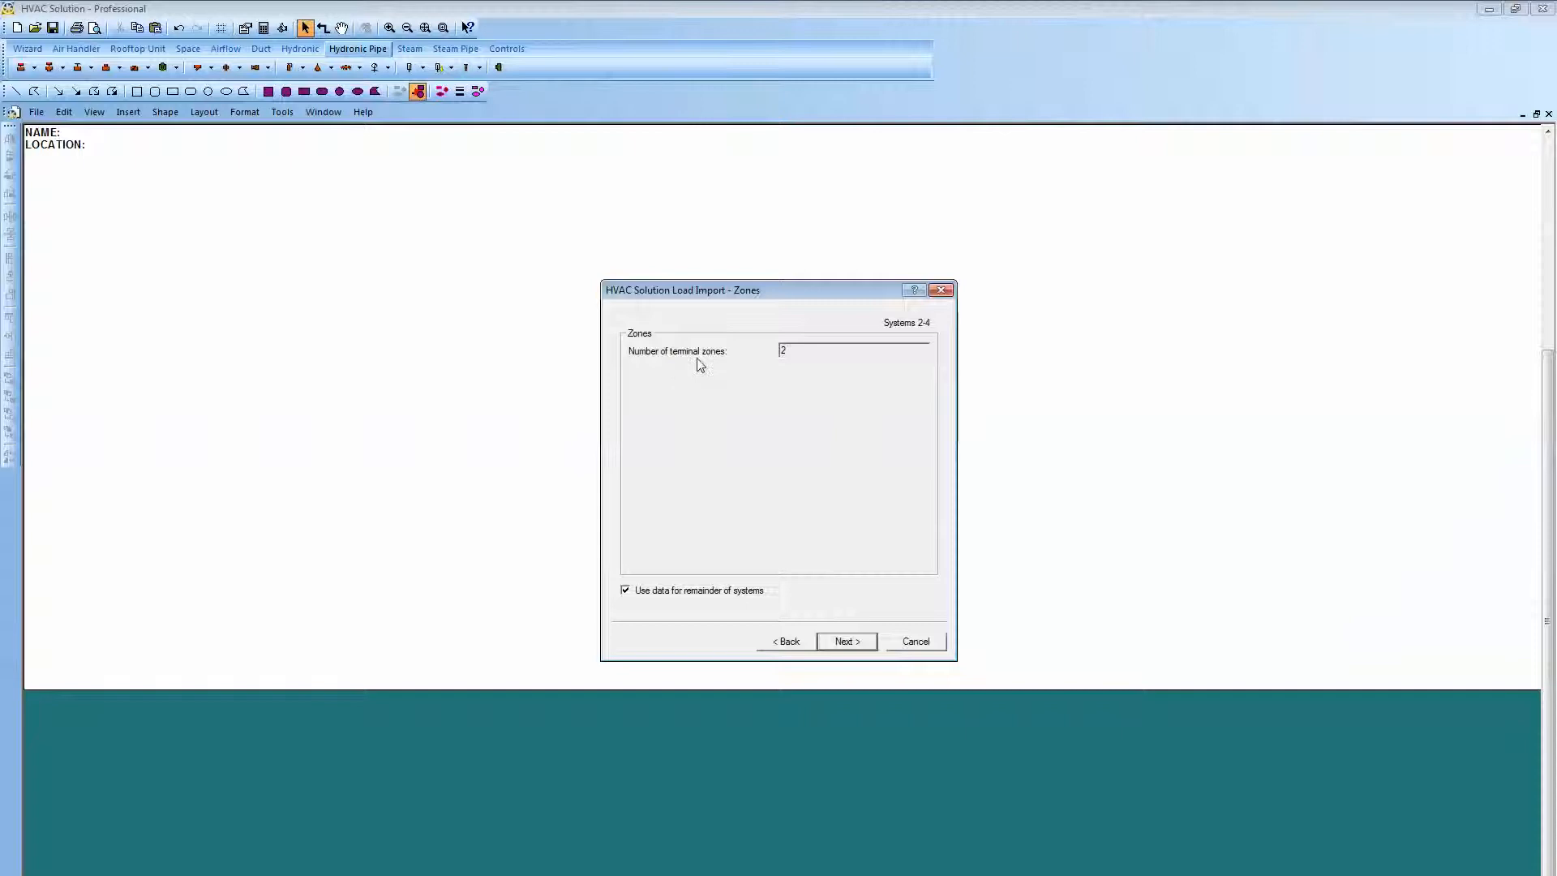
Accept the imported zone count for systems 2-4 and zone W1-R3 S's space, ventilation and exhaust data.
{"action": "left_click", "coordinate": [850, 644]}
{"action": "left_click", "coordinate": [852, 645]}
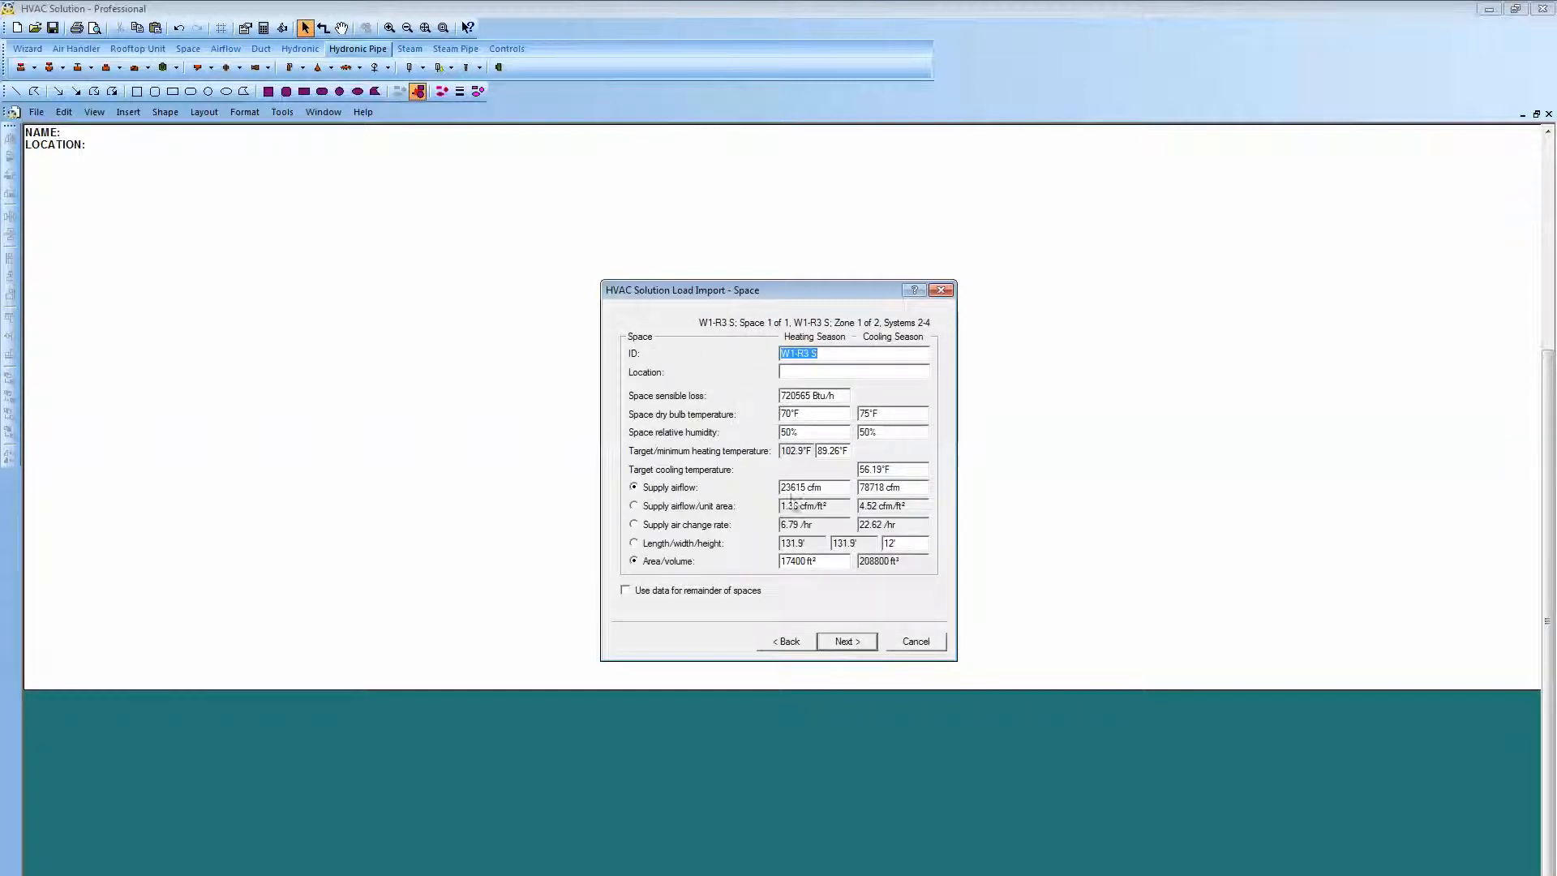
{"action": "left_click", "coordinate": [846, 641]}
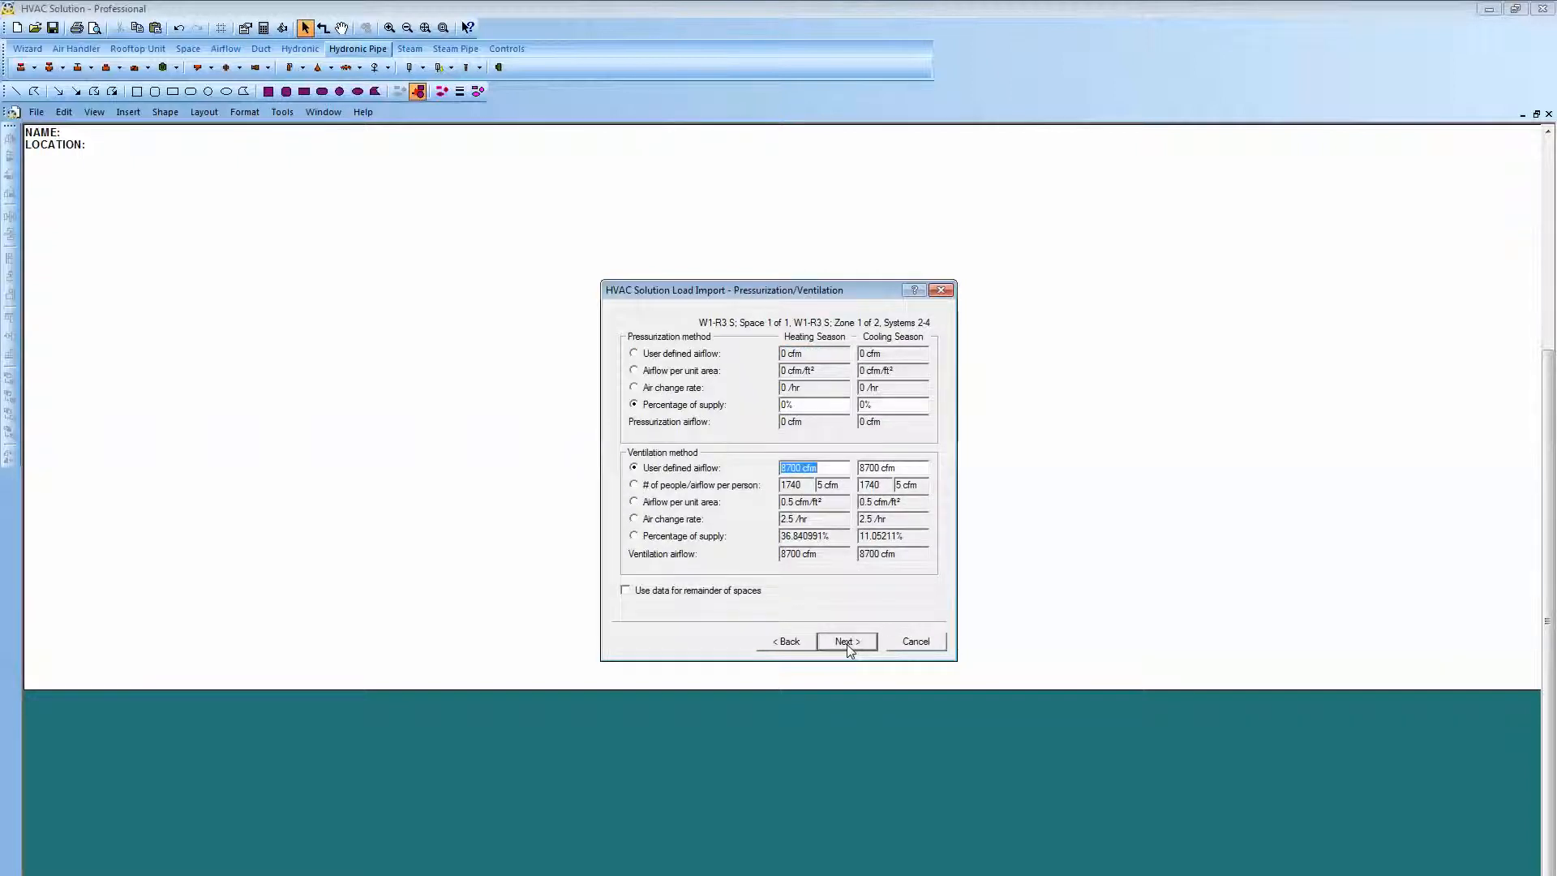
{"action": "left_click", "coordinate": [847, 644]}
{"action": "left_click", "coordinate": [847, 644]}
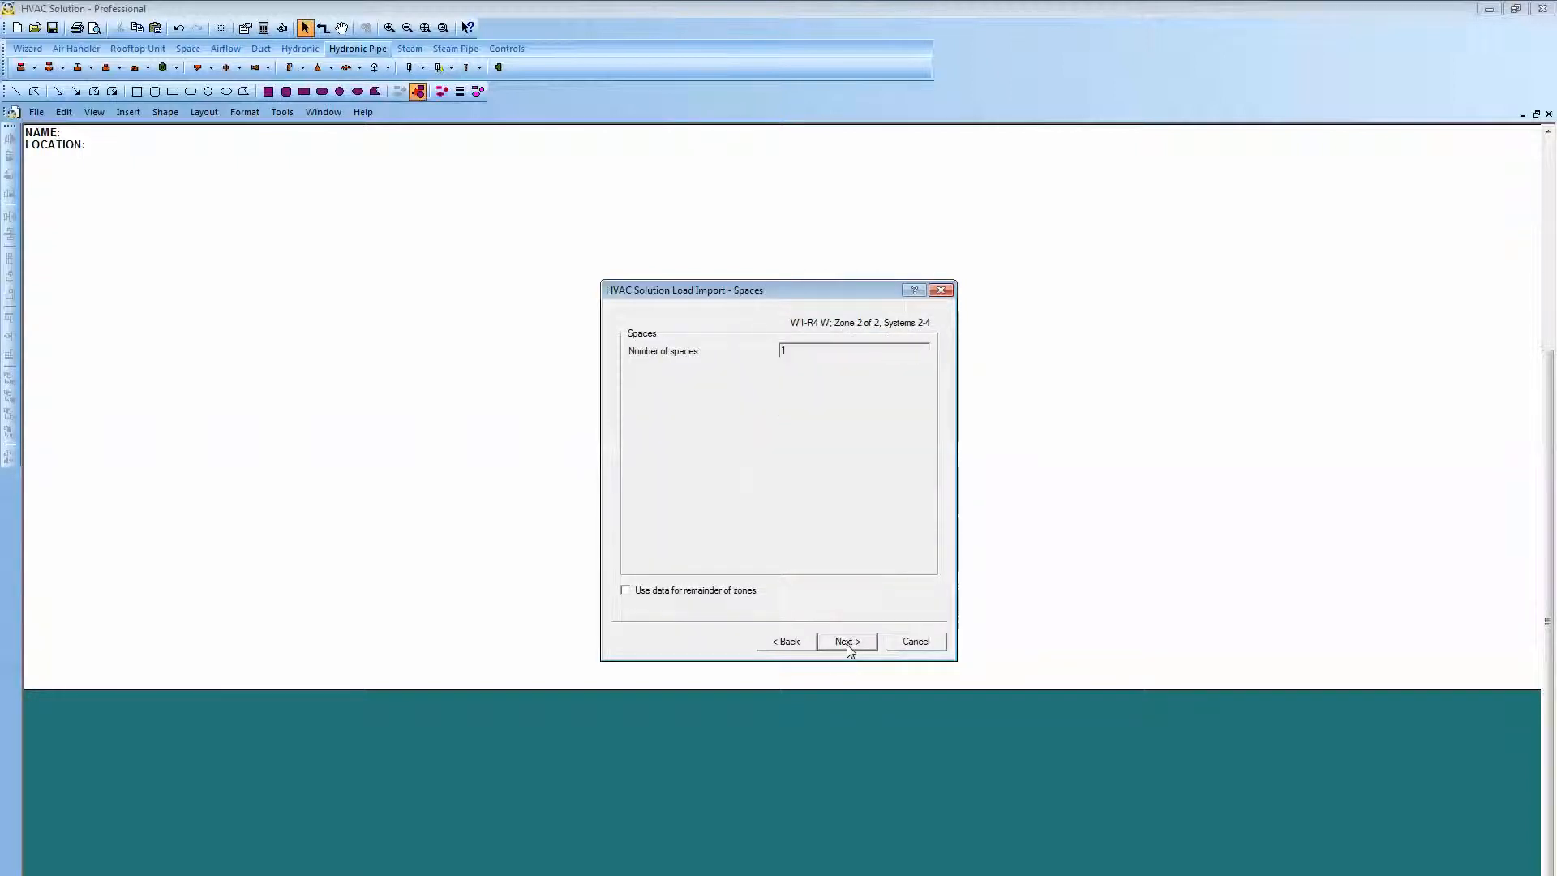
Accept the imported space, ventilation and exhaust data for zone W1-R4 W.
{"action": "left_click", "coordinate": [847, 644]}
{"action": "left_click", "coordinate": [849, 644]}
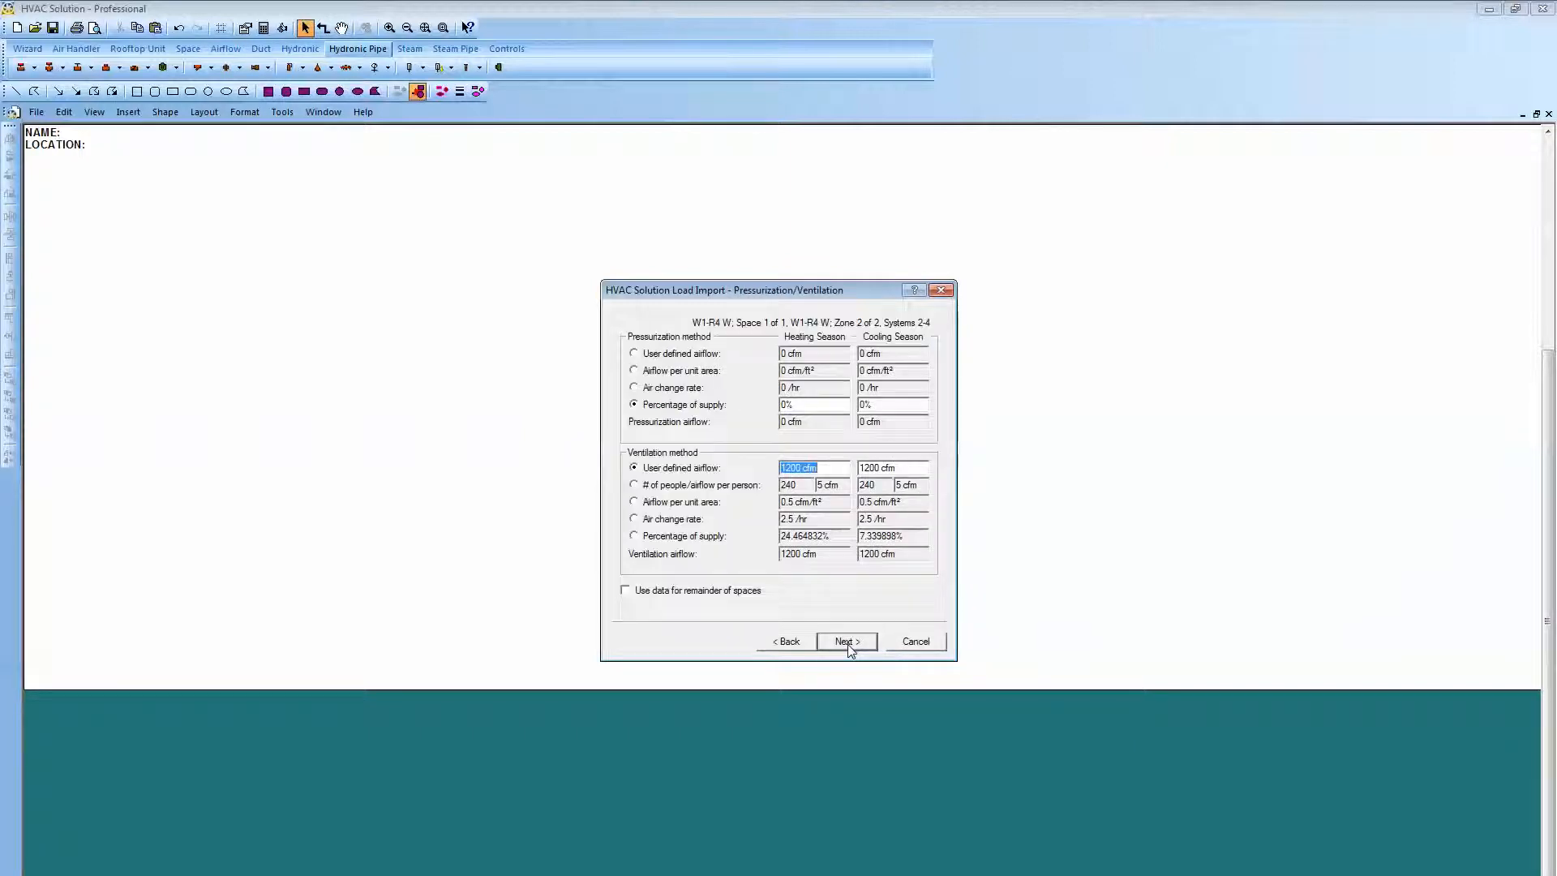
{"action": "left_click", "coordinate": [848, 644]}
{"action": "left_click", "coordinate": [848, 644]}
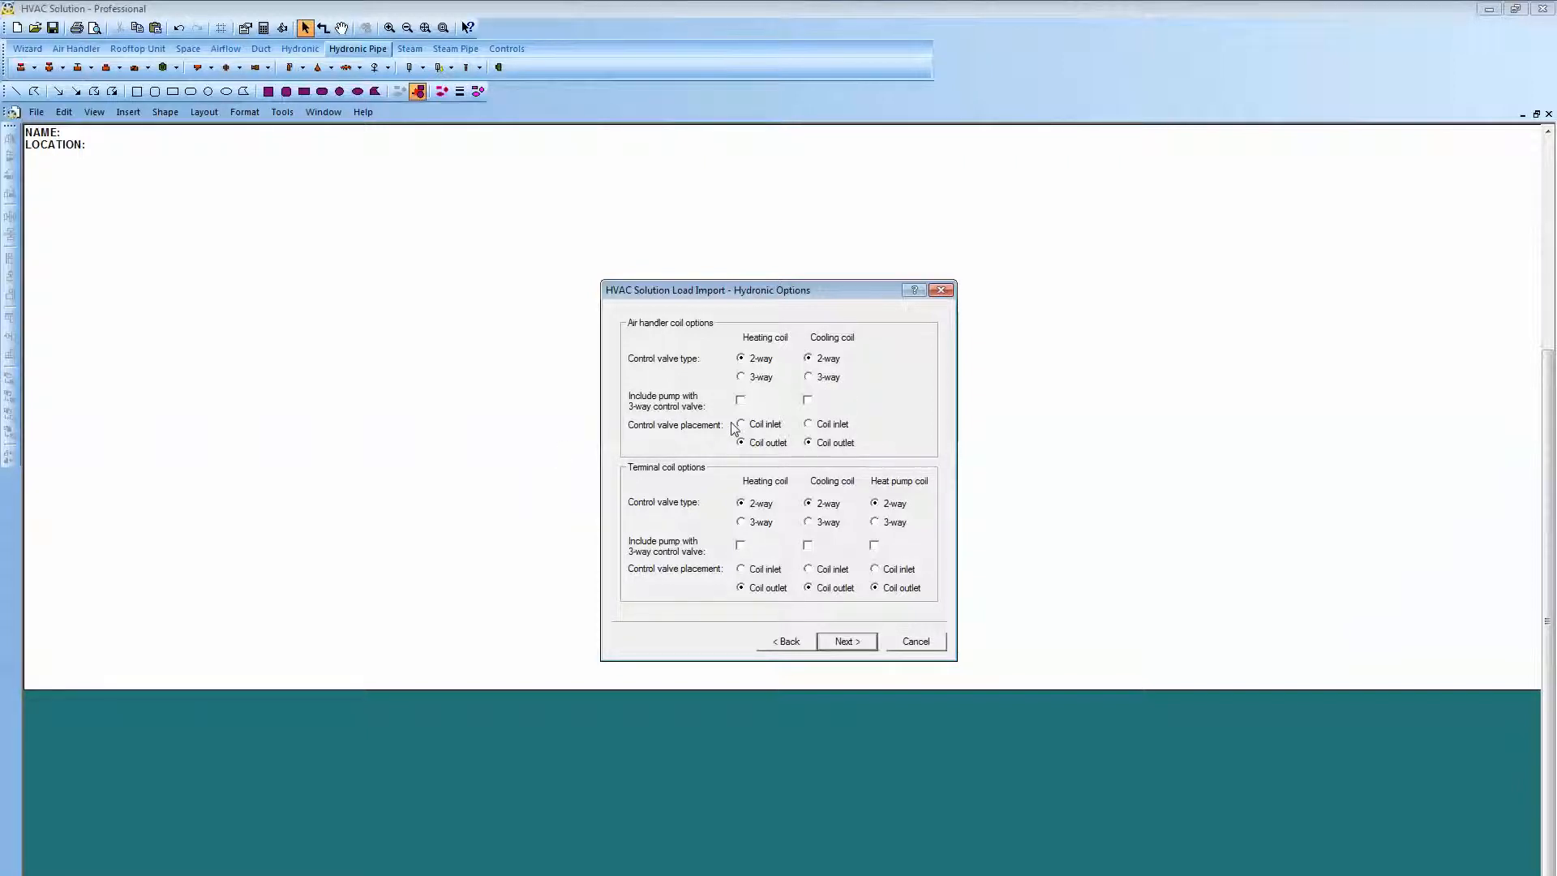
Accept 2-way control valves at the coil outlets and the default boiler and air-cooled chiller as heating and cooling sources.
{"action": "left_click", "coordinate": [846, 642]}
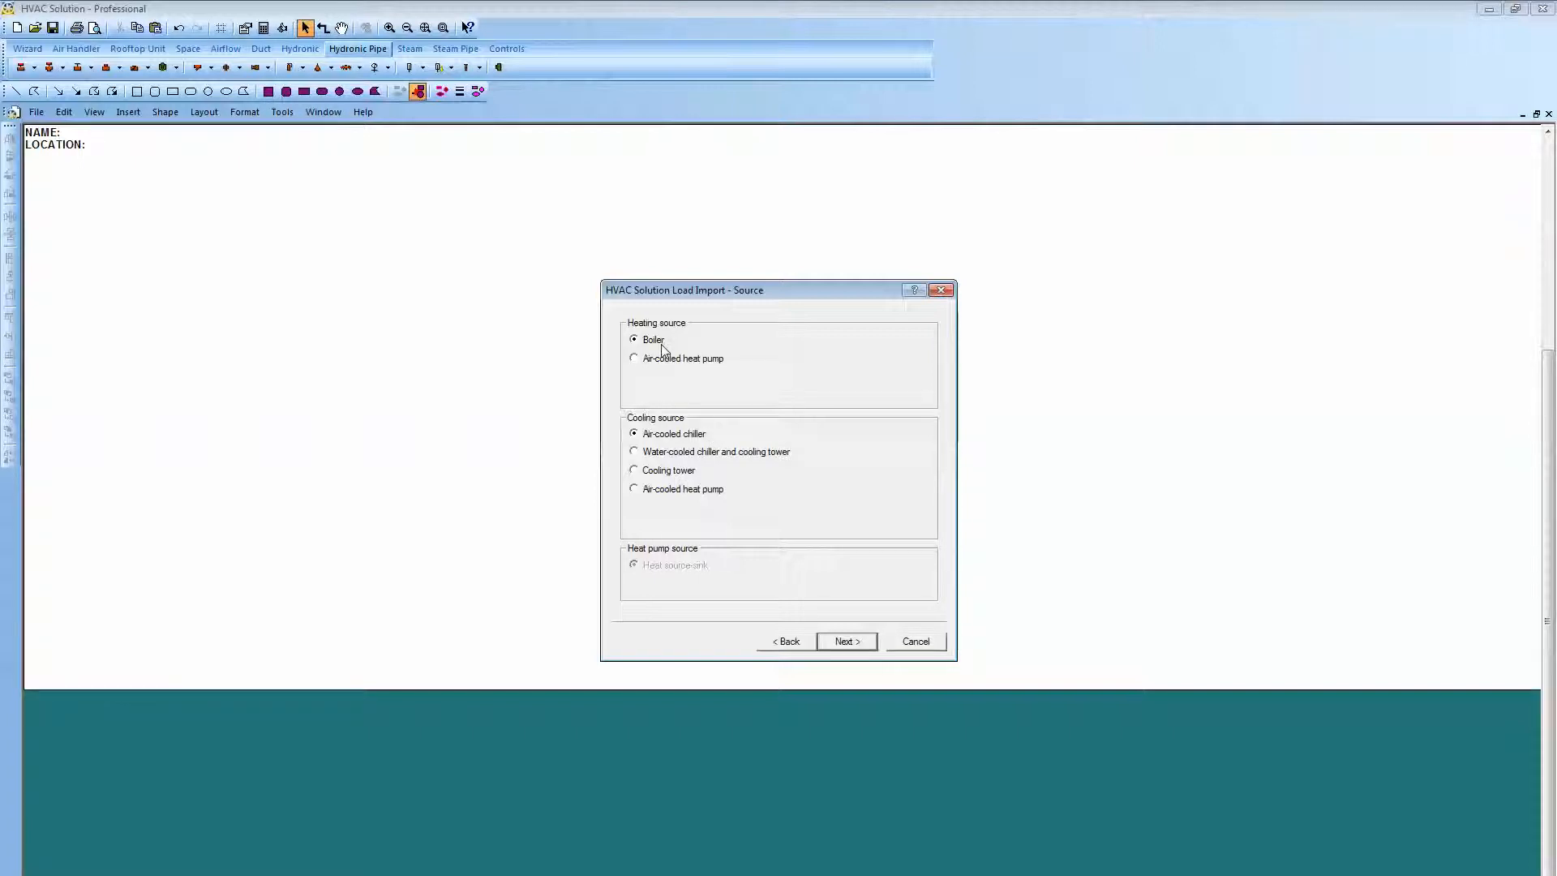
{"action": "left_click", "coordinate": [854, 648]}
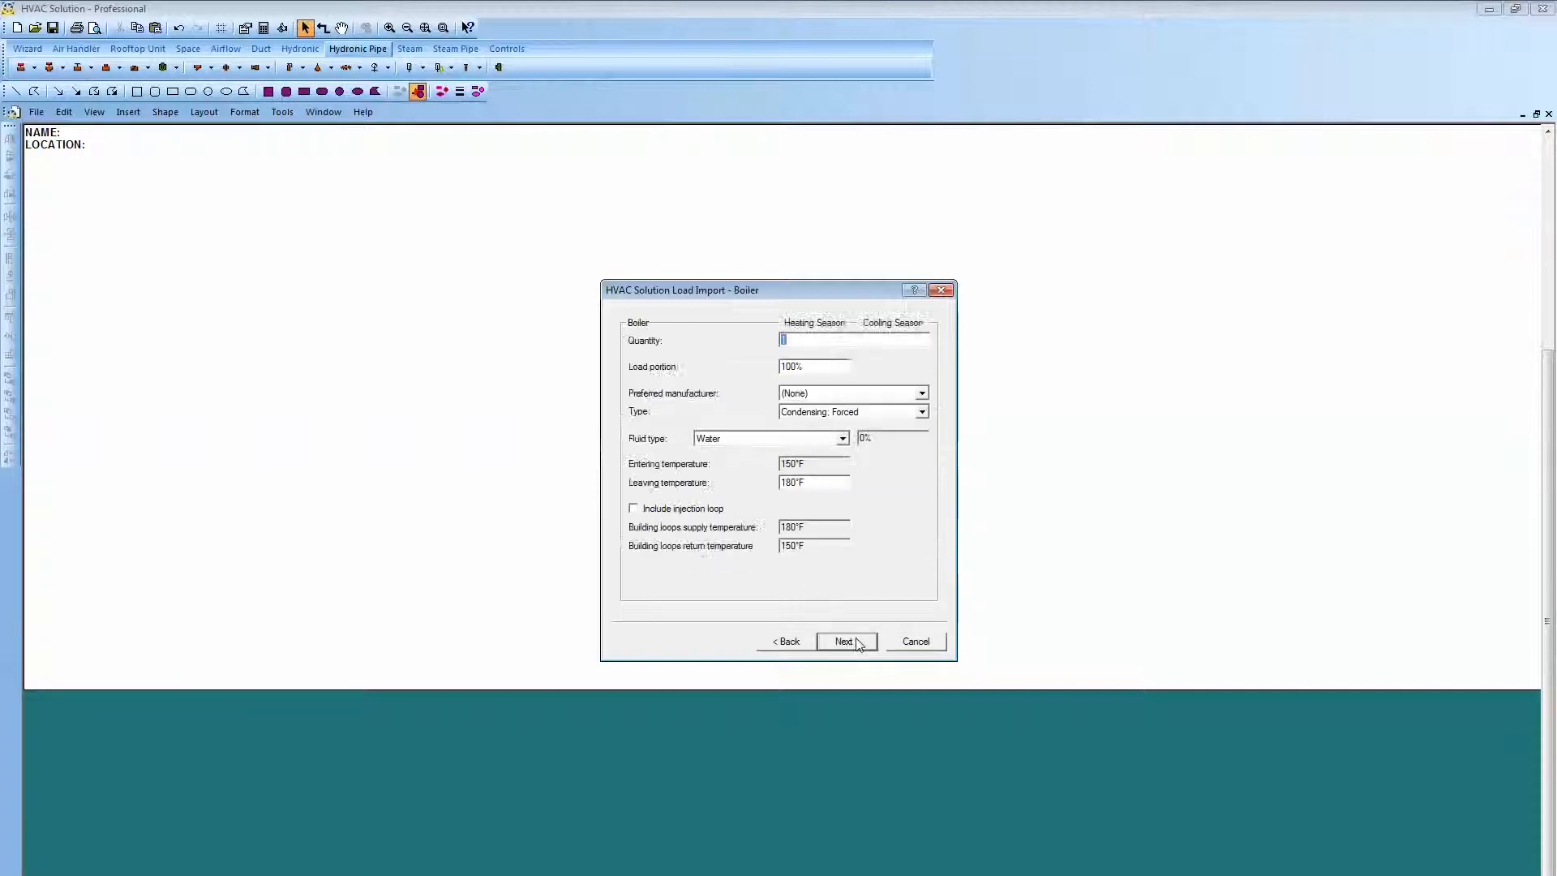
{"action": "left_click", "coordinate": [844, 648]}
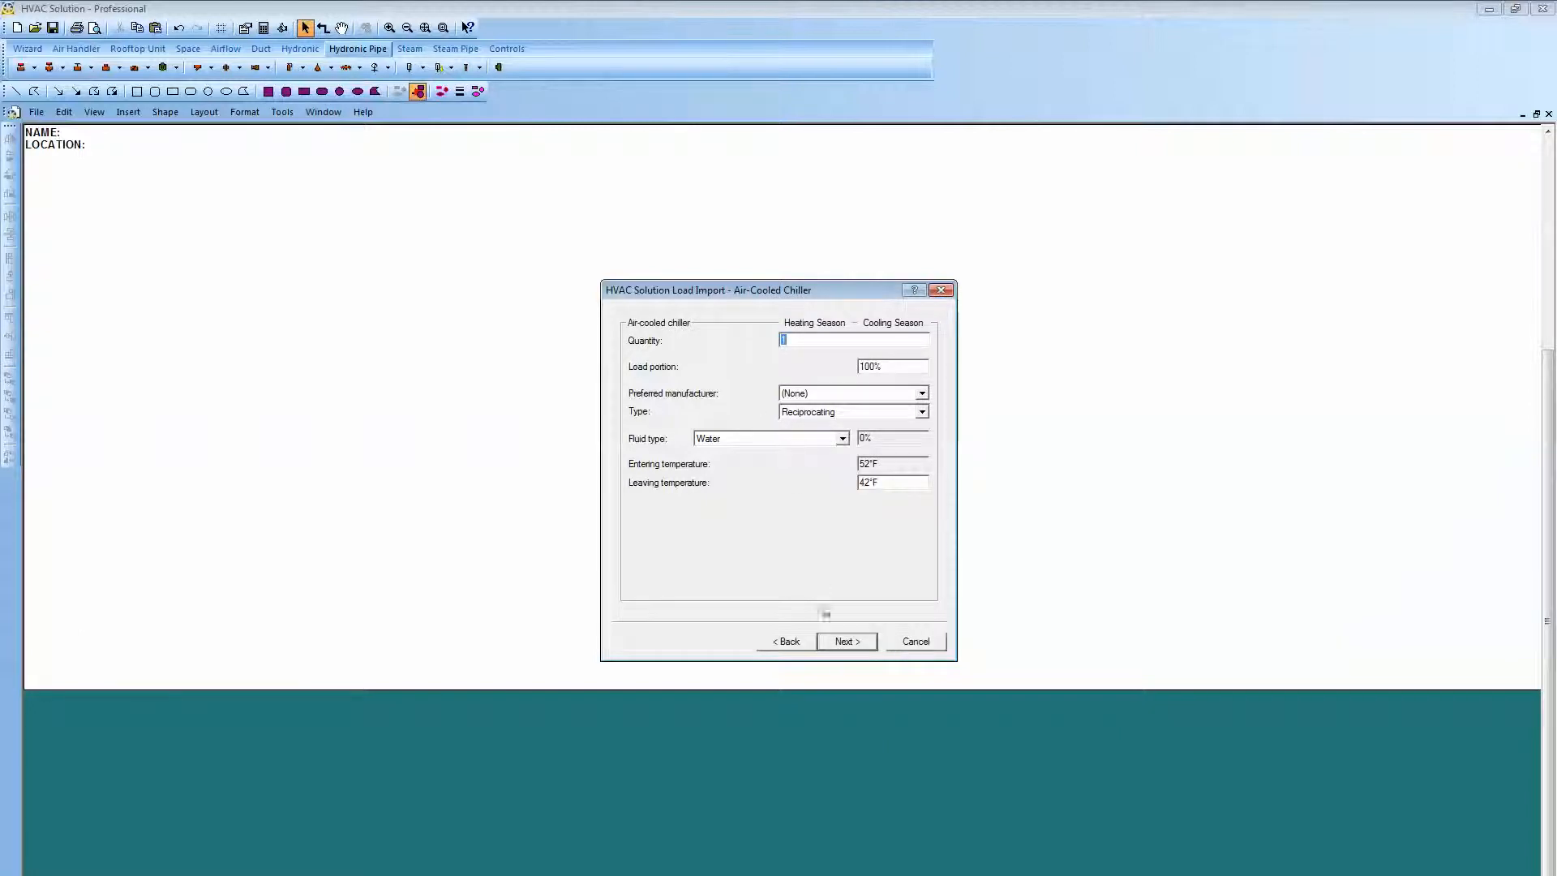
{"action": "left_click", "coordinate": [850, 643]}
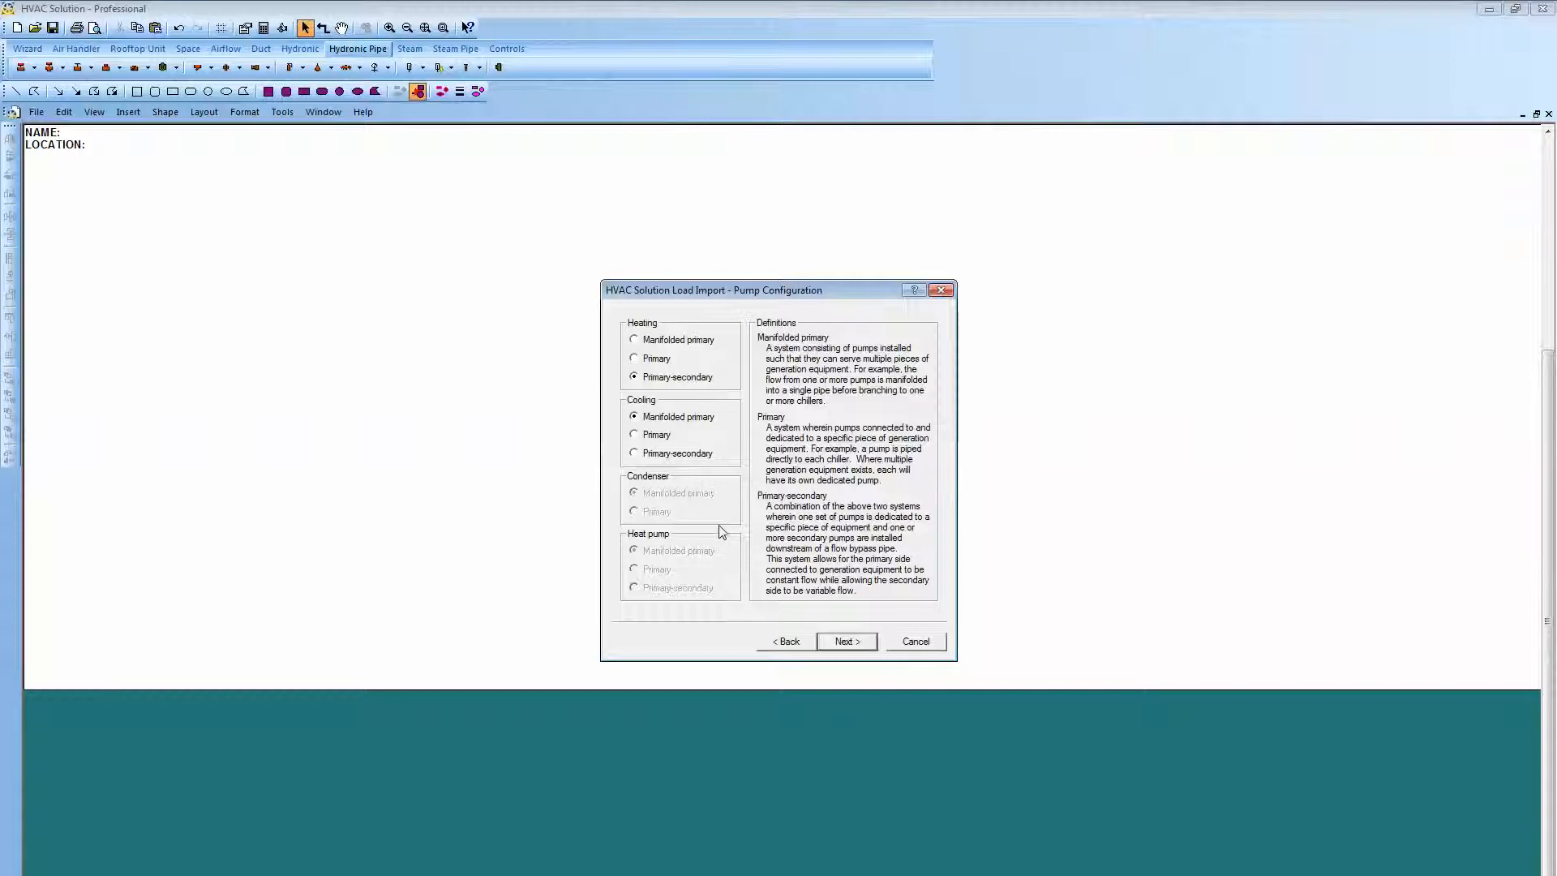
Accept primary-secondary heating and manifolded primary cooling pumps, and finish the import with the default expansion tanks and air separators.
{"action": "left_click", "coordinate": [831, 642]}
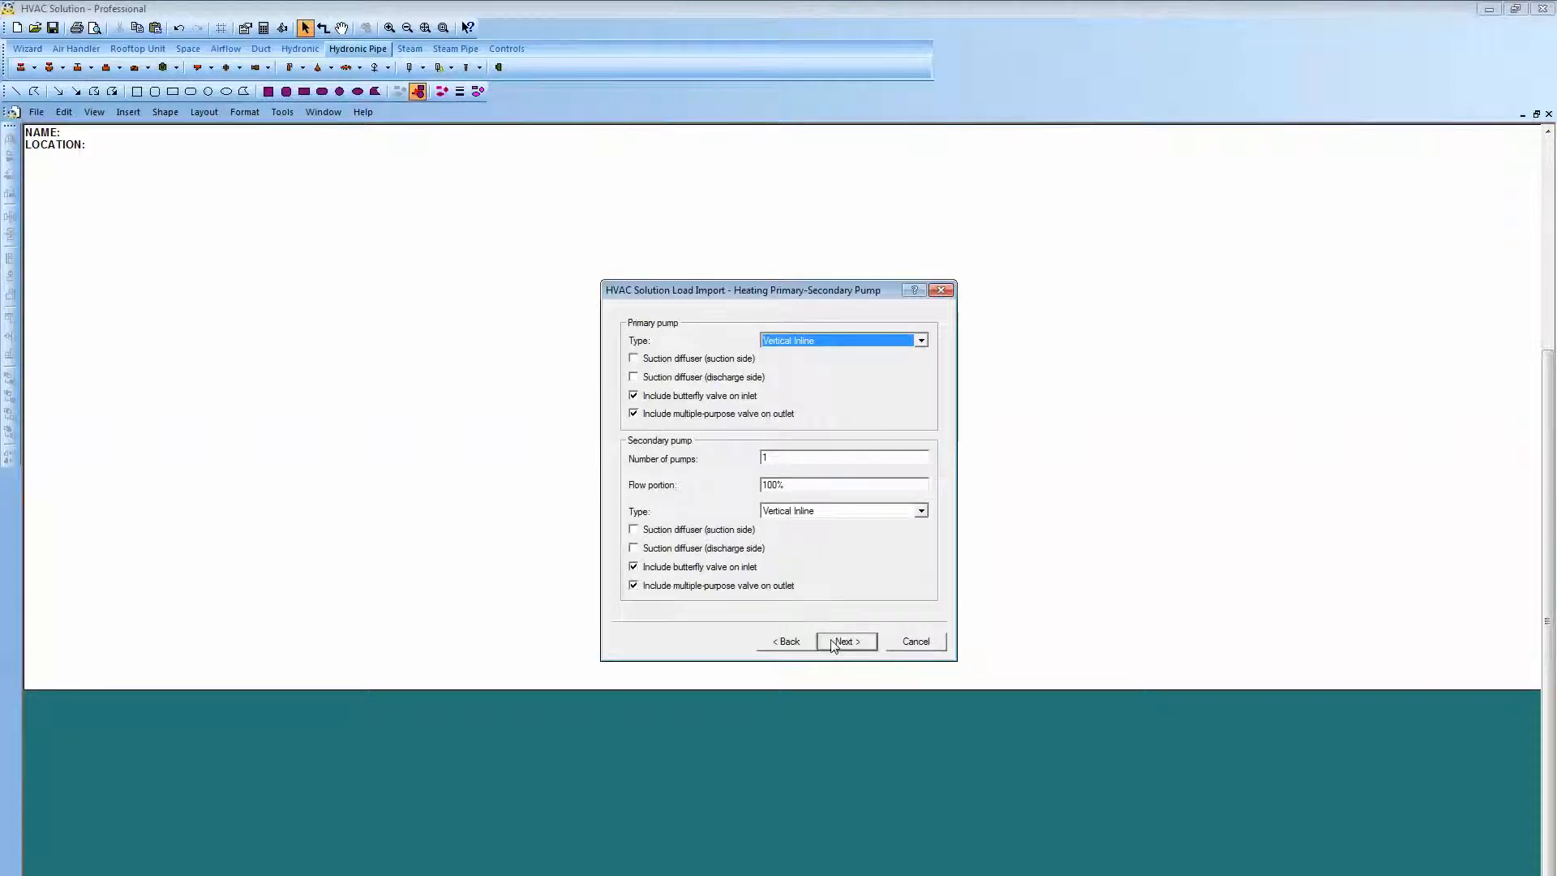
{"action": "left_click", "coordinate": [832, 642]}
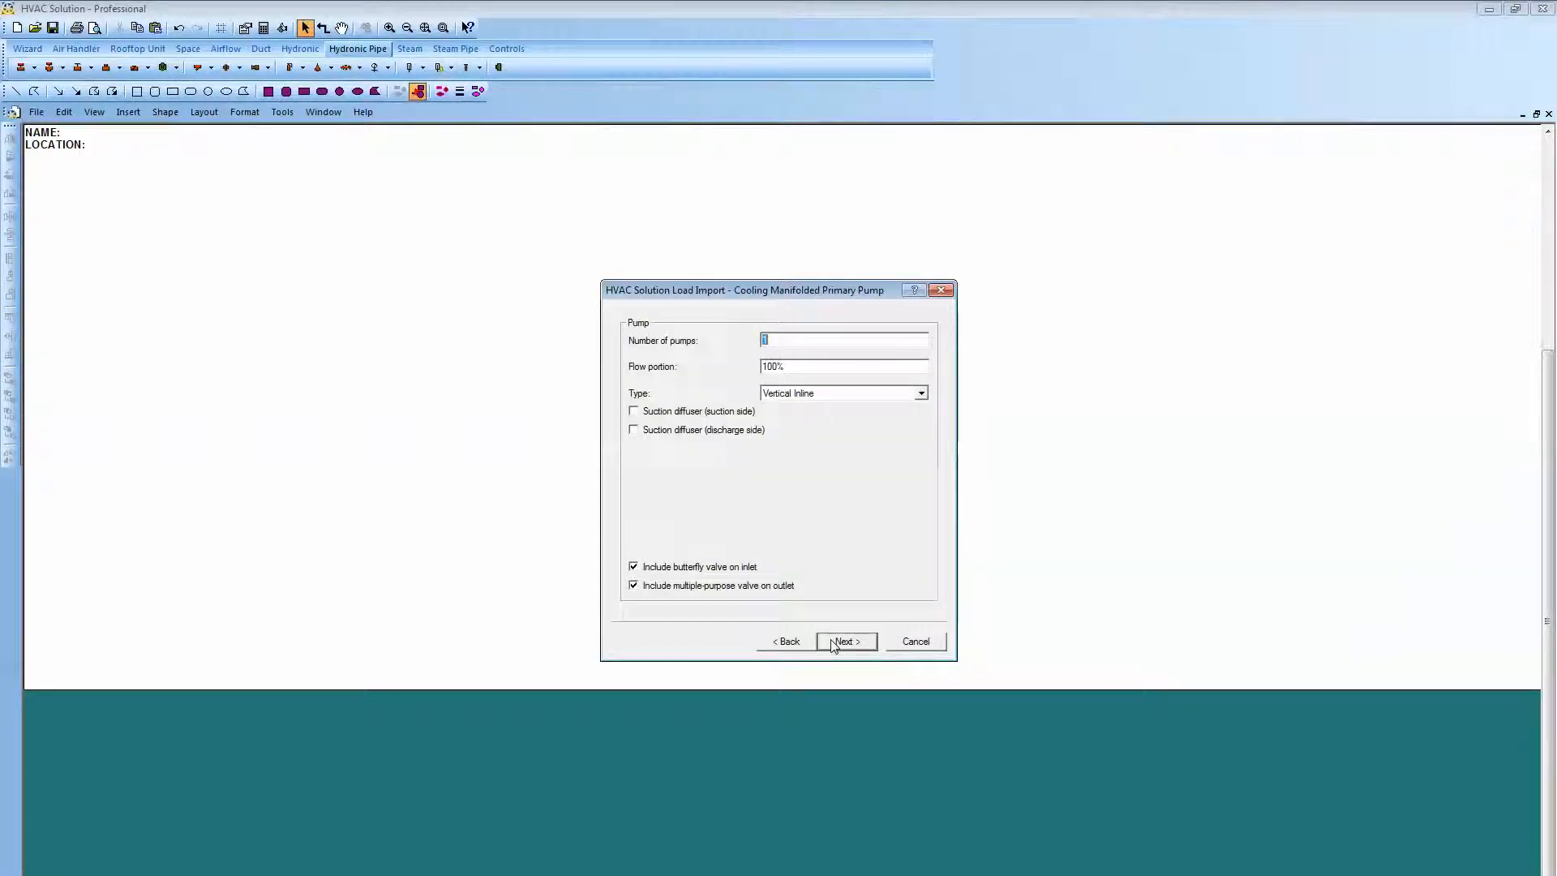
{"action": "left_click", "coordinate": [832, 643]}
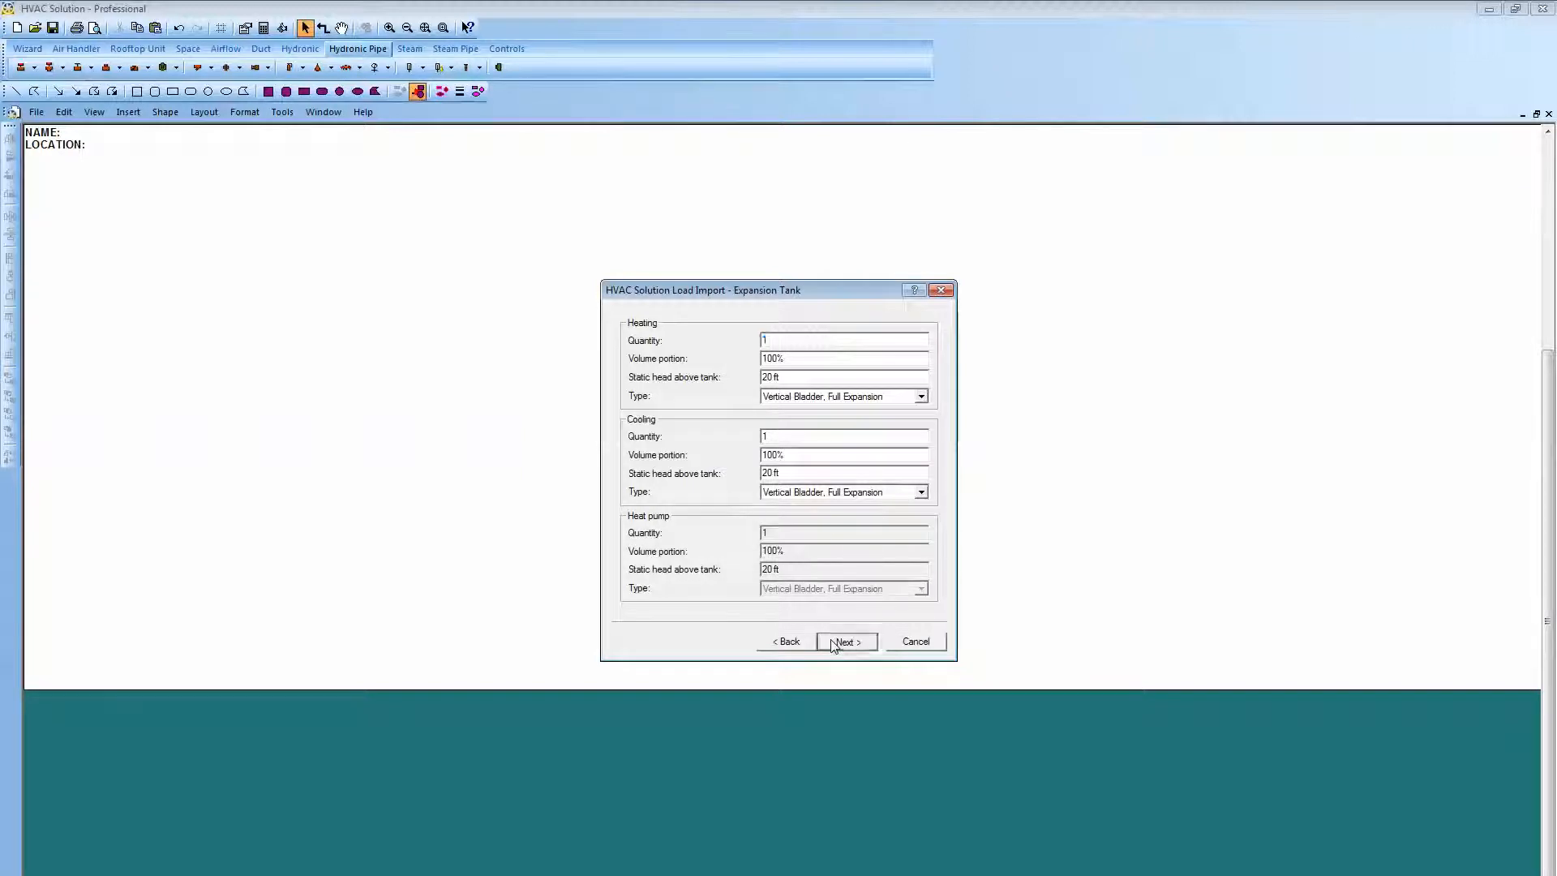
{"action": "left_click", "coordinate": [832, 642]}
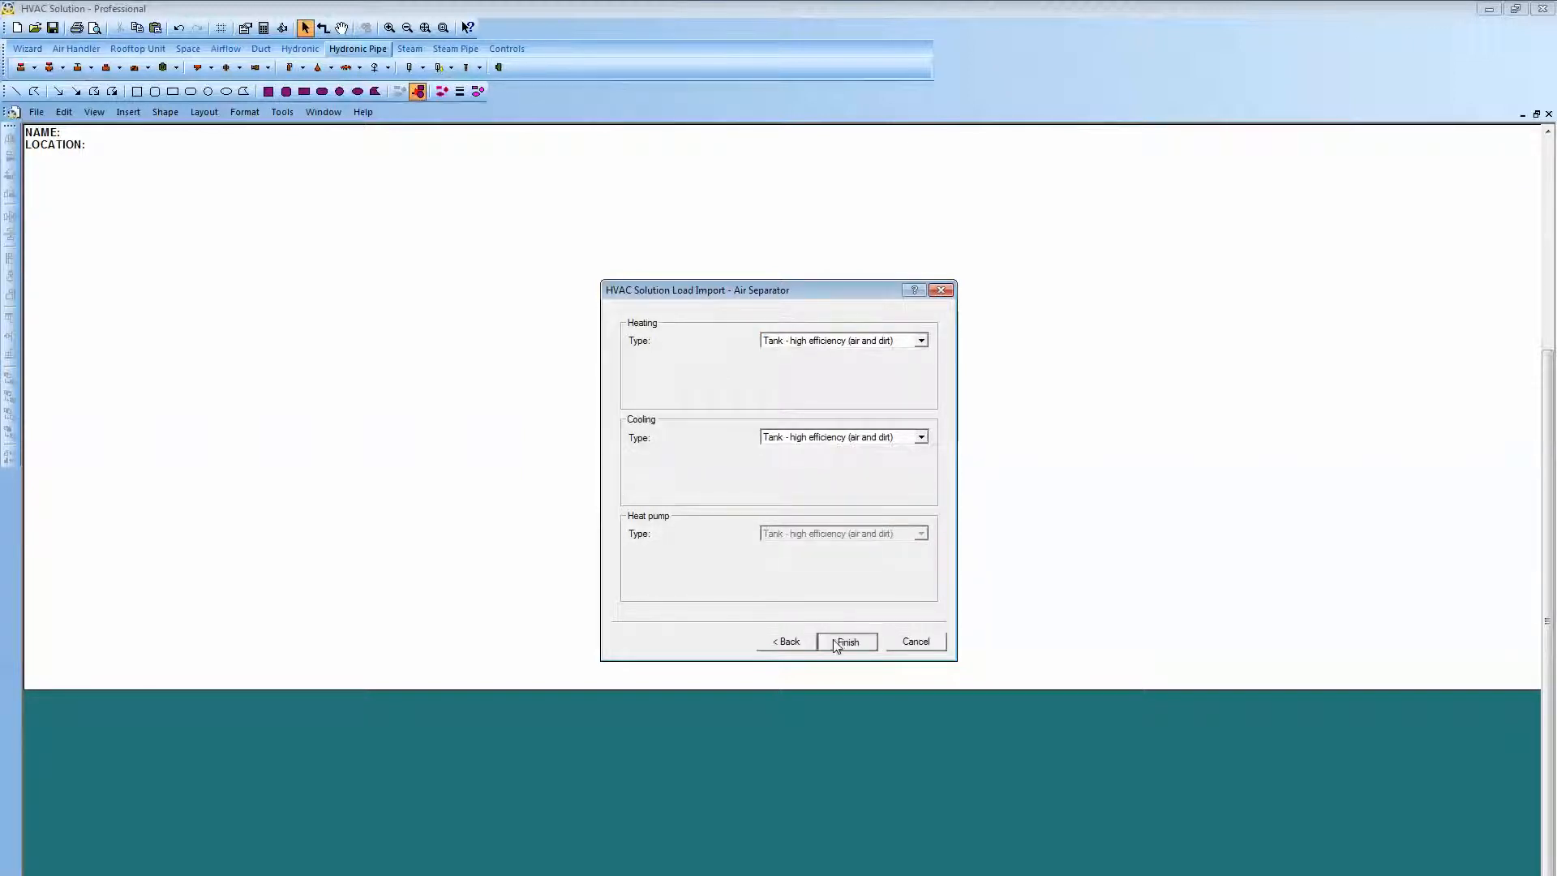
{"action": "left_click", "coordinate": [839, 642]}
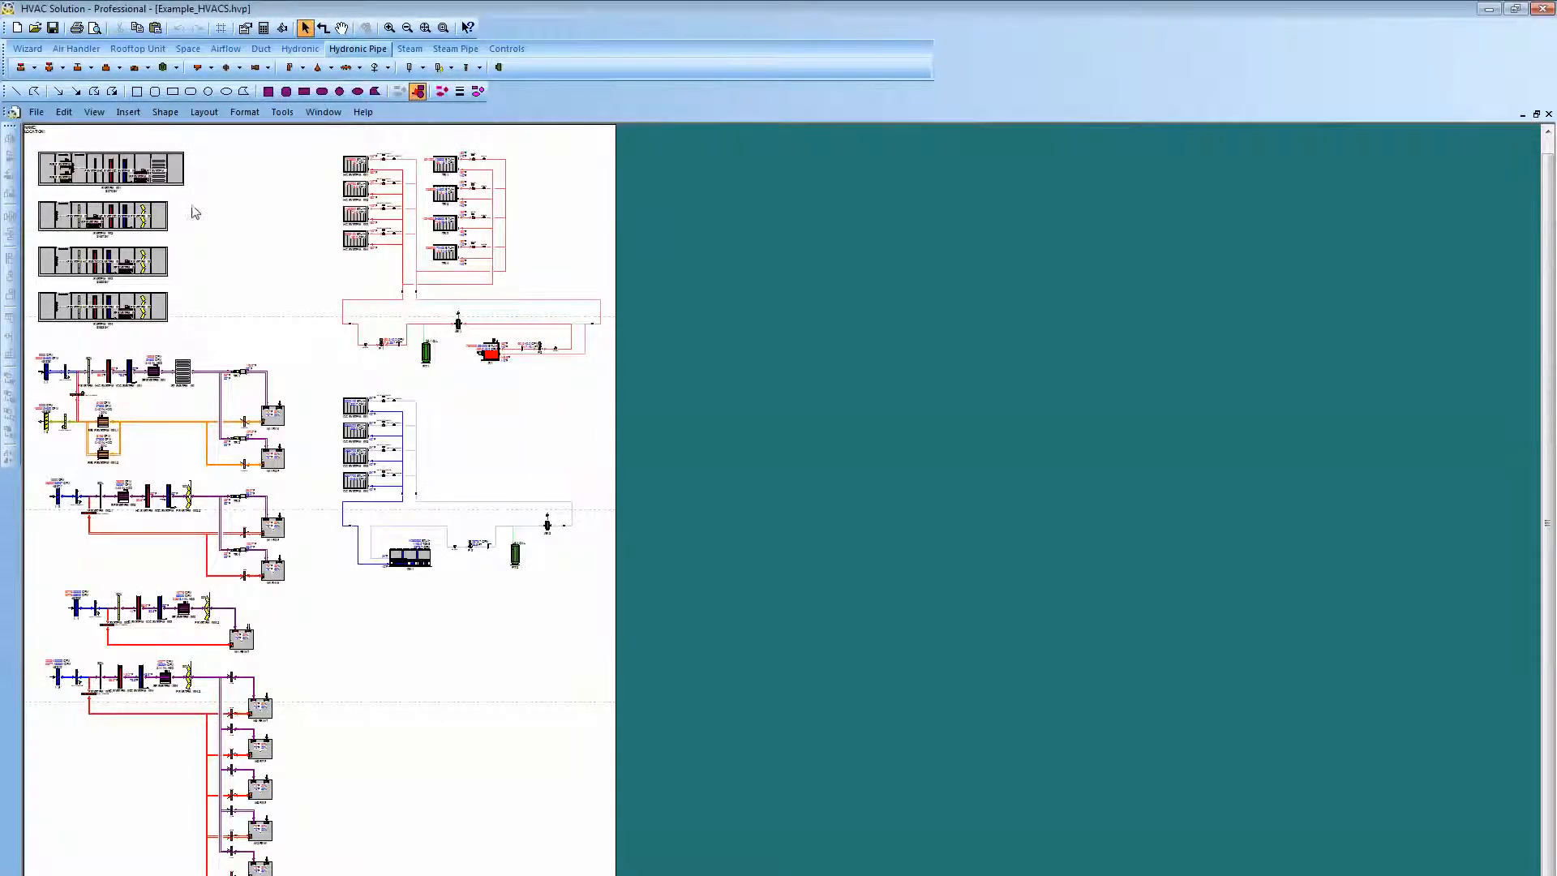
Examine the generated air handler cabinet layouts for System - 001 through System - 004.
{"action": "scroll", "coordinate": [194, 209], "scroll_direction": "up", "scroll_amount": 2}
{"action": "mouse_move", "coordinate": [212, 250]}
{"action": "left_mouse_down"}
{"action": "mouse_move", "coordinate": [388, 337]}
{"action": "mouse_move", "coordinate": [420, 370]}
{"action": "mouse_move", "coordinate": [574, 434]}
{"action": "mouse_move", "coordinate": [657, 516]}
{"action": "left_mouse_up"}
{"action": "scroll", "coordinate": [387, 337], "scroll_direction": "up", "scroll_amount": 3}
{"action": "scroll", "coordinate": [387, 337], "scroll_direction": "up", "scroll_amount": 6}
{"action": "scroll", "coordinate": [574, 434], "scroll_direction": "up", "scroll_amount": 3}
{"action": "scroll", "coordinate": [550, 429], "scroll_direction": "up", "scroll_amount": 5}
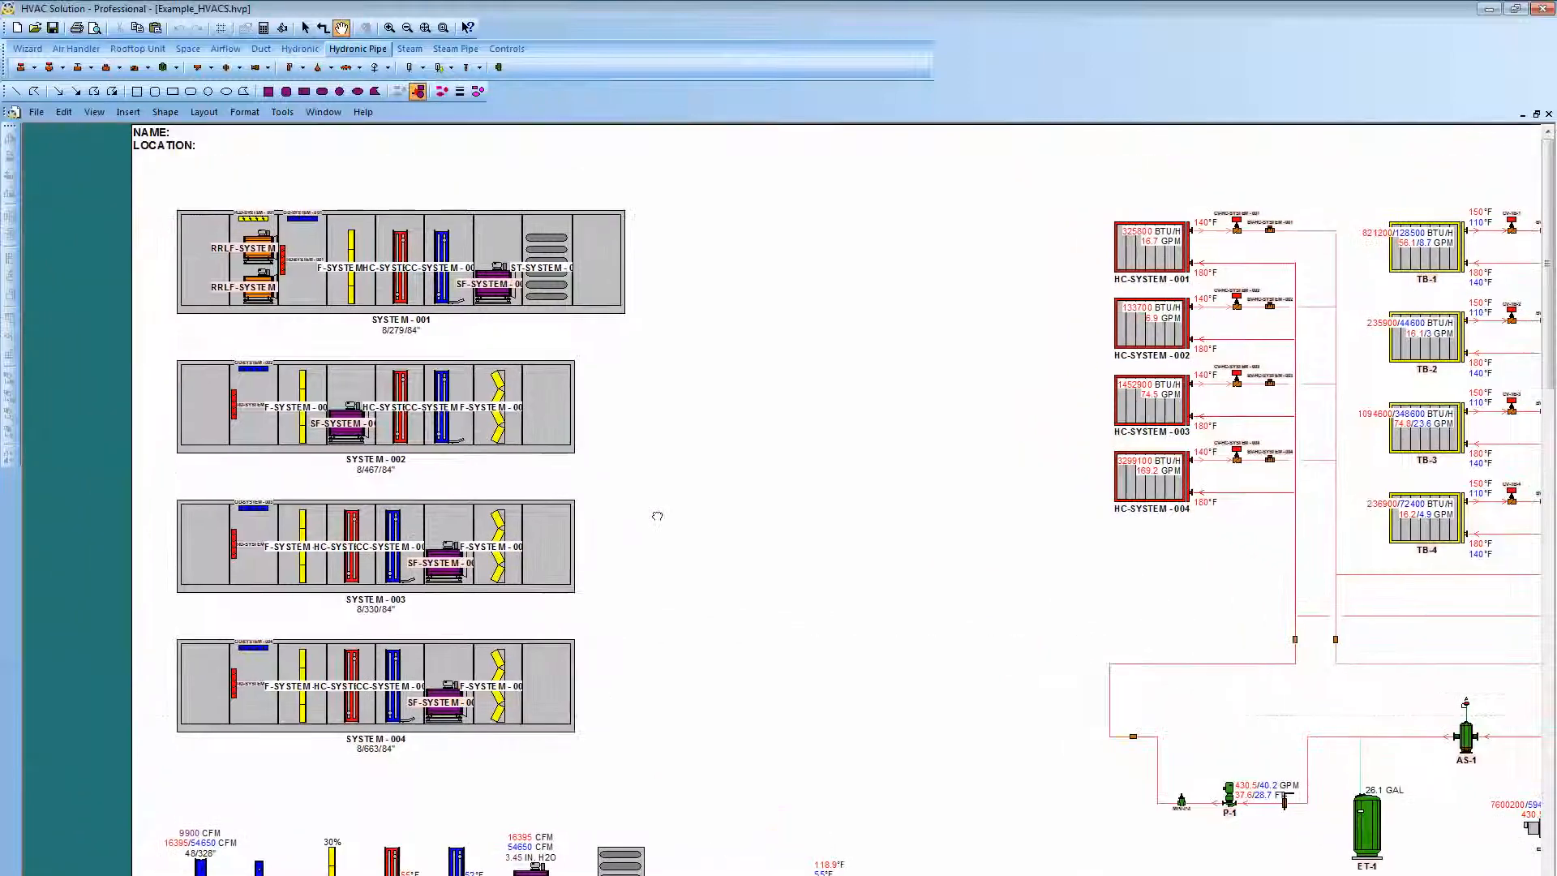
{"action": "scroll", "coordinate": [640, 492], "scroll_direction": "up", "scroll_amount": 1}
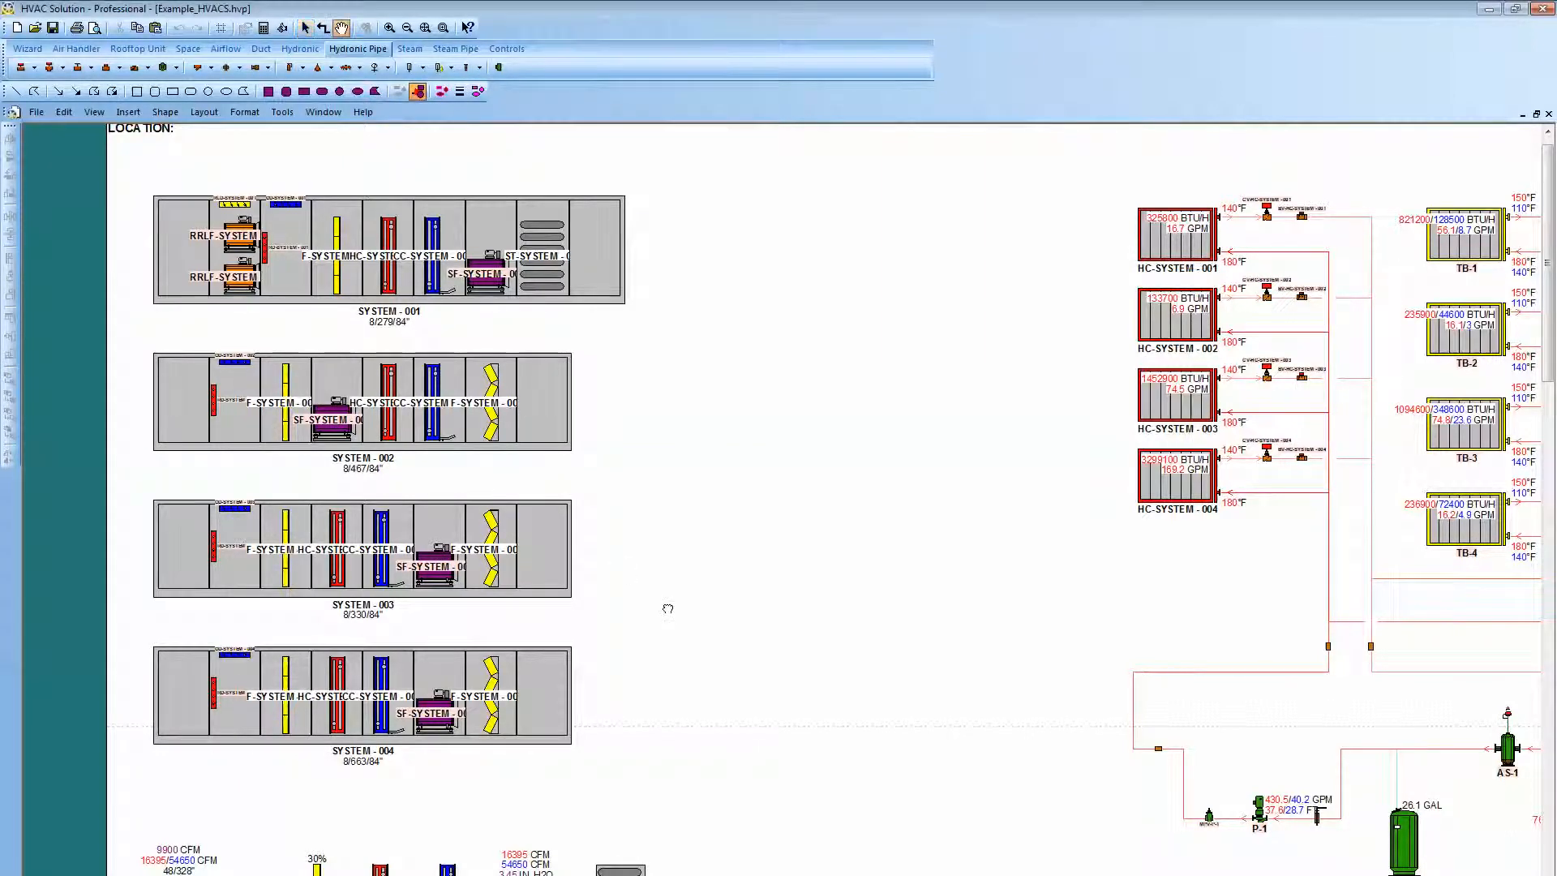
Examine the airflow schematics of the four systems, from outdoor air louvers through terminal units to the spaces.
{"action": "scroll", "coordinate": [667, 543], "scroll_direction": "down", "scroll_amount": 2}
{"action": "scroll", "coordinate": [836, 595], "scroll_direction": "down", "scroll_amount": 6}
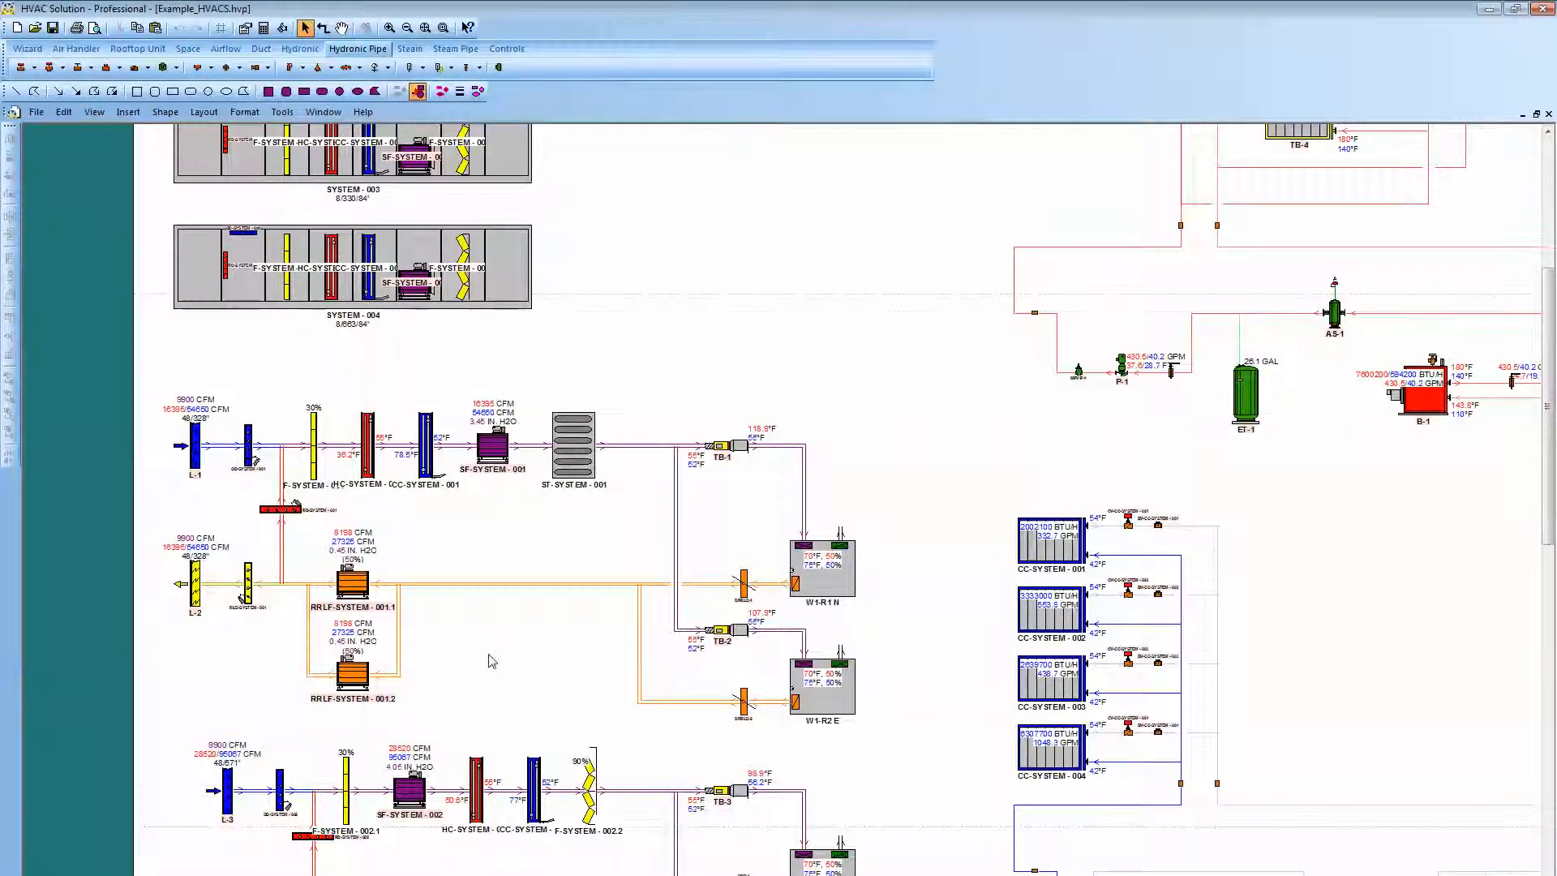
{"action": "scroll", "coordinate": [486, 655], "scroll_direction": "up", "scroll_amount": 1}
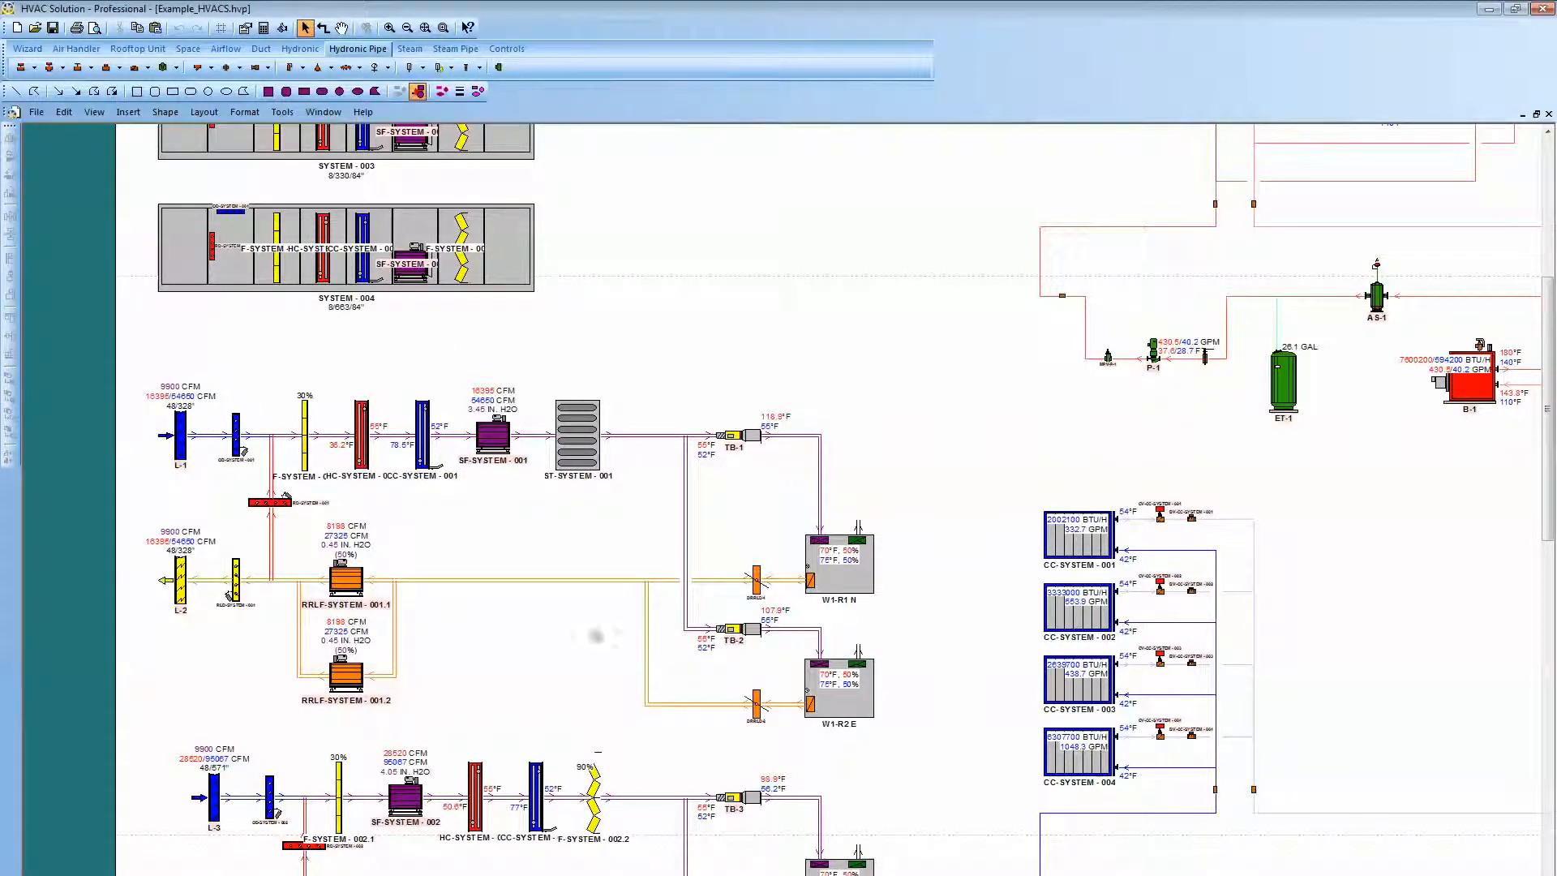
{"action": "left_click_drag", "start_coordinate": [544, 669], "coordinate": [531, 606]}
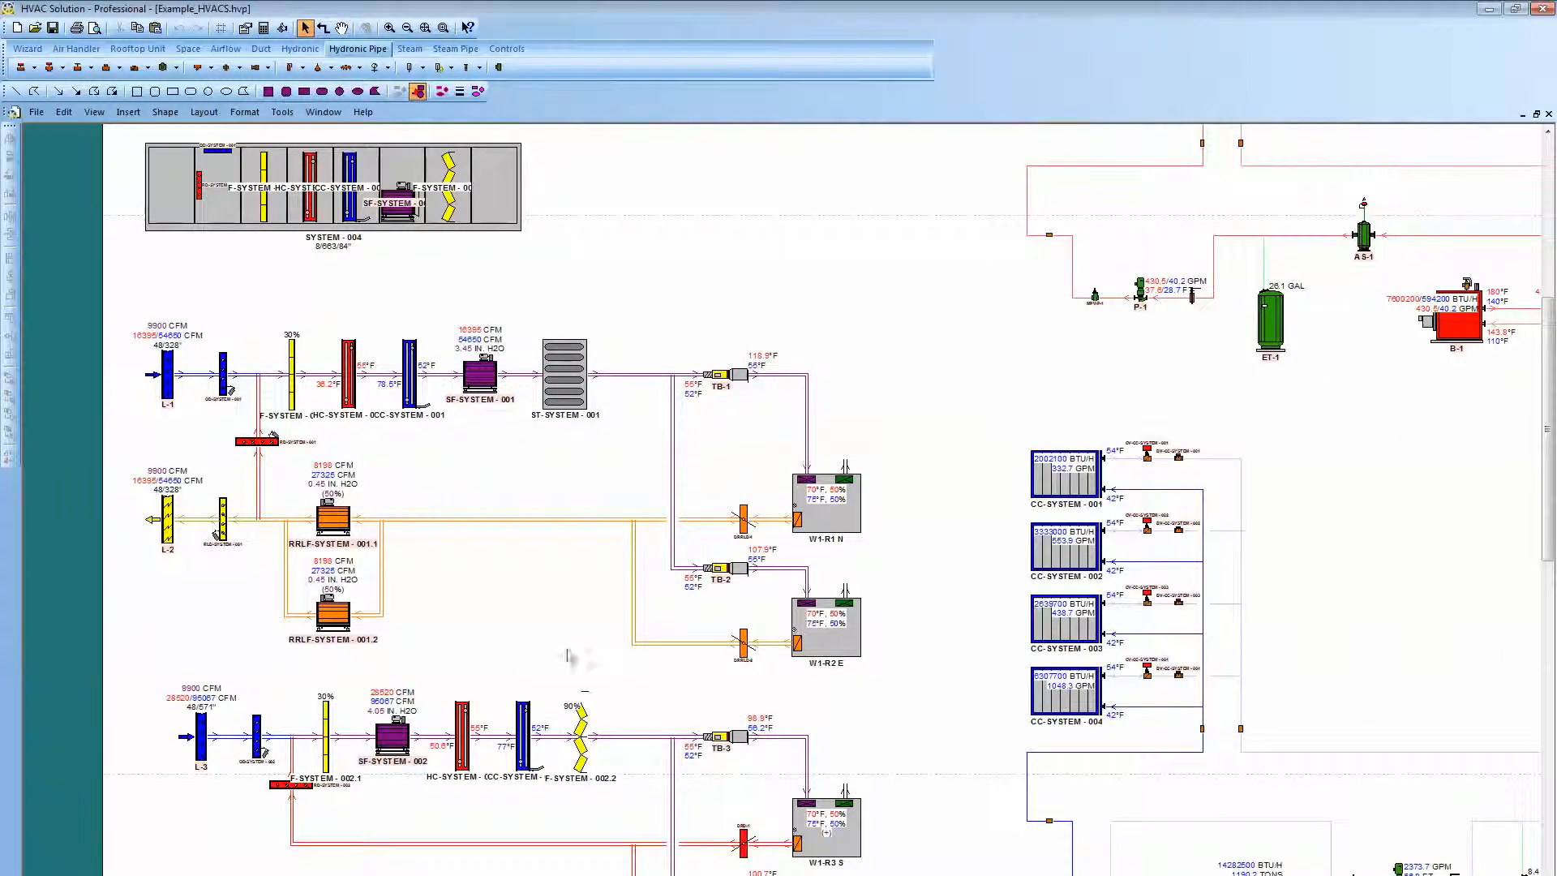
{"action": "left_click_drag", "start_coordinate": [573, 660], "coordinate": [526, 398]}
{"action": "left_click_drag", "start_coordinate": [437, 695], "coordinate": [440, 447]}
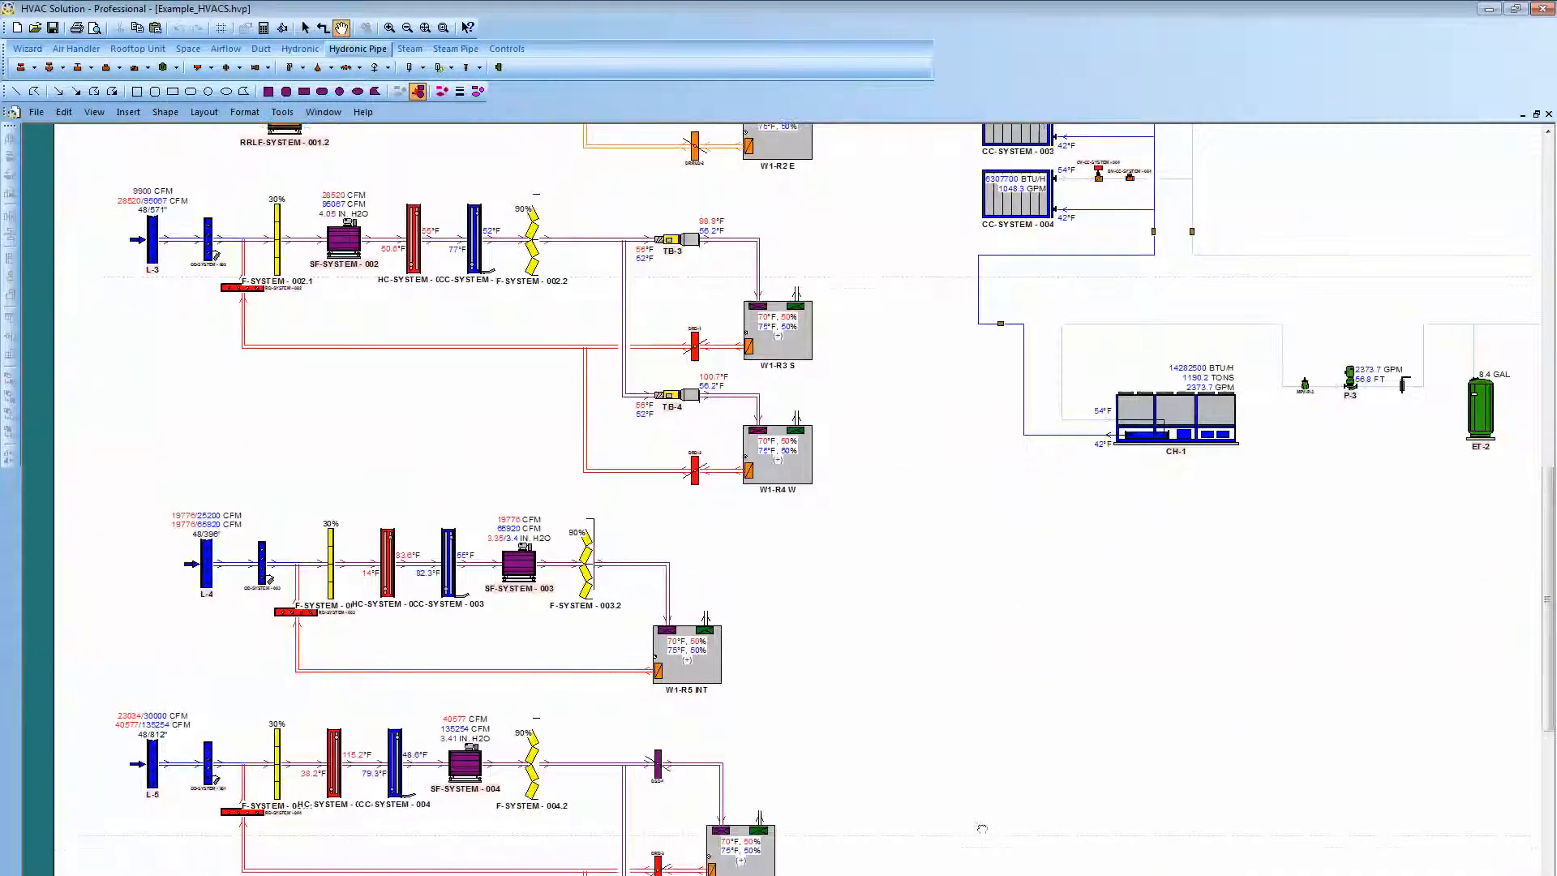
Examine the heating water schematic with its heating coils, terminal box coils, pumps, expansion tank, air separator and boiler.
{"action": "left_click_drag", "start_coordinate": [982, 861], "coordinate": [857, 875]}
{"action": "left_click_drag", "start_coordinate": [1020, 686], "coordinate": [838, 854]}
{"action": "left_click_drag", "start_coordinate": [1150, 420], "coordinate": [1075, 503]}
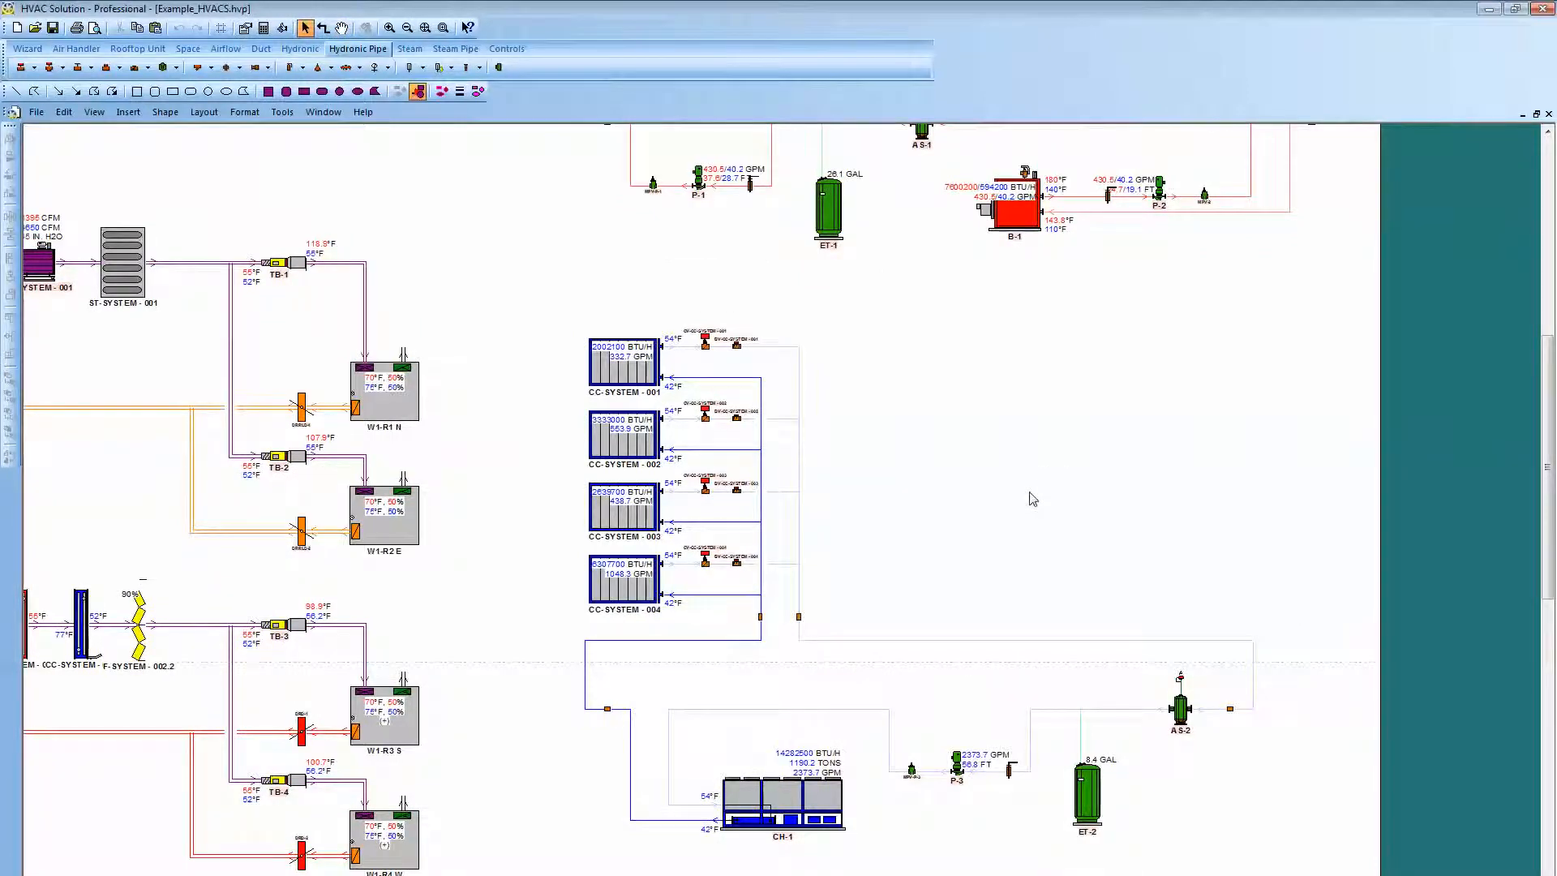
{"action": "left_click_drag", "start_coordinate": [978, 500], "coordinate": [881, 785]}
{"action": "mouse_move", "coordinate": [935, 588]}
{"action": "left_mouse_down"}
{"action": "mouse_move", "coordinate": [900, 737]}
{"action": "mouse_move", "coordinate": [938, 875]}
{"action": "mouse_move", "coordinate": [970, 844]}
{"action": "left_mouse_up"}
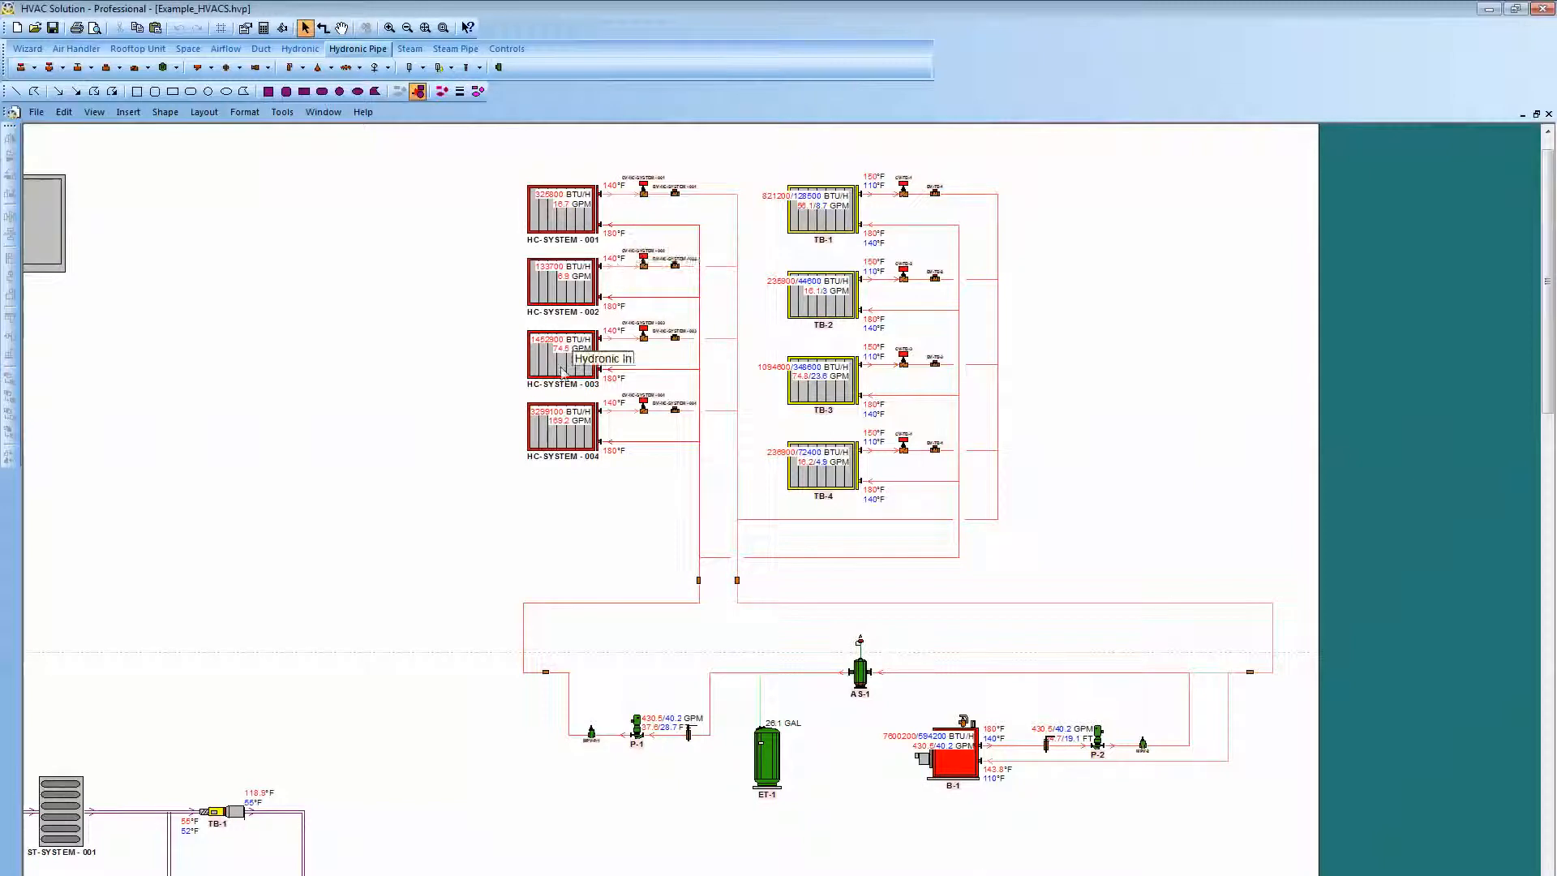
{"action": "scroll", "coordinate": [867, 786], "scroll_direction": "up", "scroll_amount": 1}
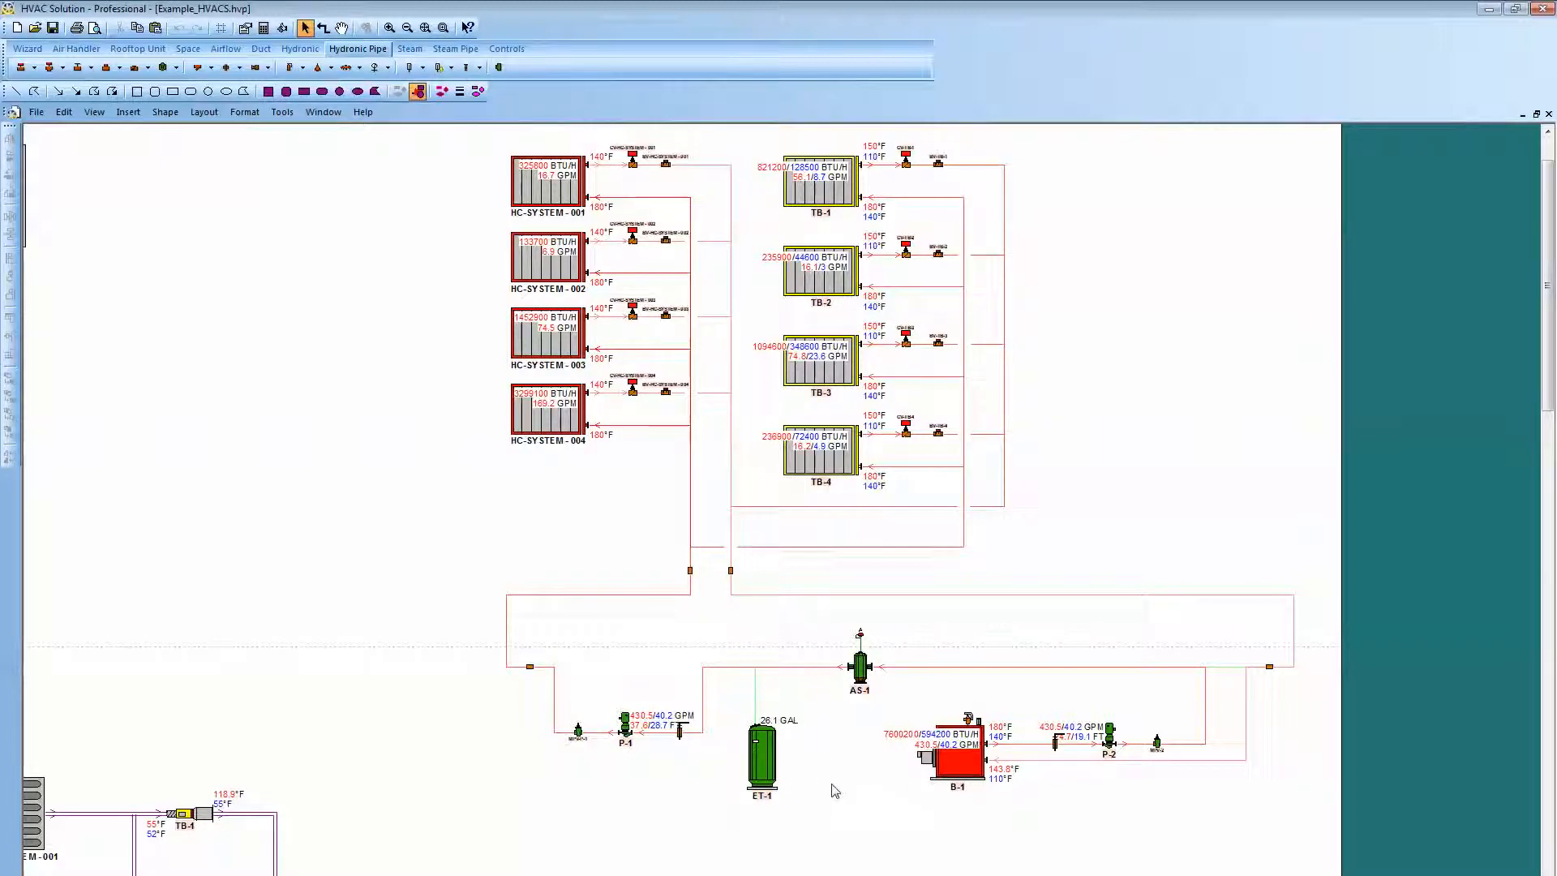
{"action": "scroll", "coordinate": [840, 754], "scroll_direction": "up", "scroll_amount": 3}
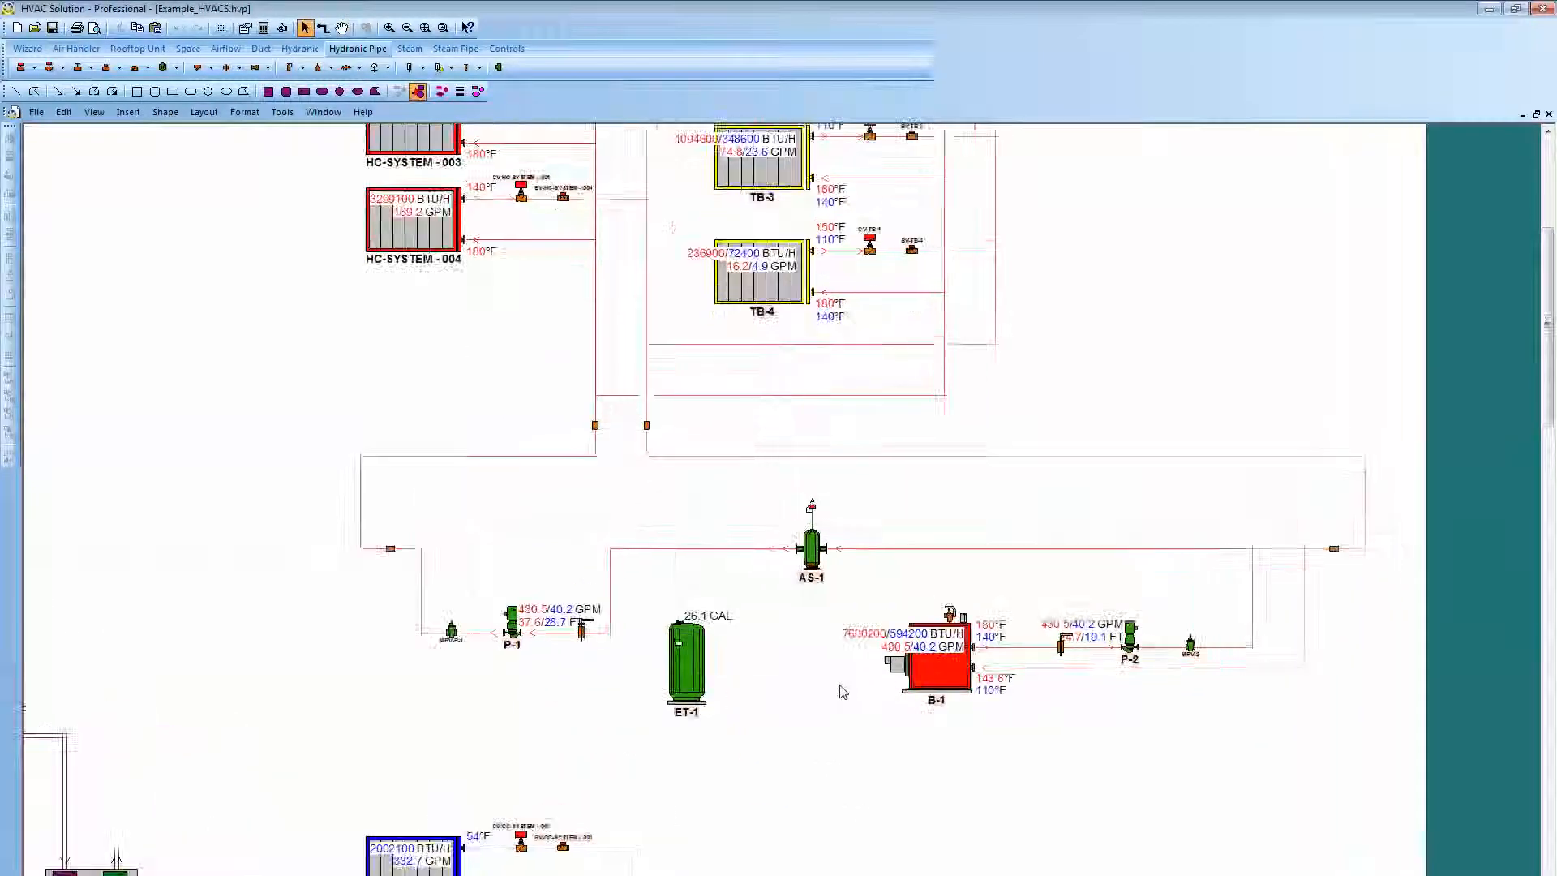
{"action": "scroll", "coordinate": [839, 691], "scroll_direction": "up", "scroll_amount": 1}
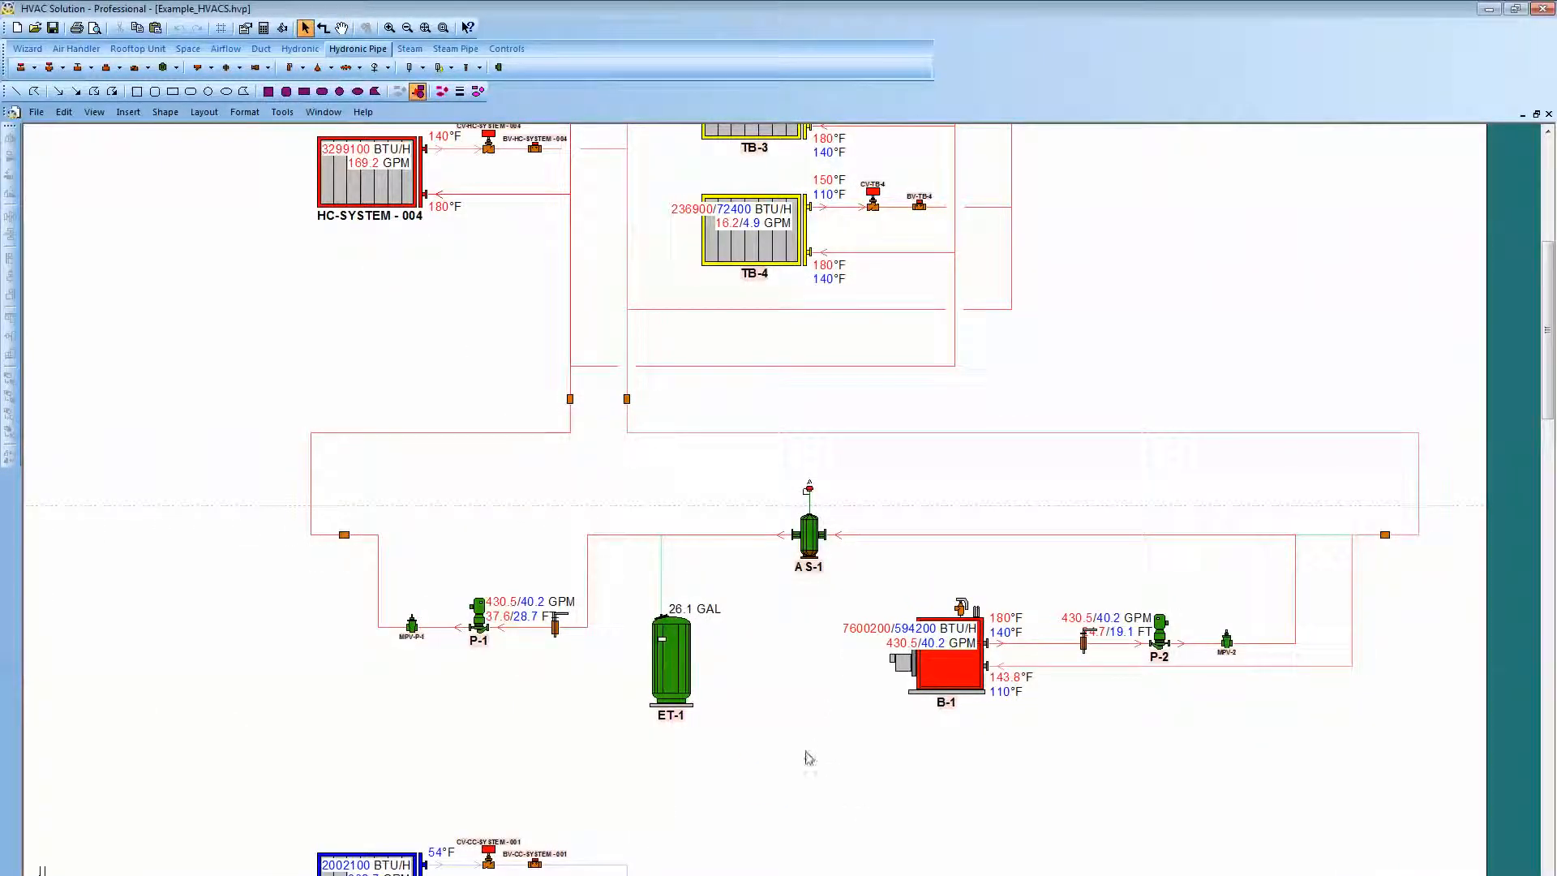
Examine the chilled water schematic with its cooling coils, pump, expansion tank, air separator and air-cooled chiller.
{"action": "left_click_drag", "start_coordinate": [810, 762], "coordinate": [884, 393]}
{"action": "left_click_drag", "start_coordinate": [902, 678], "coordinate": [895, 365]}
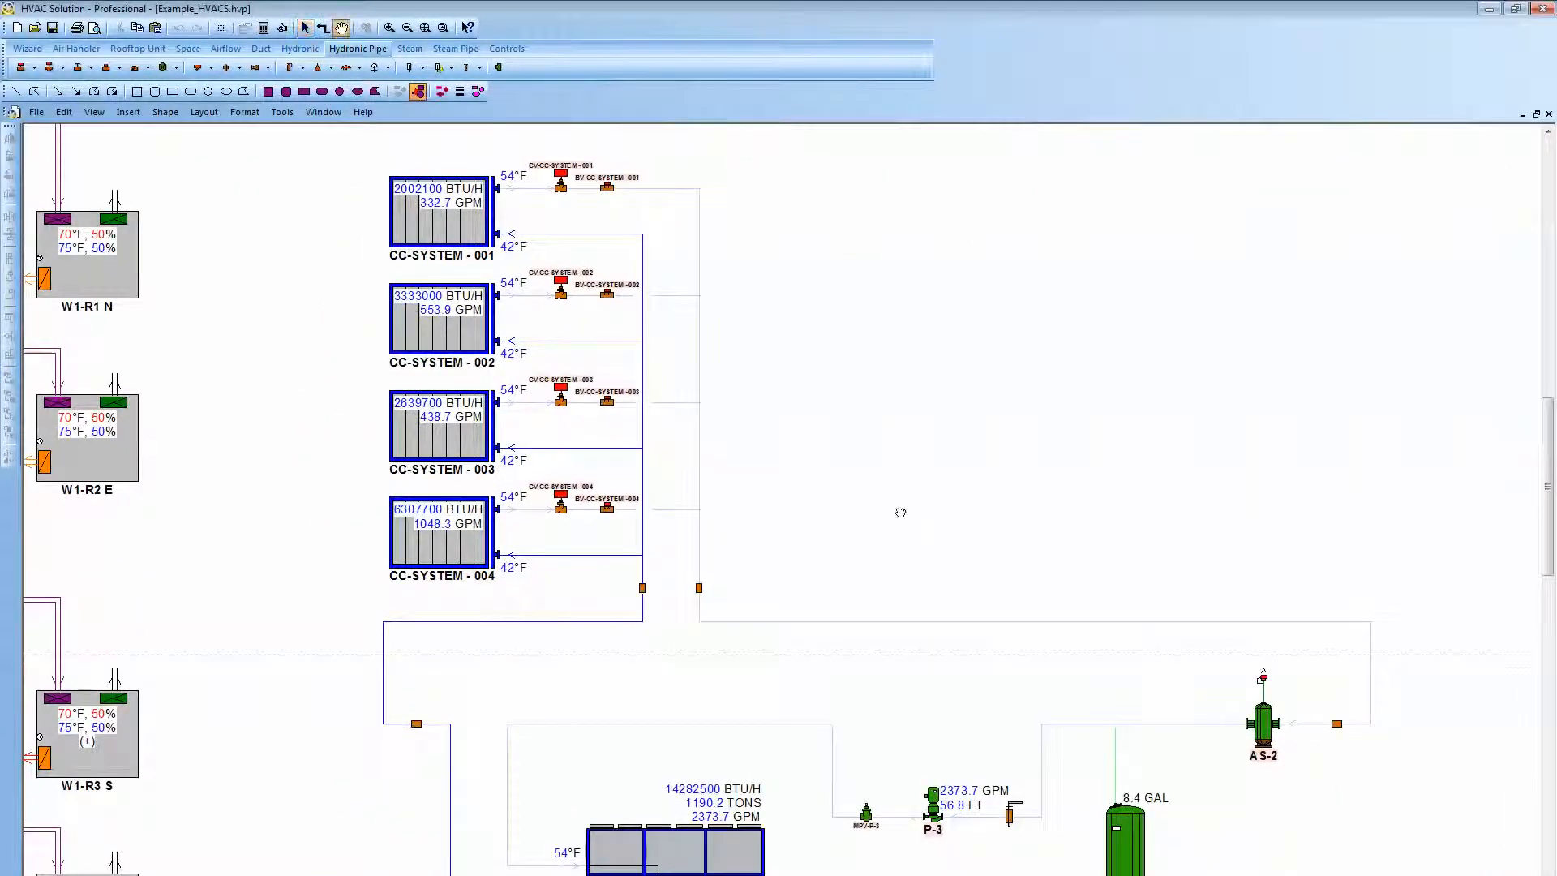
{"action": "left_click_drag", "start_coordinate": [900, 513], "coordinate": [944, 330]}
{"action": "scroll", "coordinate": [769, 718], "scroll_direction": "up", "scroll_amount": 3}
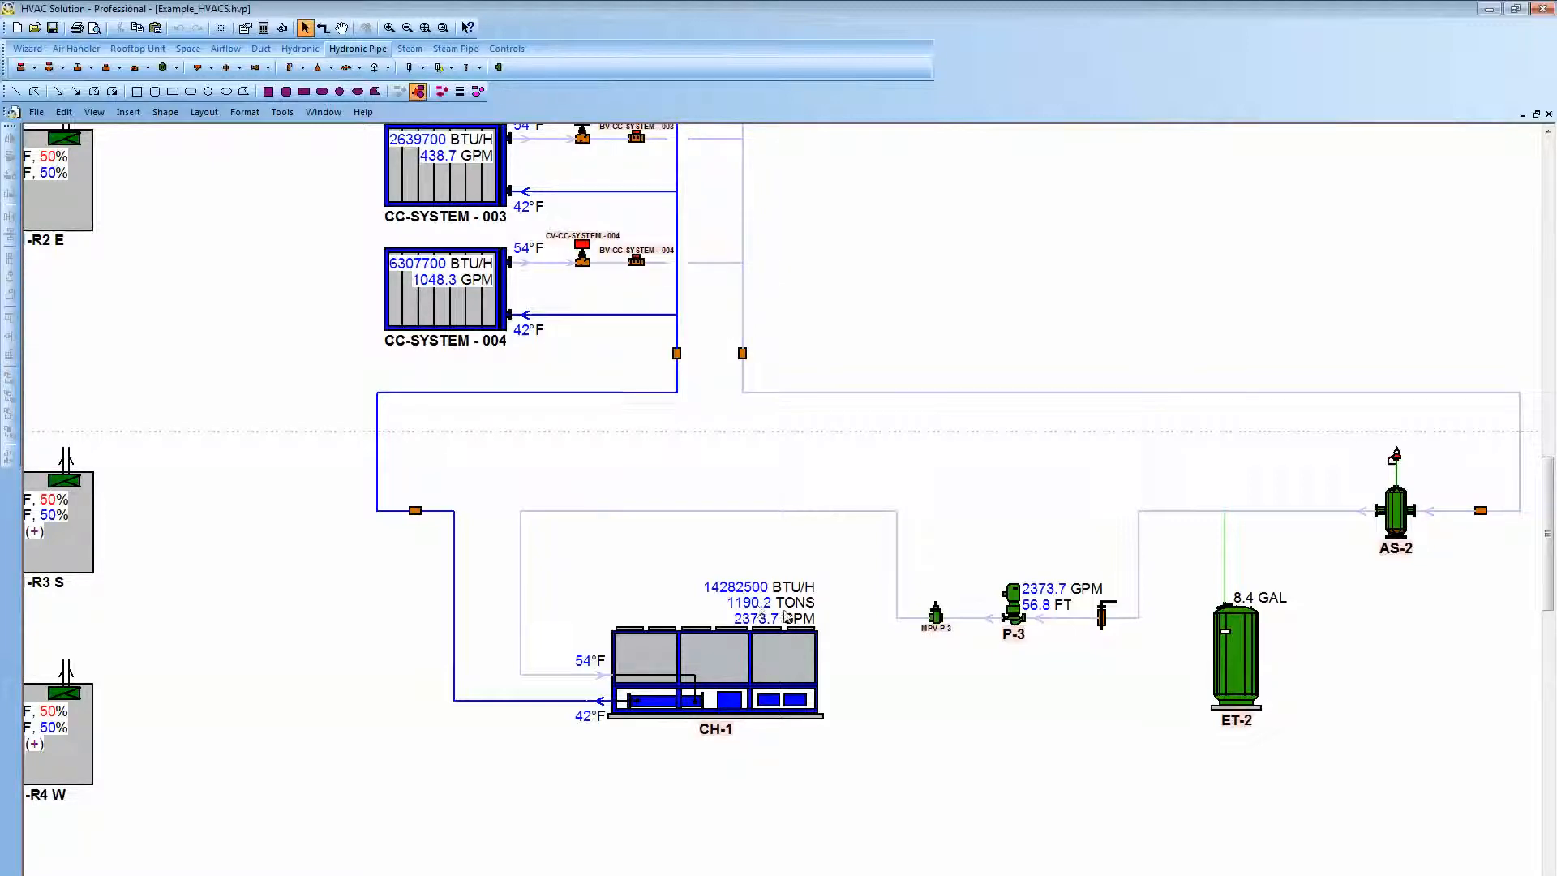
{"action": "scroll", "coordinate": [860, 691], "scroll_direction": "down", "scroll_amount": 4}
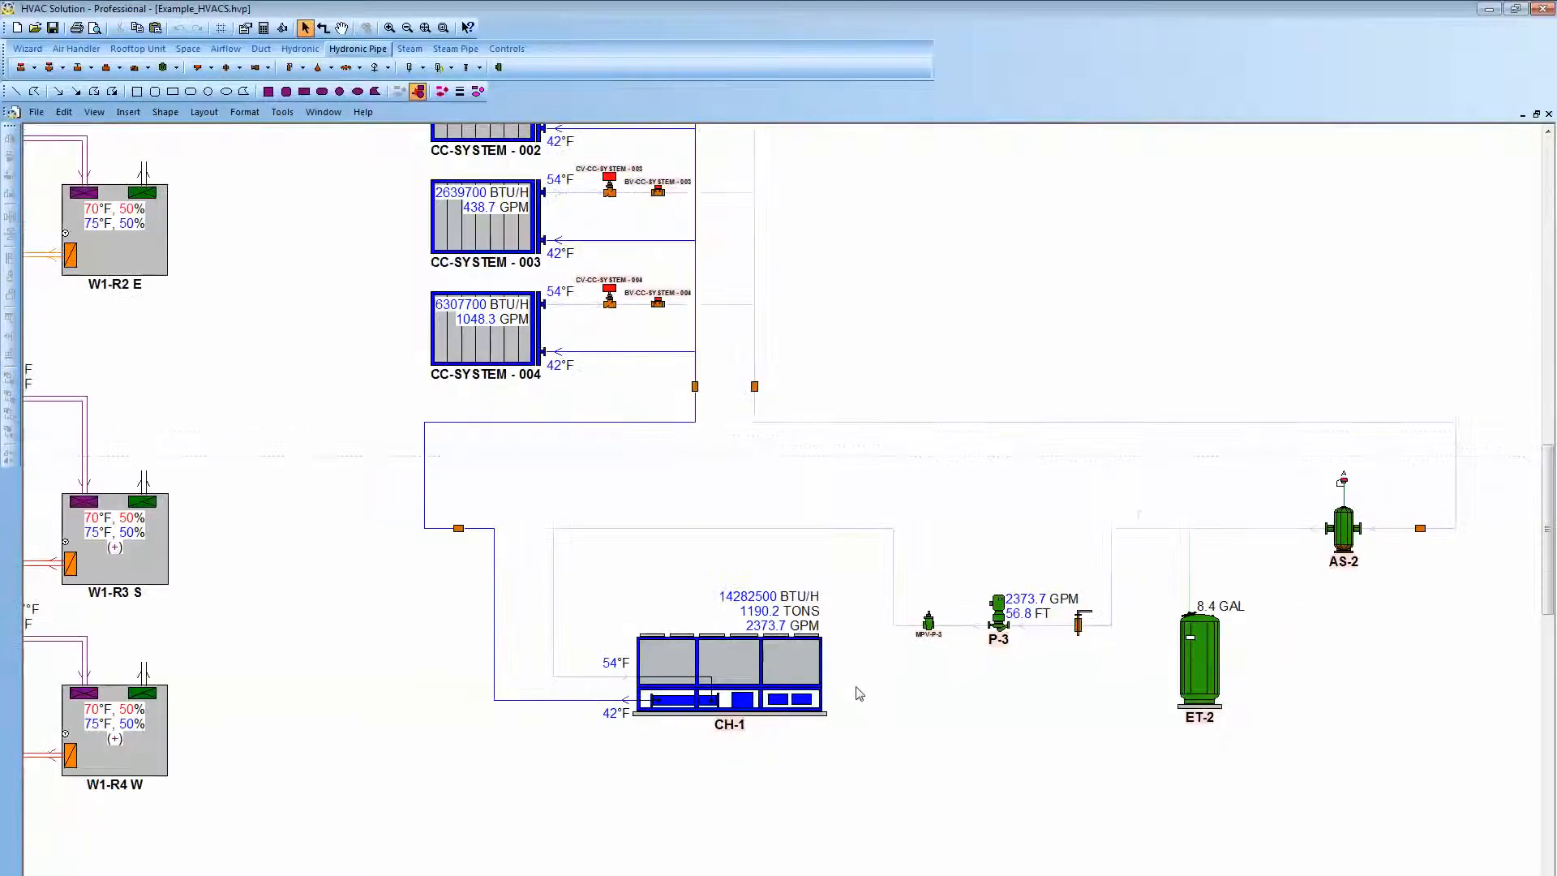
{"action": "scroll", "coordinate": [868, 766], "scroll_direction": "down", "scroll_amount": 1}
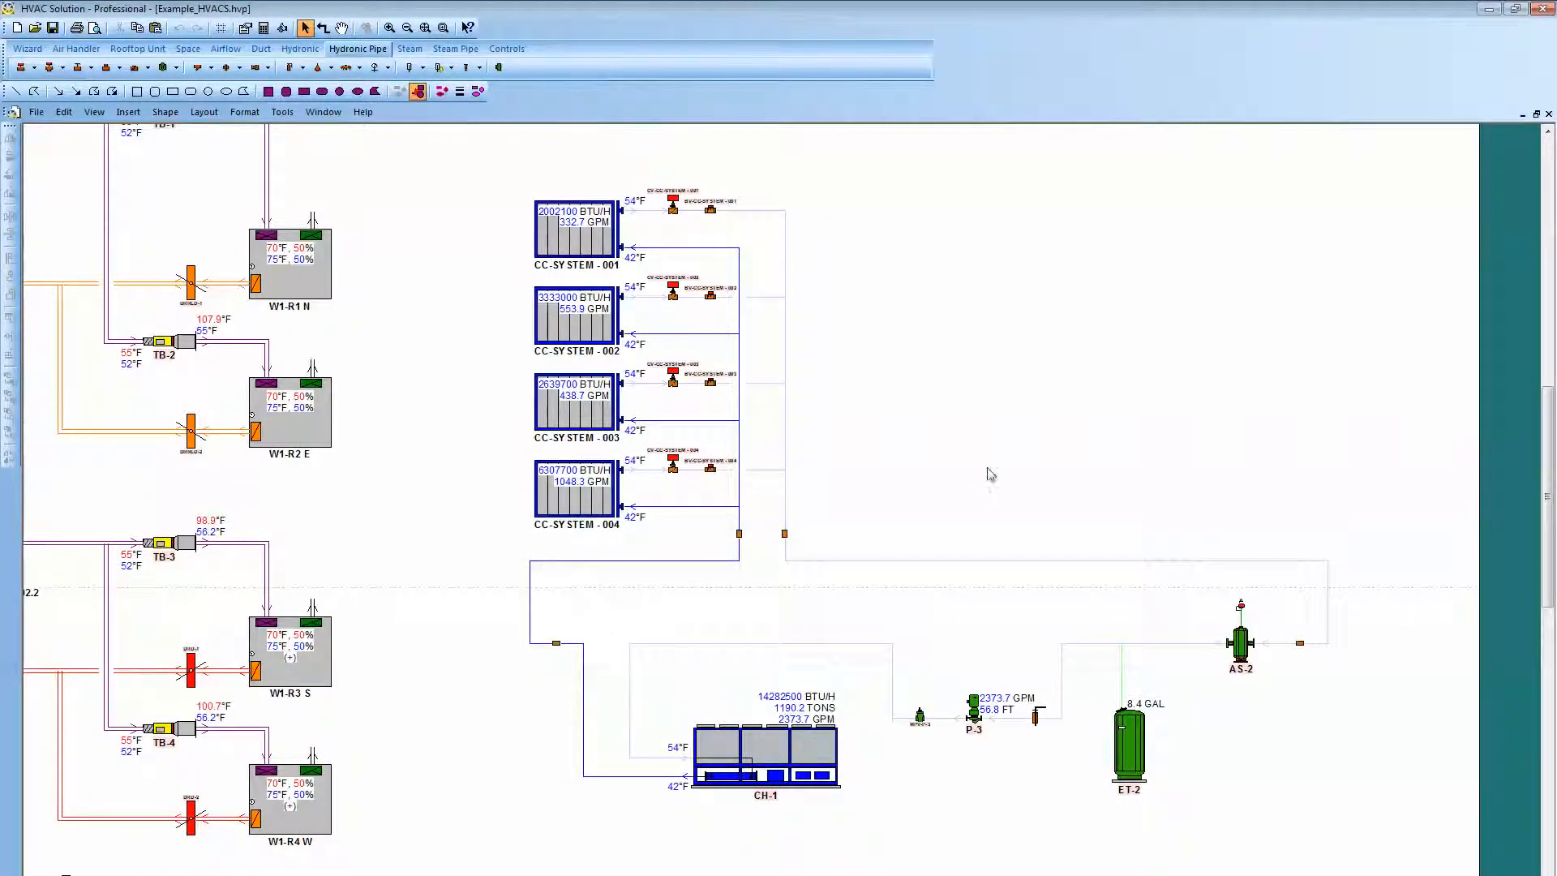
Add hydronic pipe size annotations to all piping in the chilled water schematic, from the cooling coils to chiller CH-1.
{"action": "left_click_drag", "start_coordinate": [494, 207], "coordinate": [1247, 799]}
{"action": "right_click", "coordinate": [985, 475]}
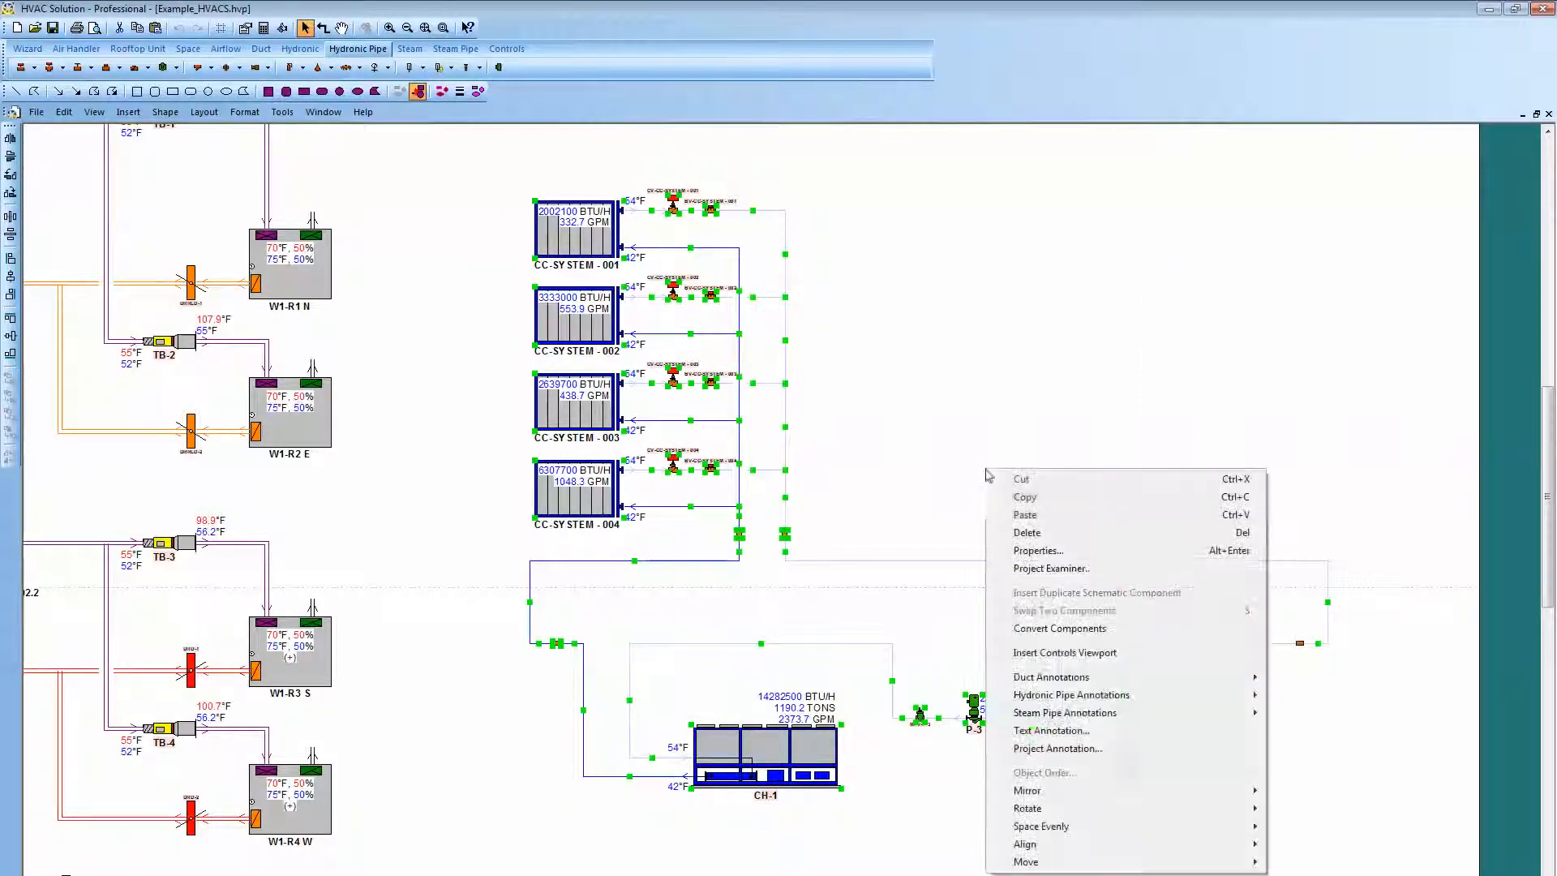
{"action": "left_click", "coordinate": [1282, 696]}
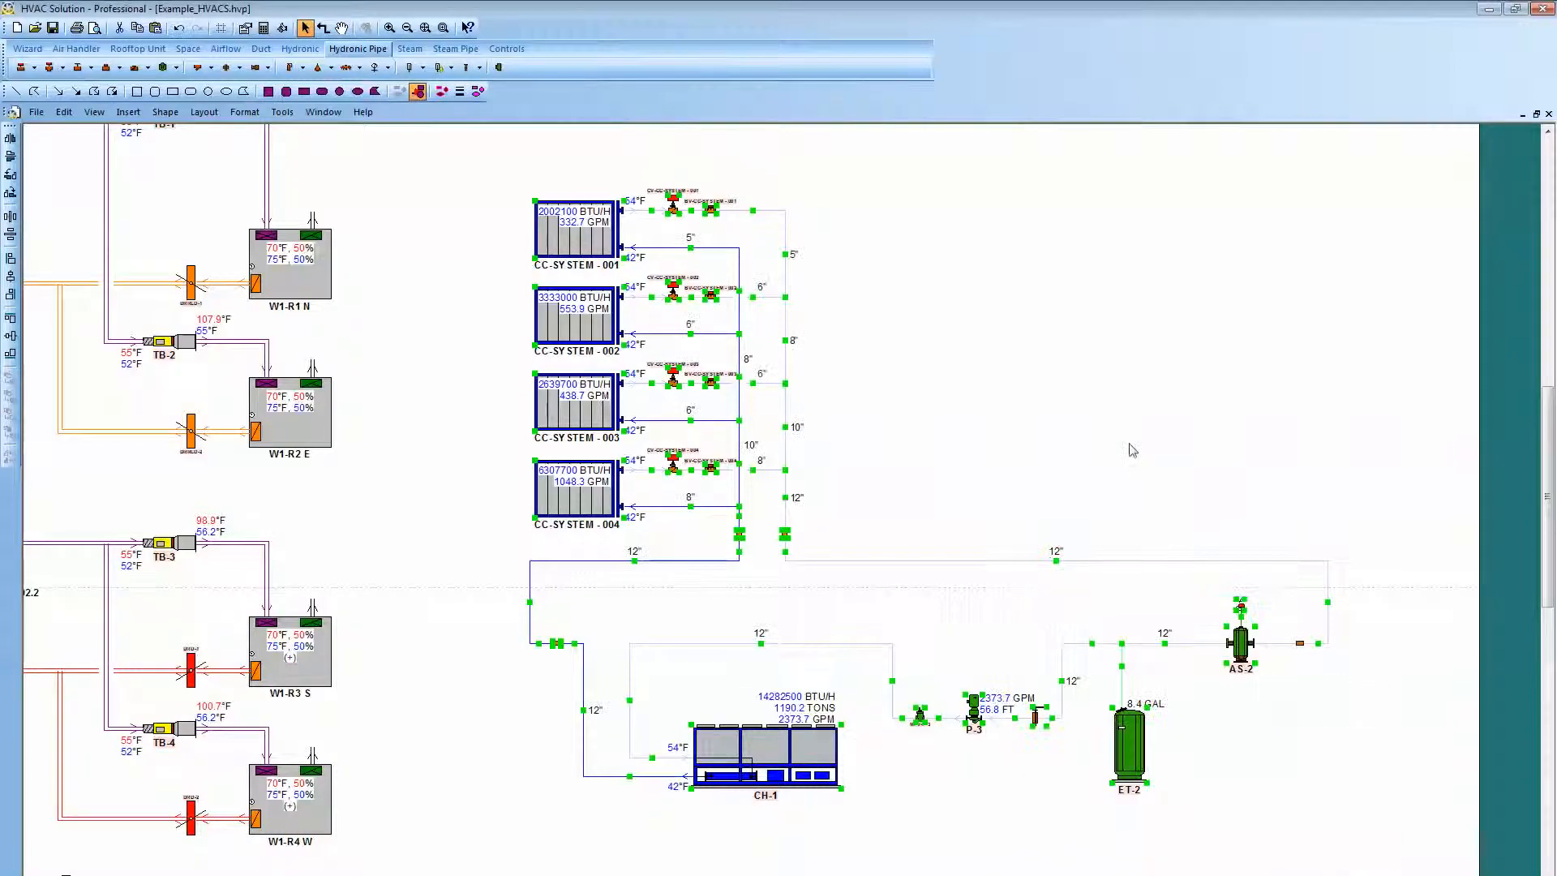
Review the overall drawing with its air handler cabinets, airflow schematics, and heating and chilled water schematics.
{"action": "scroll", "coordinate": [893, 442], "scroll_direction": "down", "scroll_amount": 5}
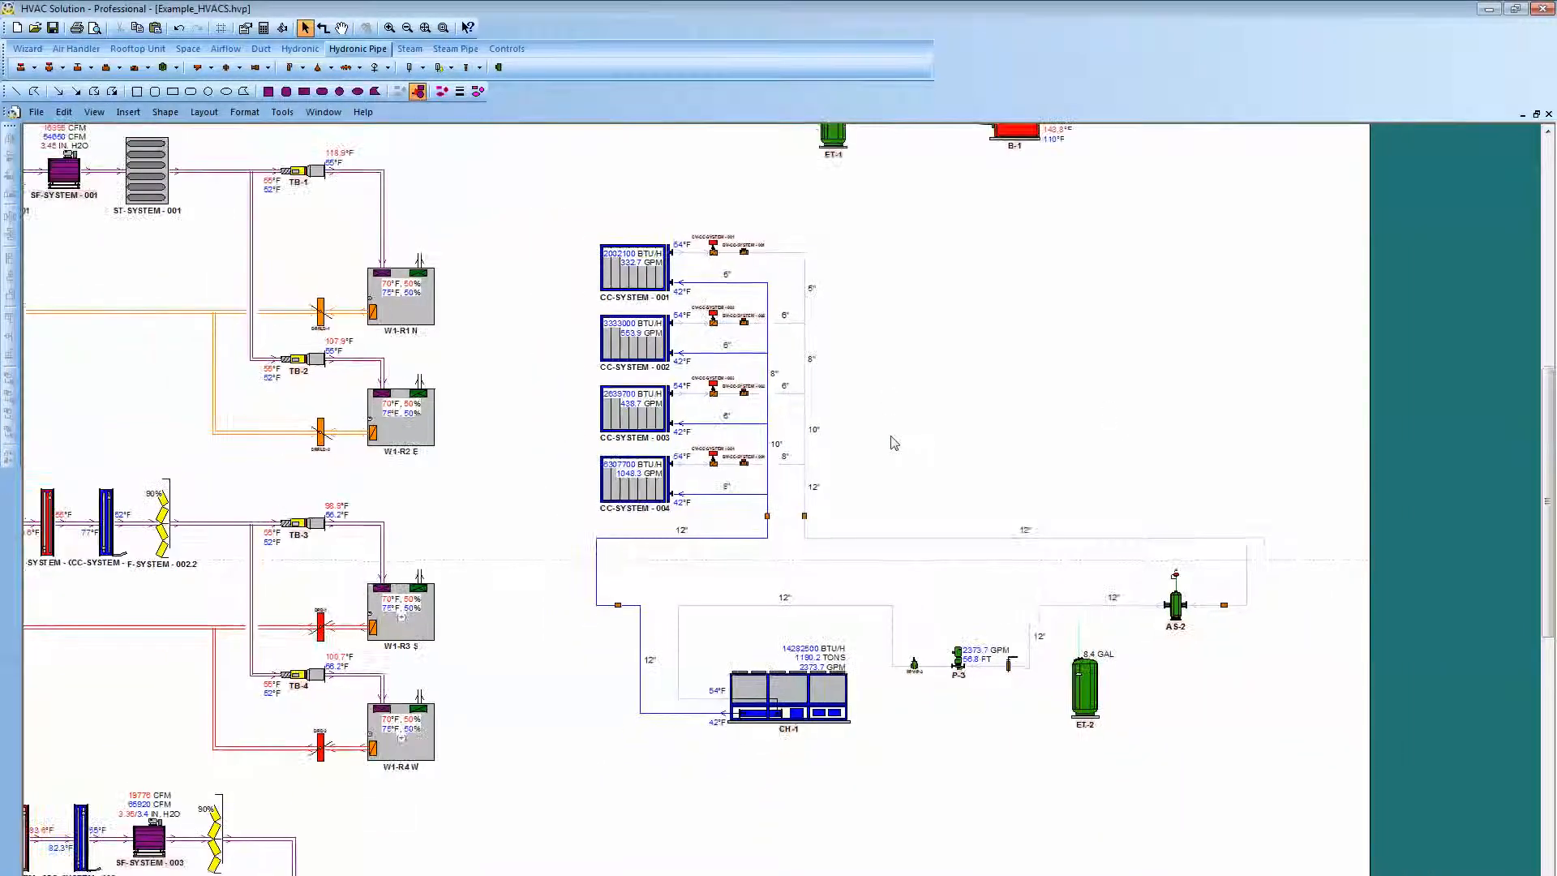
{"action": "scroll", "coordinate": [892, 442], "scroll_direction": "down", "scroll_amount": 1}
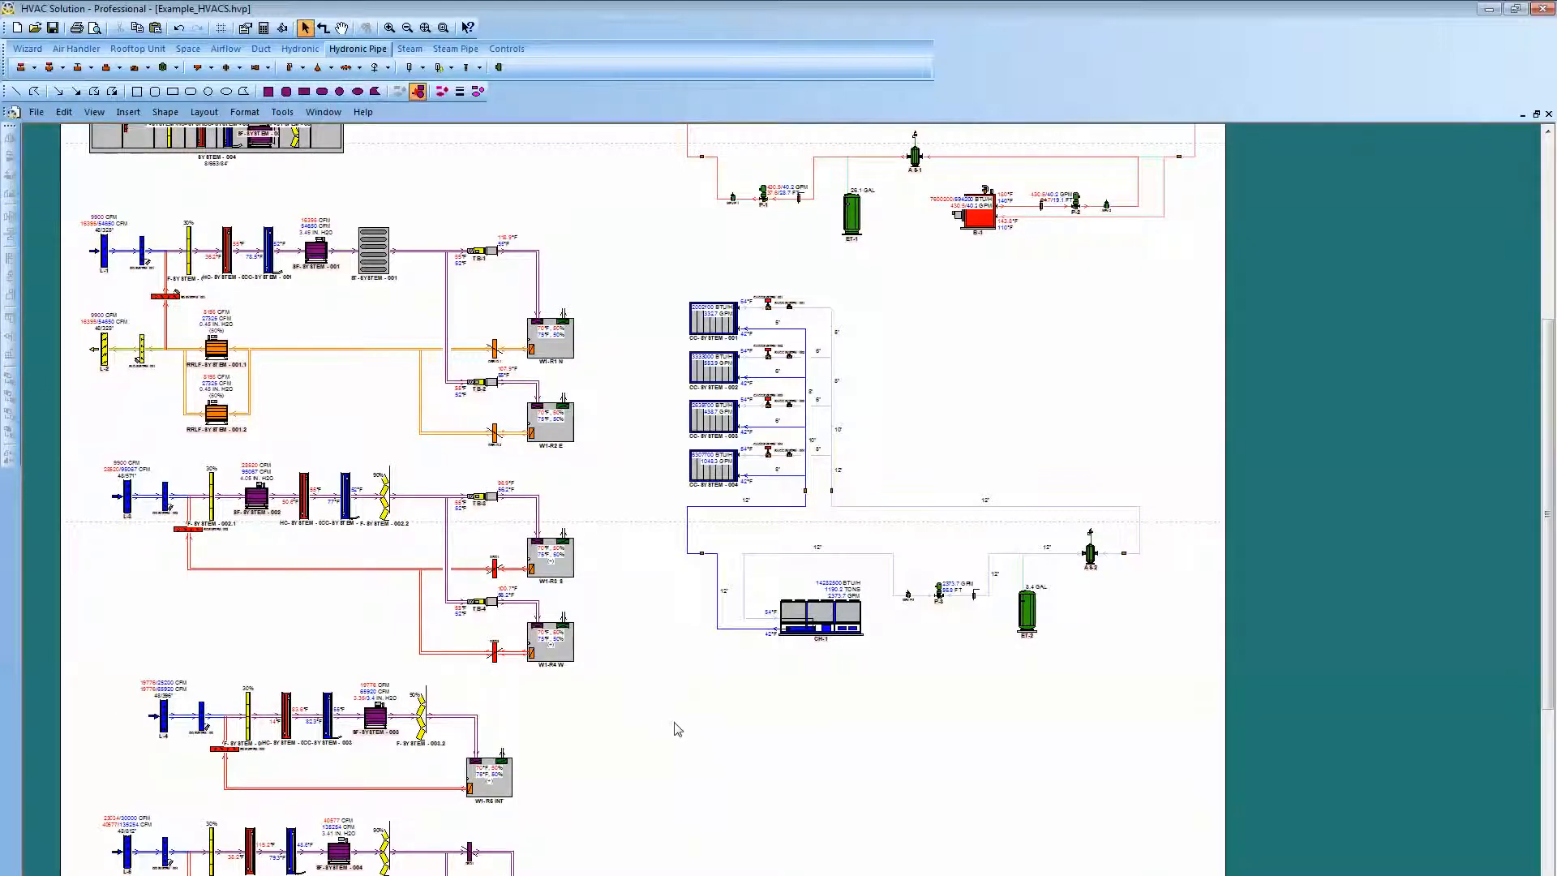
{"action": "scroll", "coordinate": [678, 729], "scroll_direction": "down", "scroll_amount": 5}
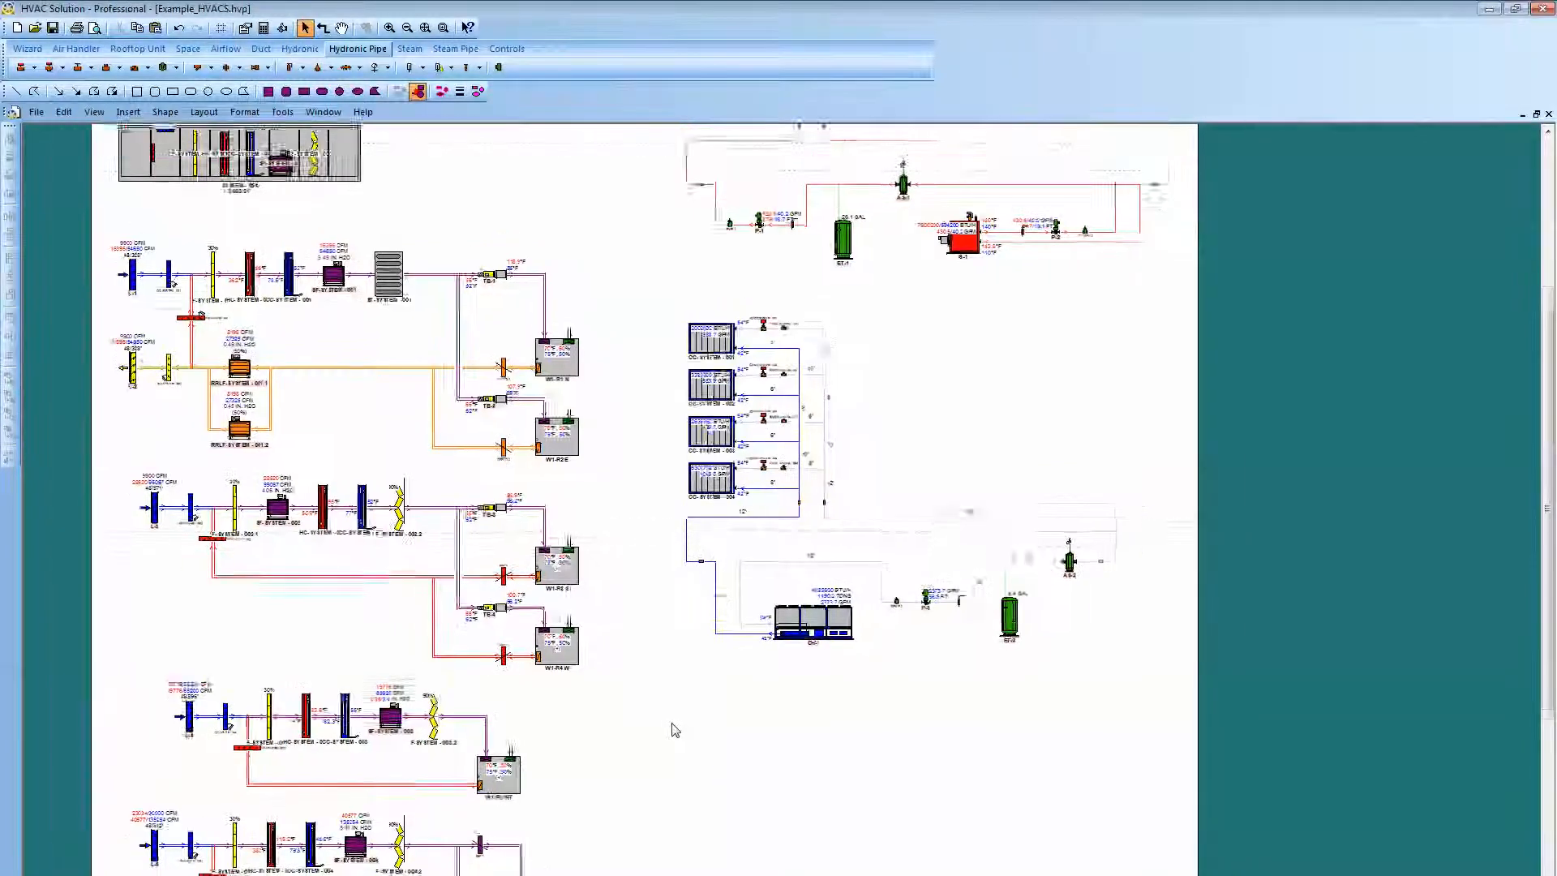
{"action": "left_click_drag", "start_coordinate": [672, 727], "coordinate": [546, 713]}
{"action": "scroll", "coordinate": [629, 704], "scroll_direction": "down", "scroll_amount": 3}
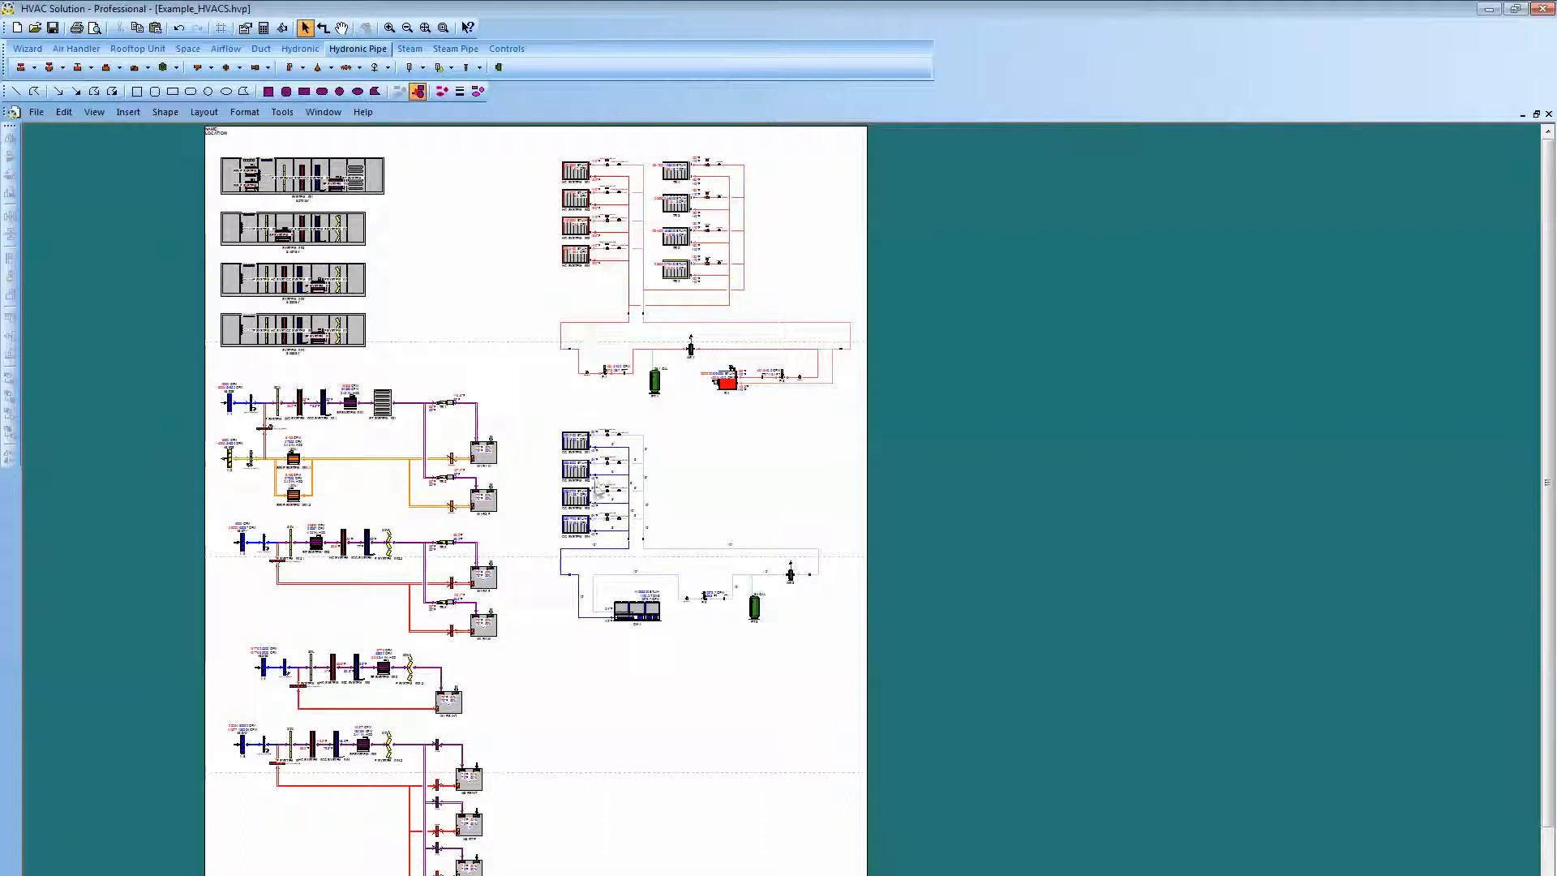